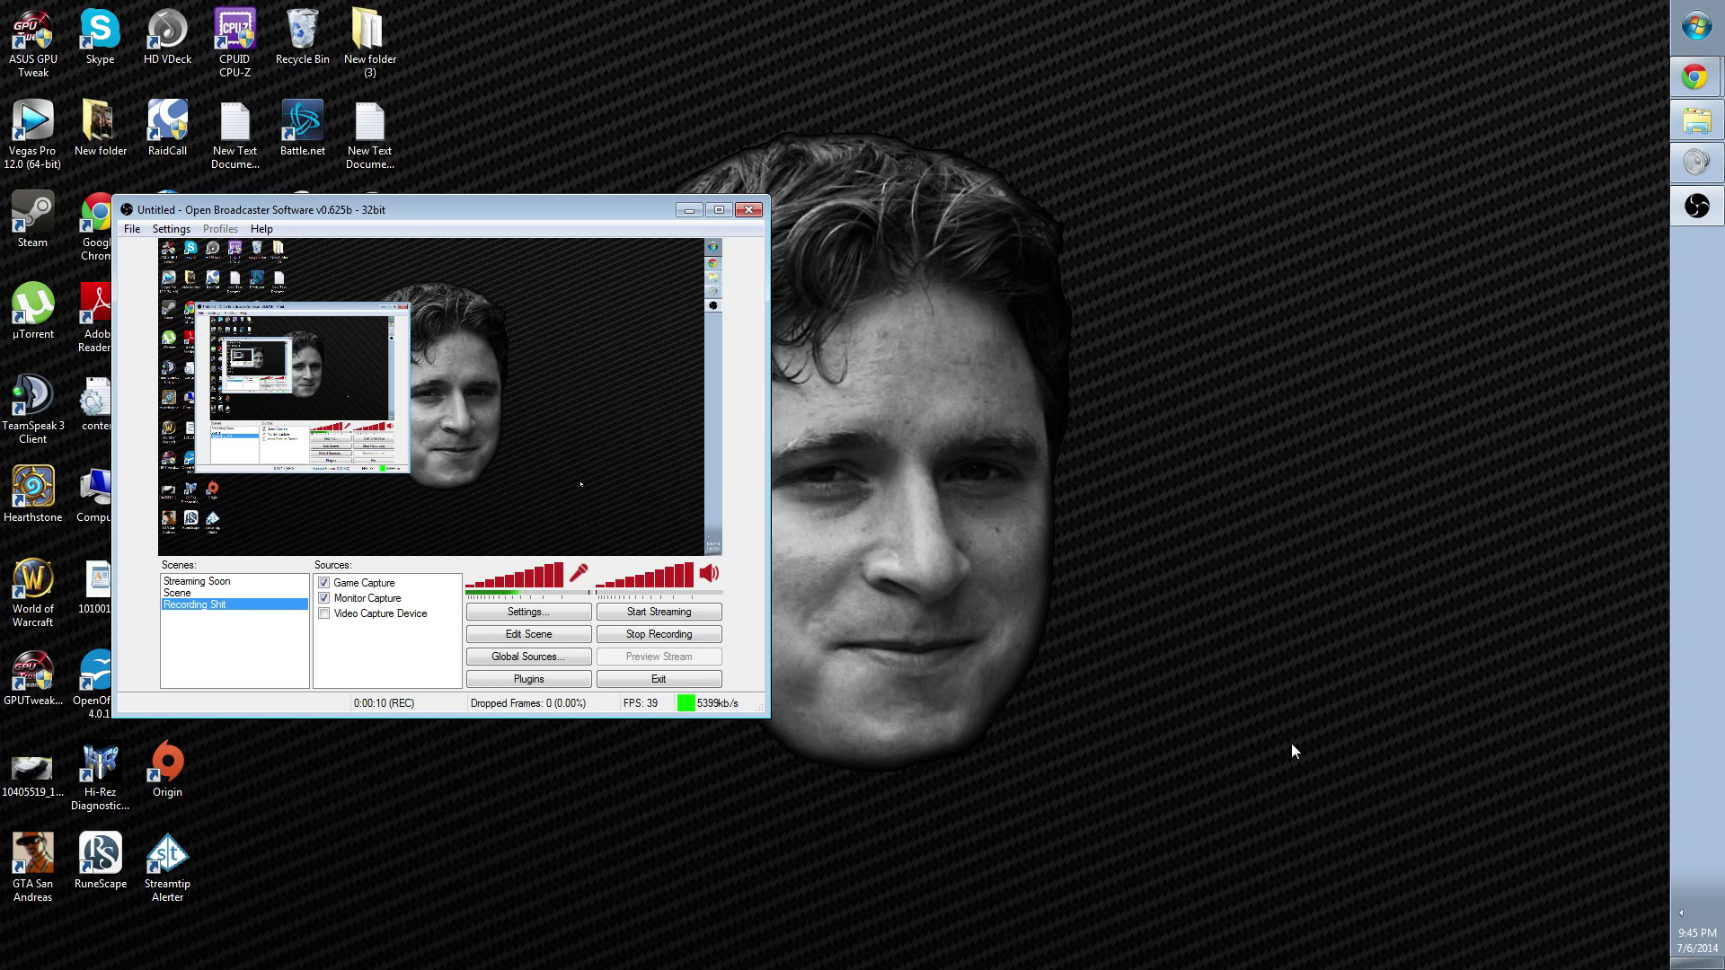
Step: Open the OBS Settings window on its Encoding page and move it to a convenient spot
left_click(168, 230)
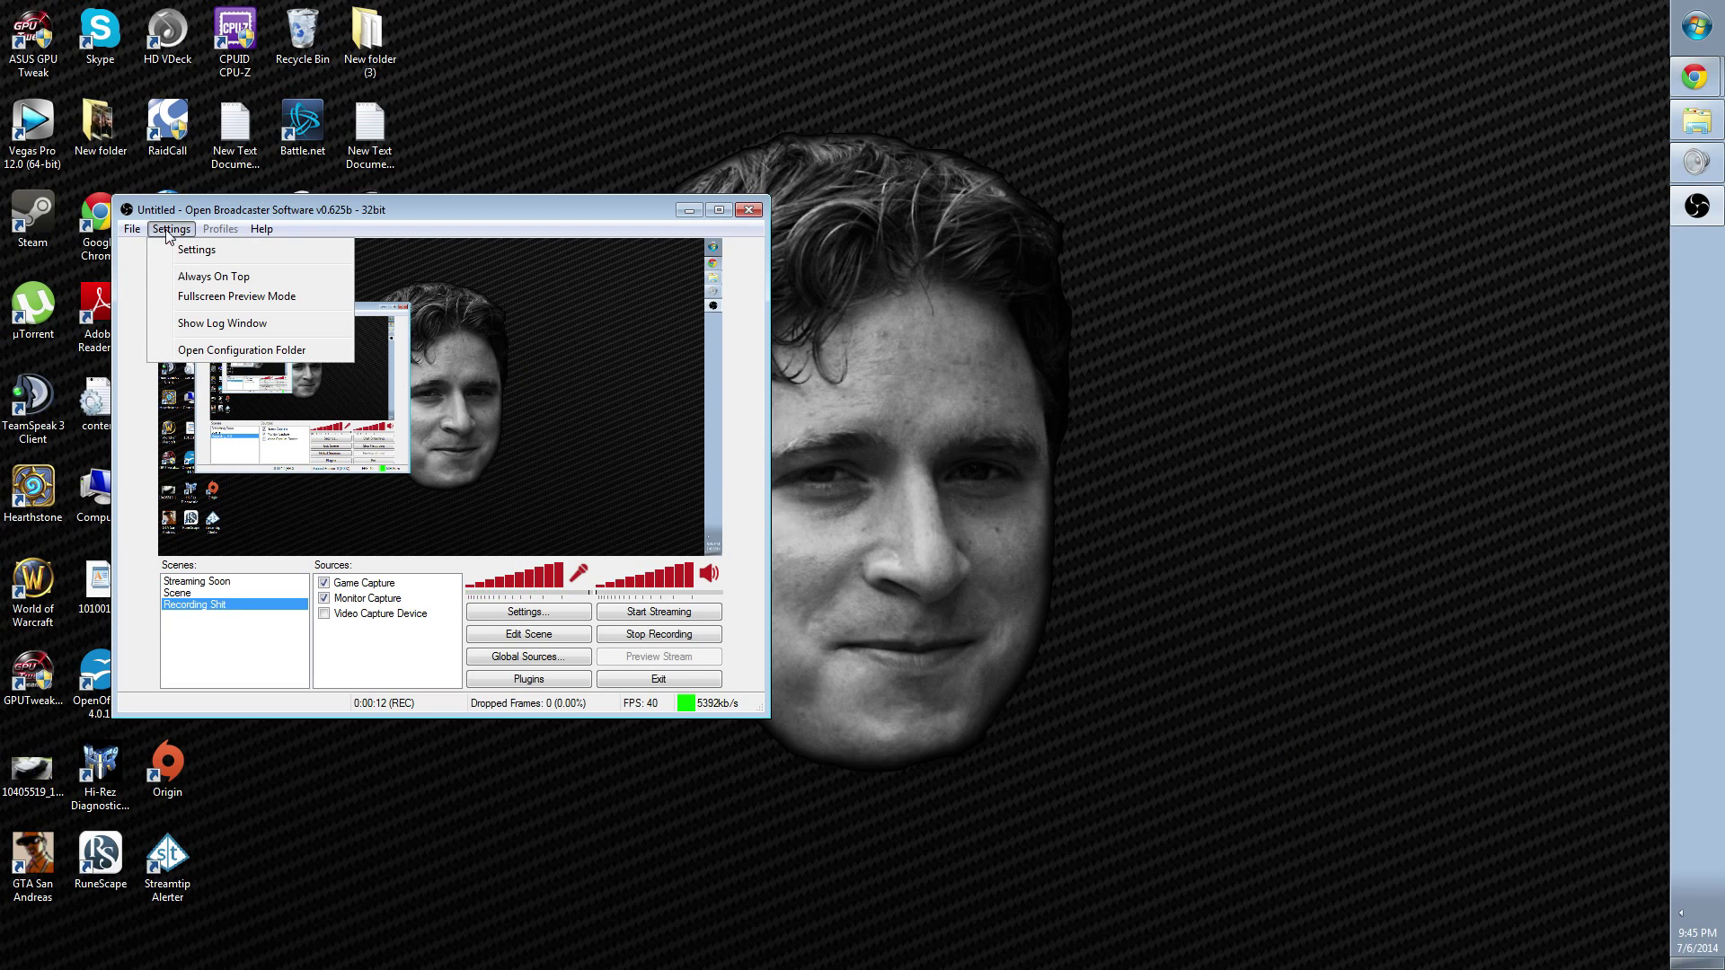
left_click(193, 250)
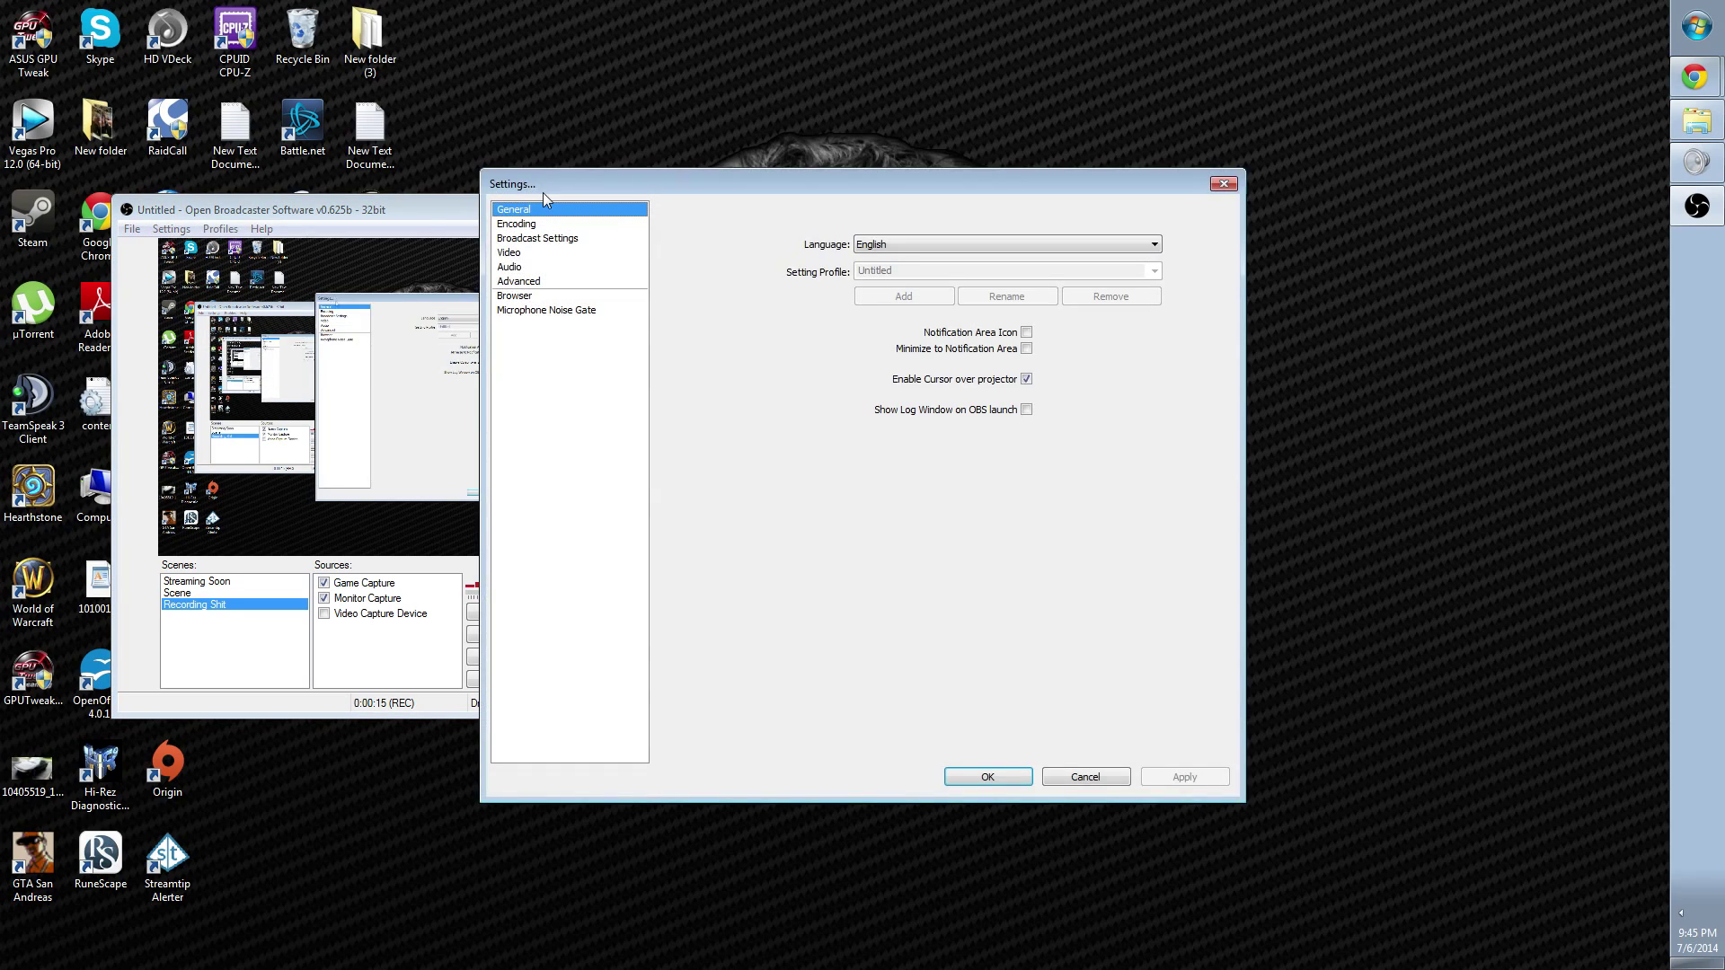
left_click_drag(544, 190, 377, 226)
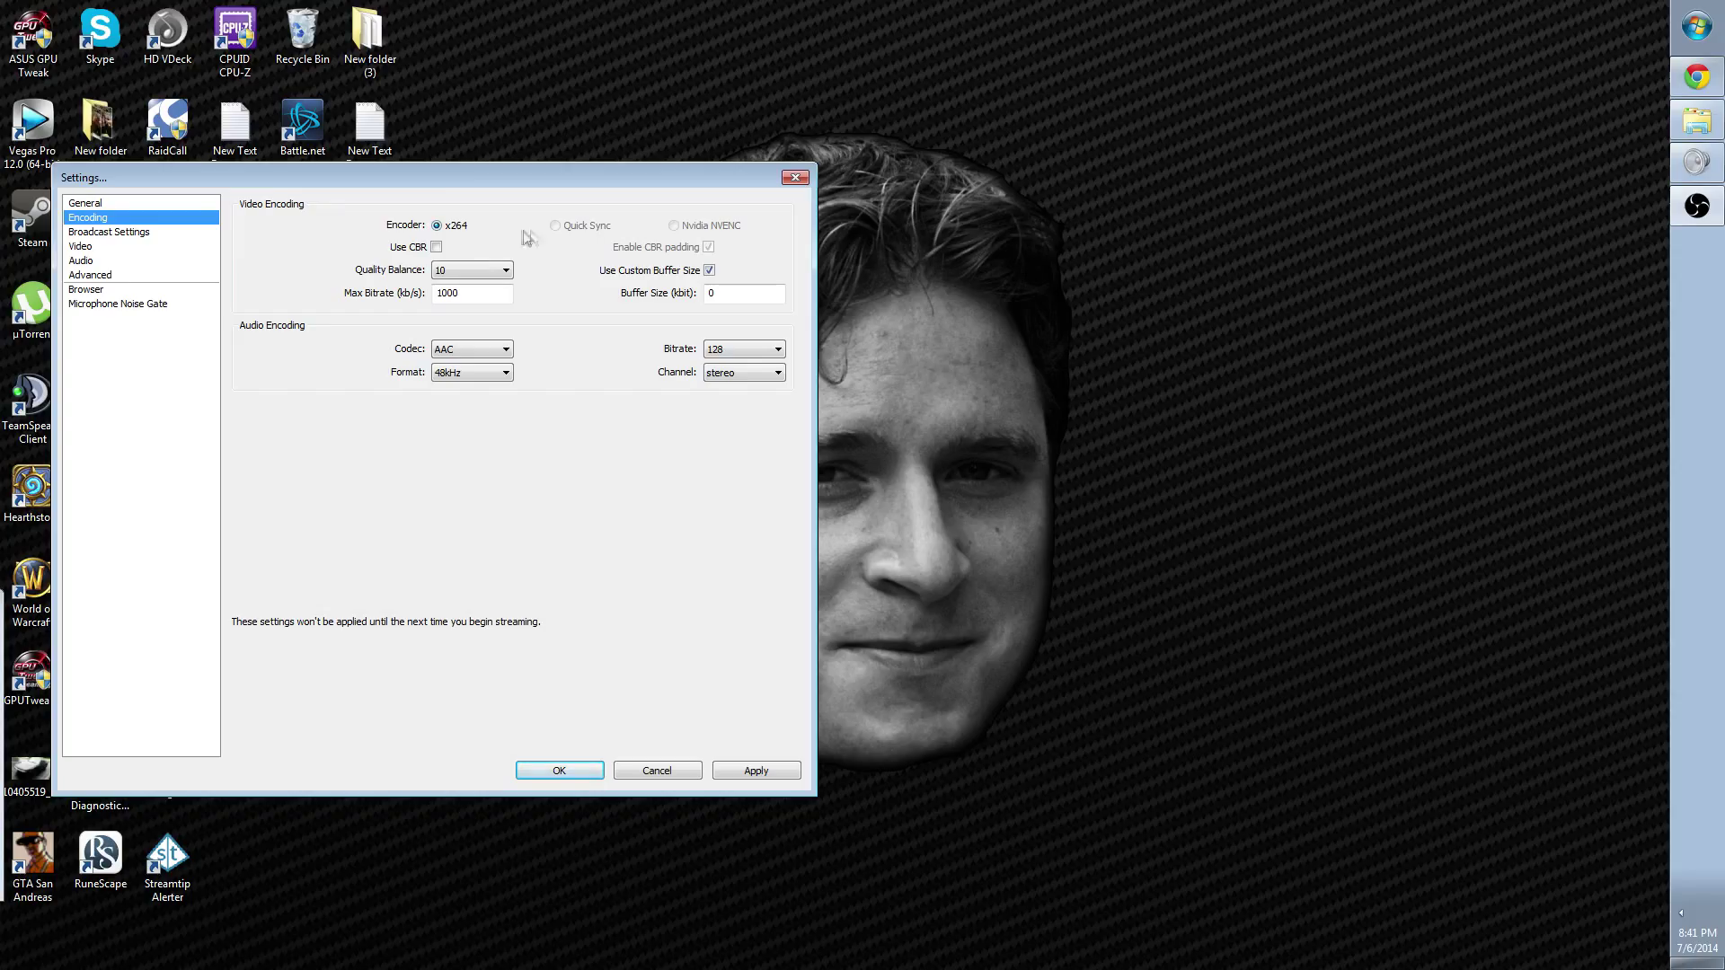
Step: Enable CBR, set max bitrate to 3500 and turn off the custom buffer size
left_click(437, 248)
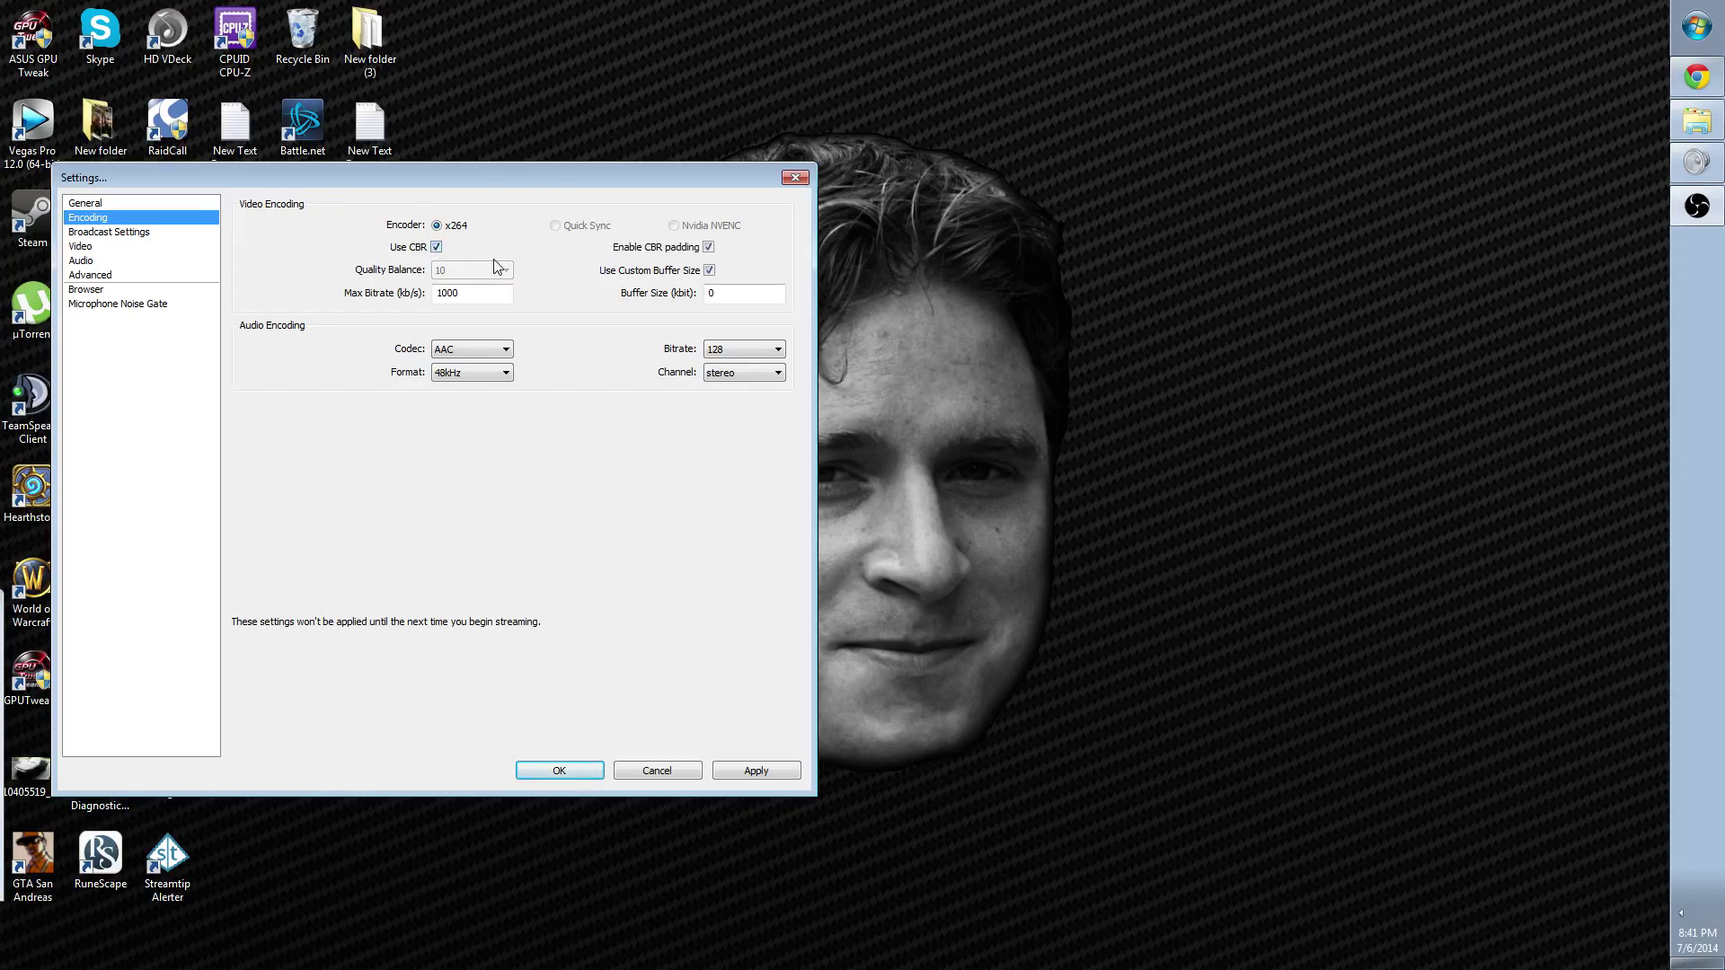
double_click(480, 297)
type("1000")
left_click(710, 272)
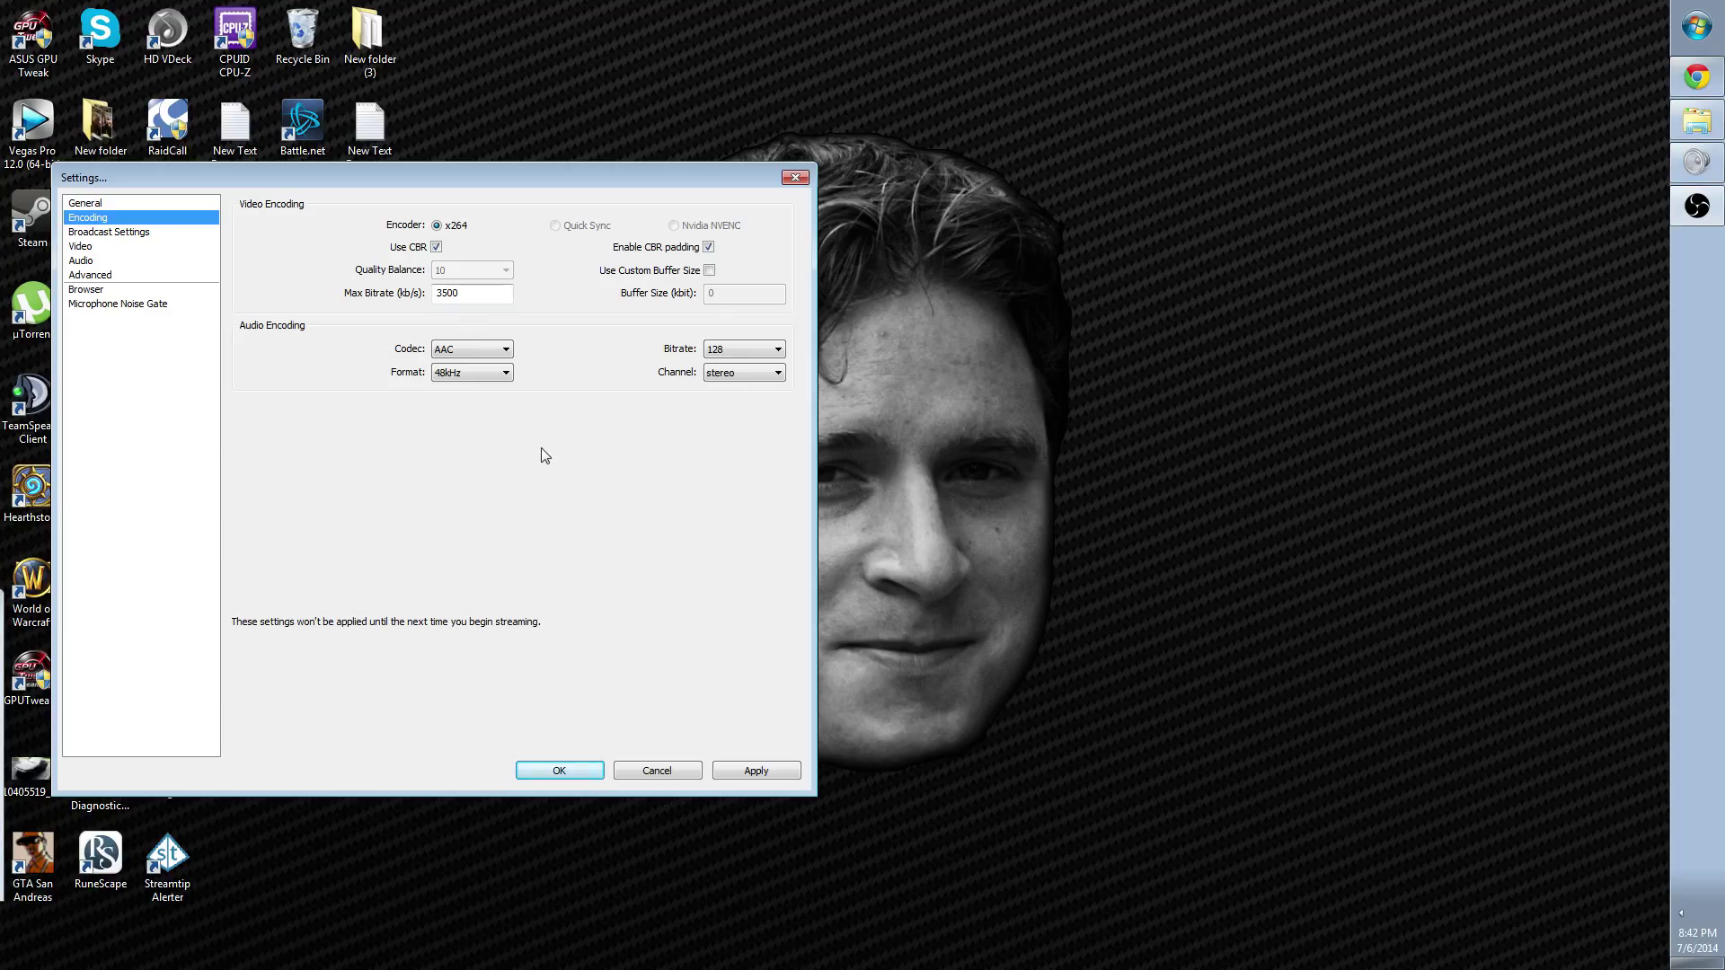
Step: Keep the audio at AAC, 48kHz stereo, and go to Broadcast Settings
left_click(507, 349)
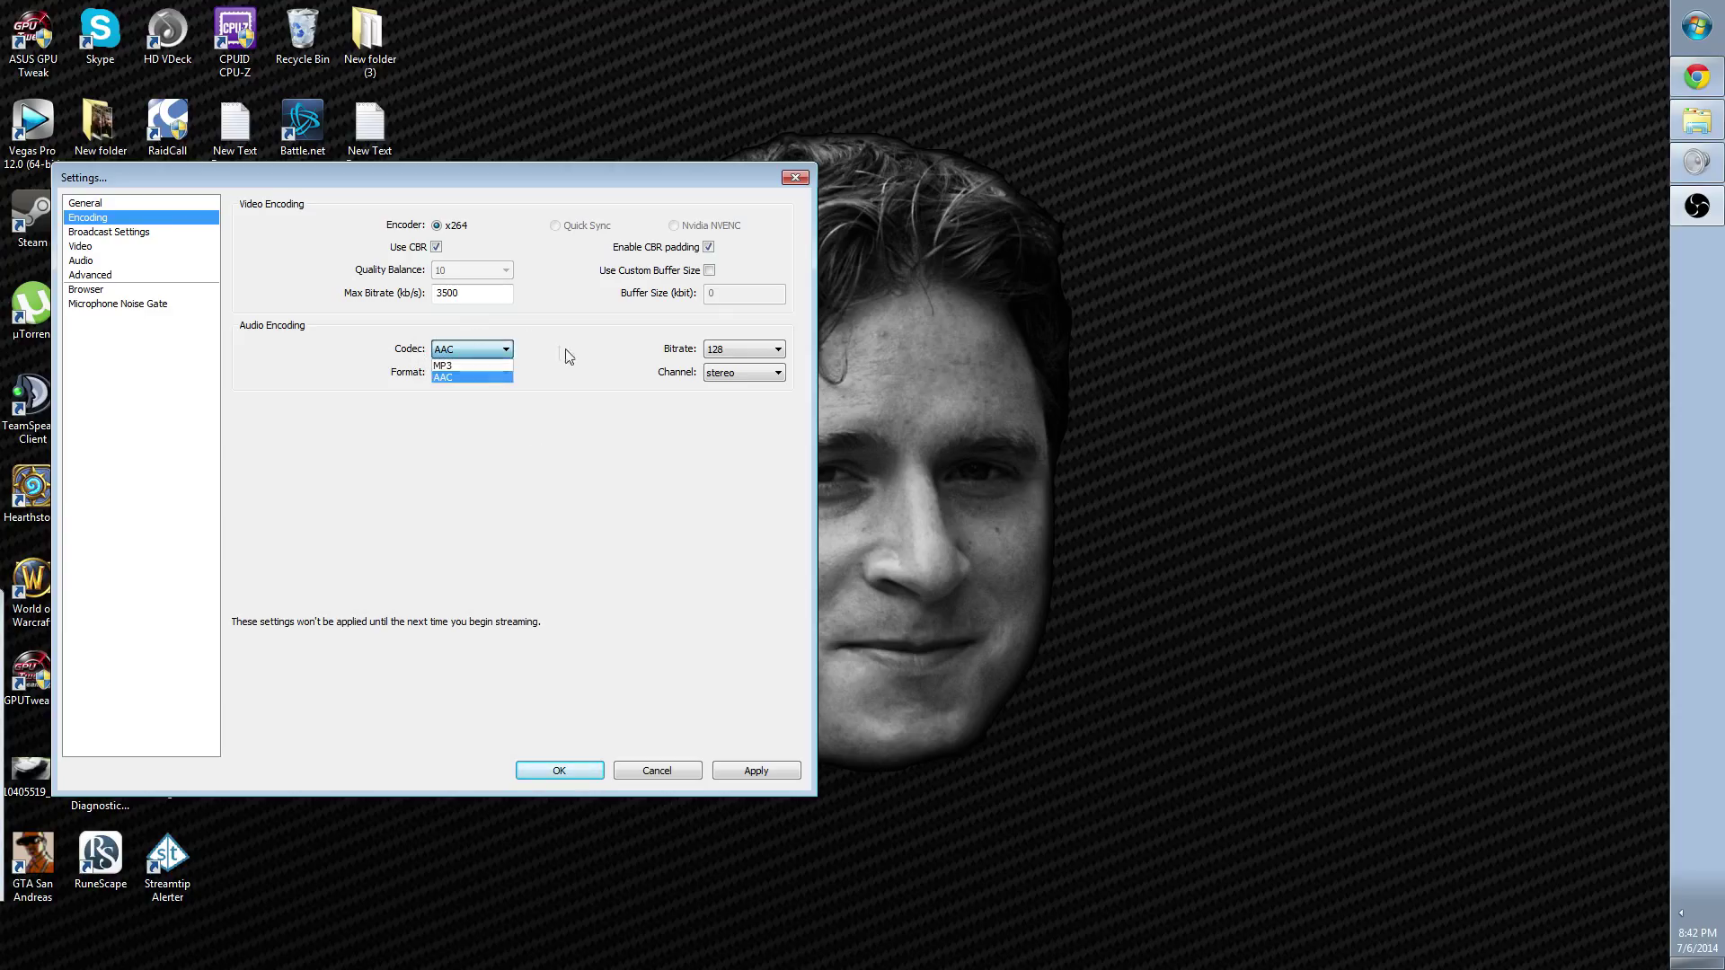
left_click(570, 357)
left_click(508, 348)
left_click(620, 358)
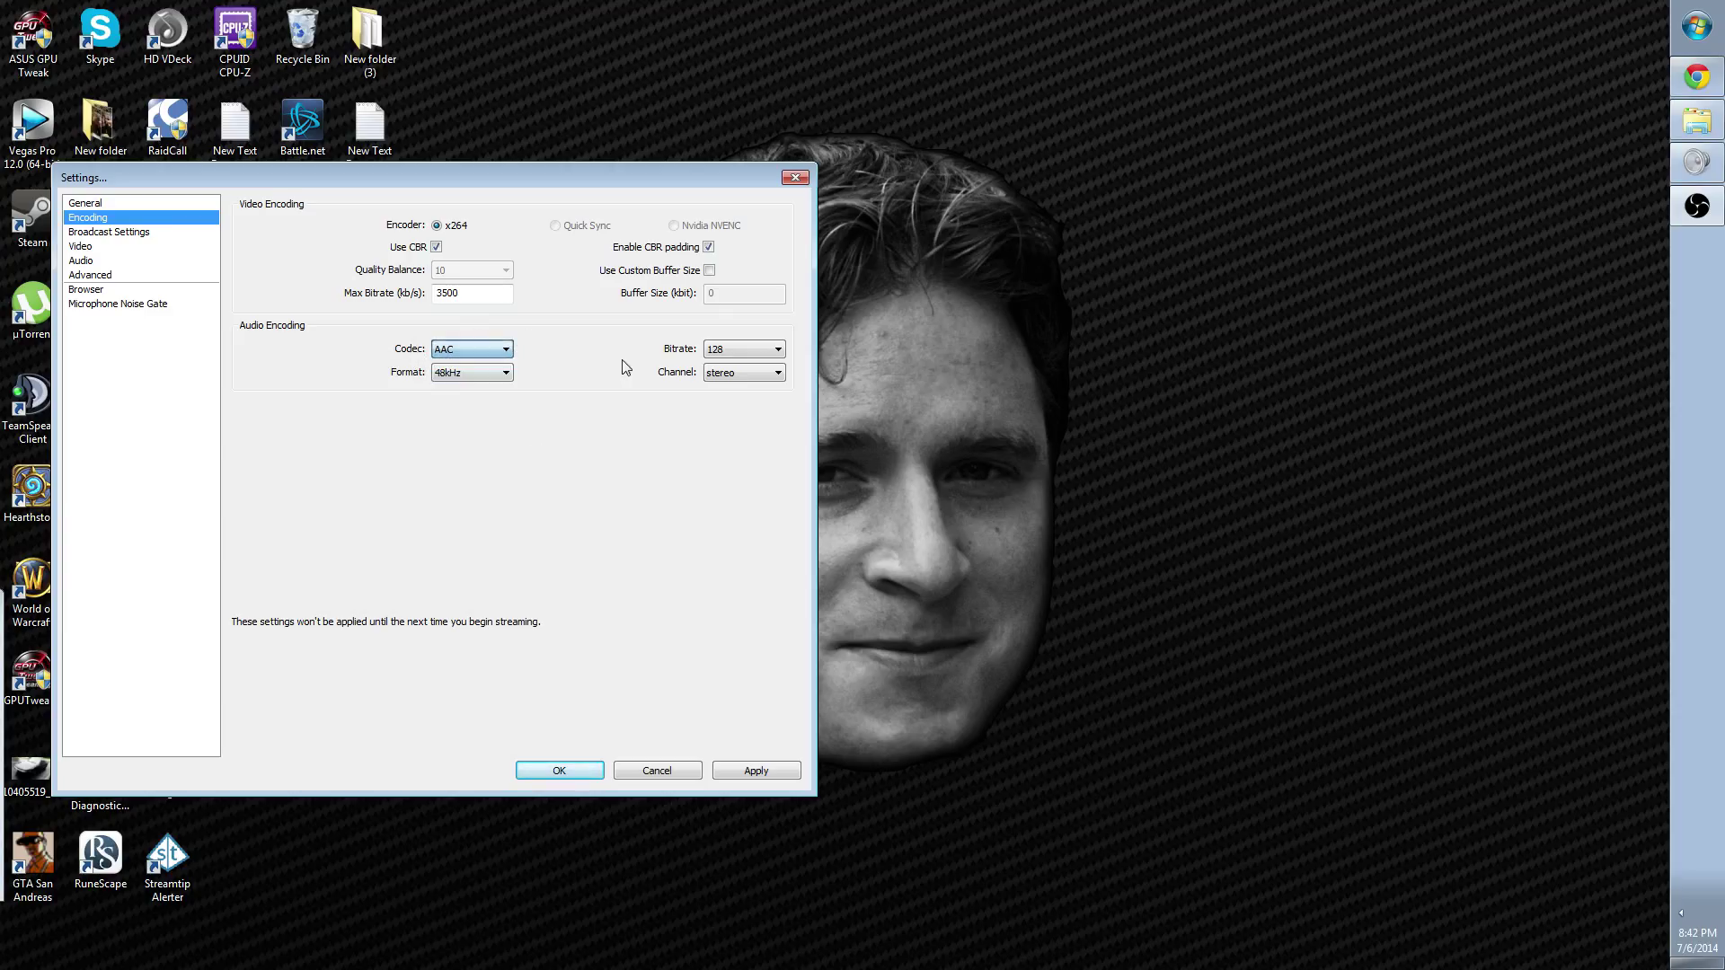
left_click(479, 346)
left_click(560, 372)
left_click(490, 372)
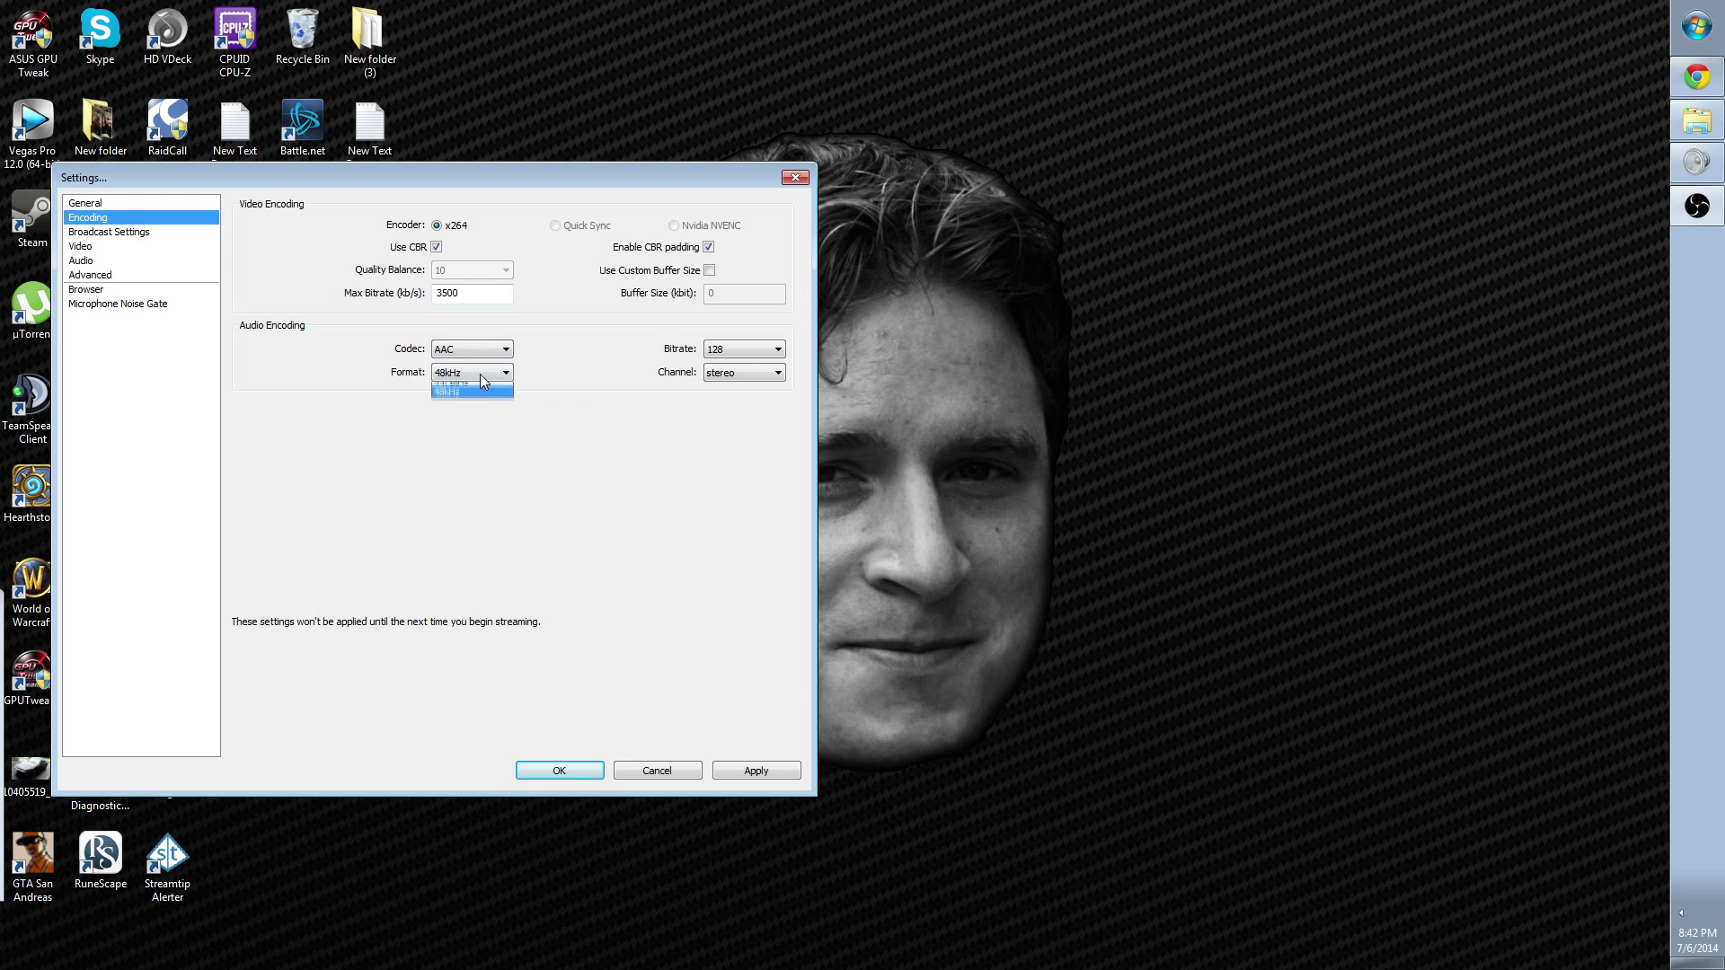
left_click(744, 349)
left_click(633, 458)
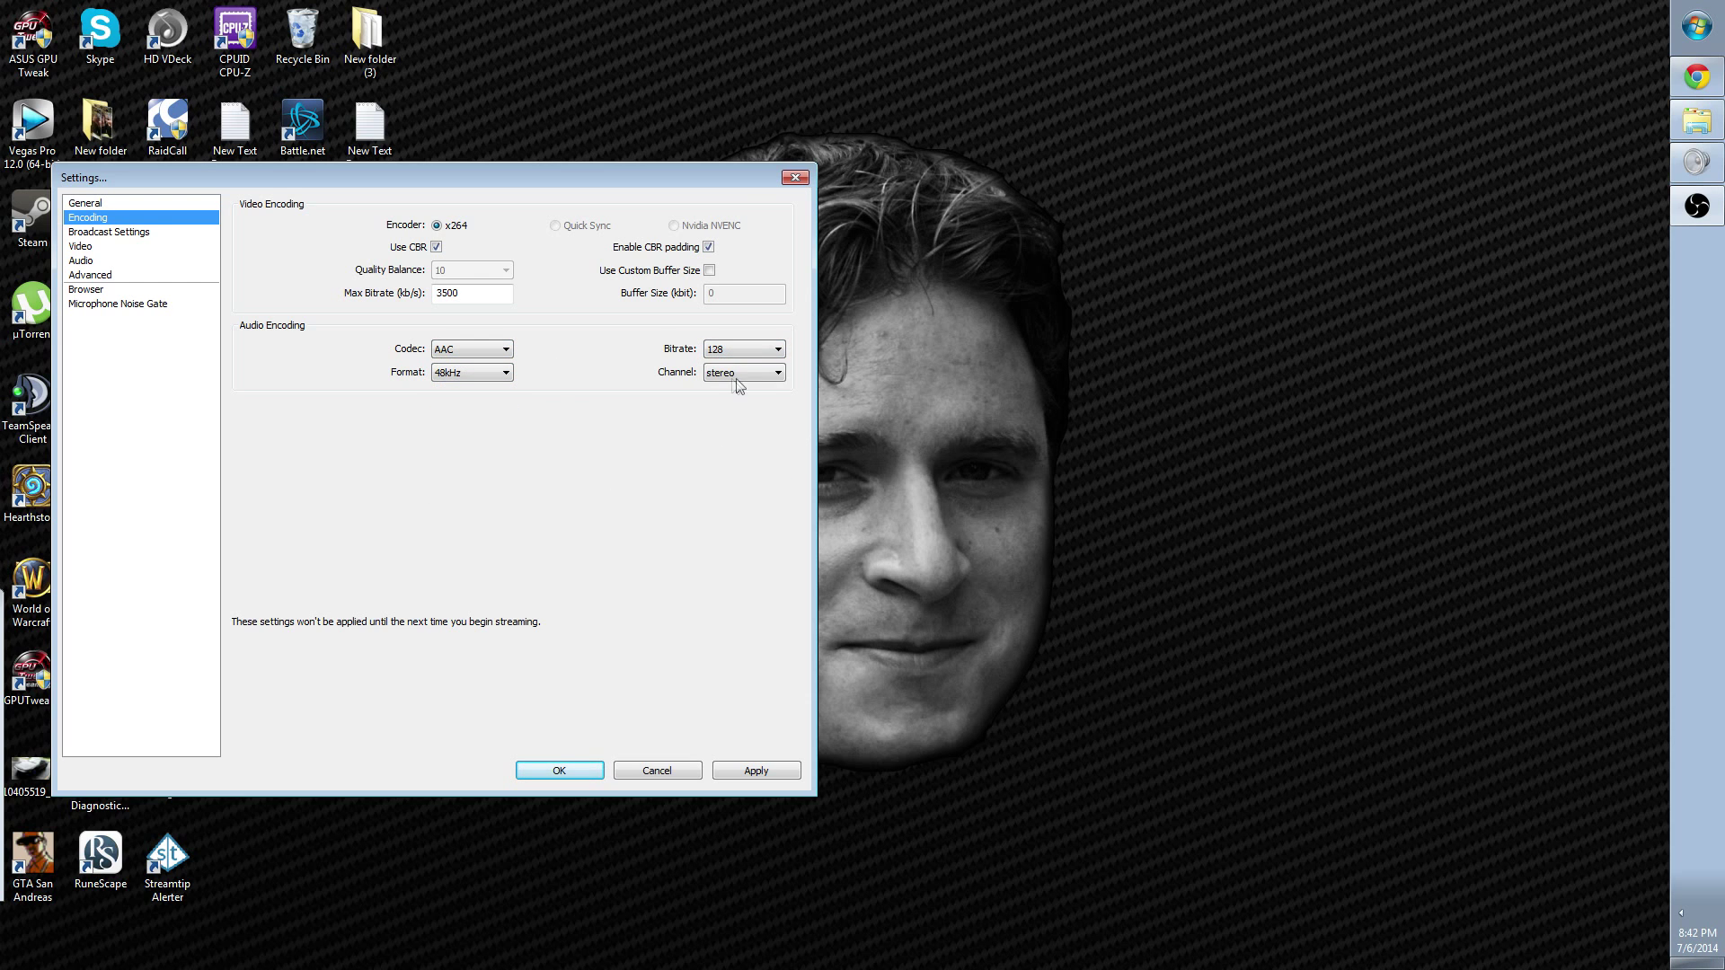
left_click(737, 372)
left_click(704, 460)
left_click(135, 232)
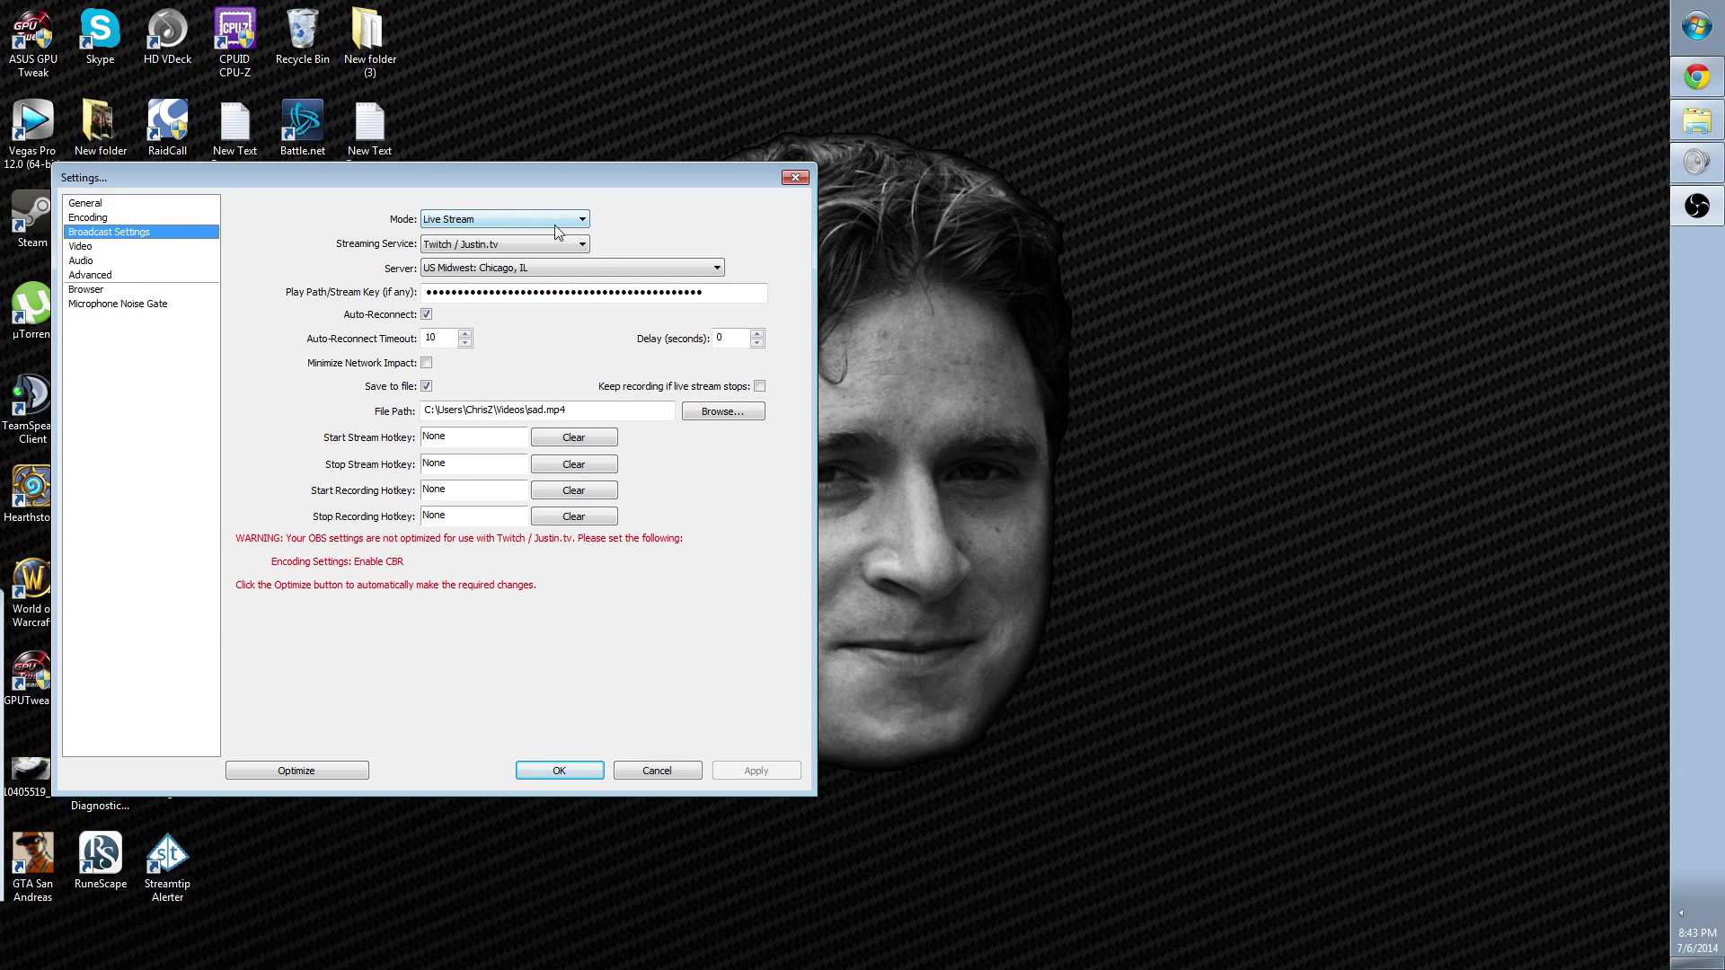
left_click_drag(726, 295, 680, 366)
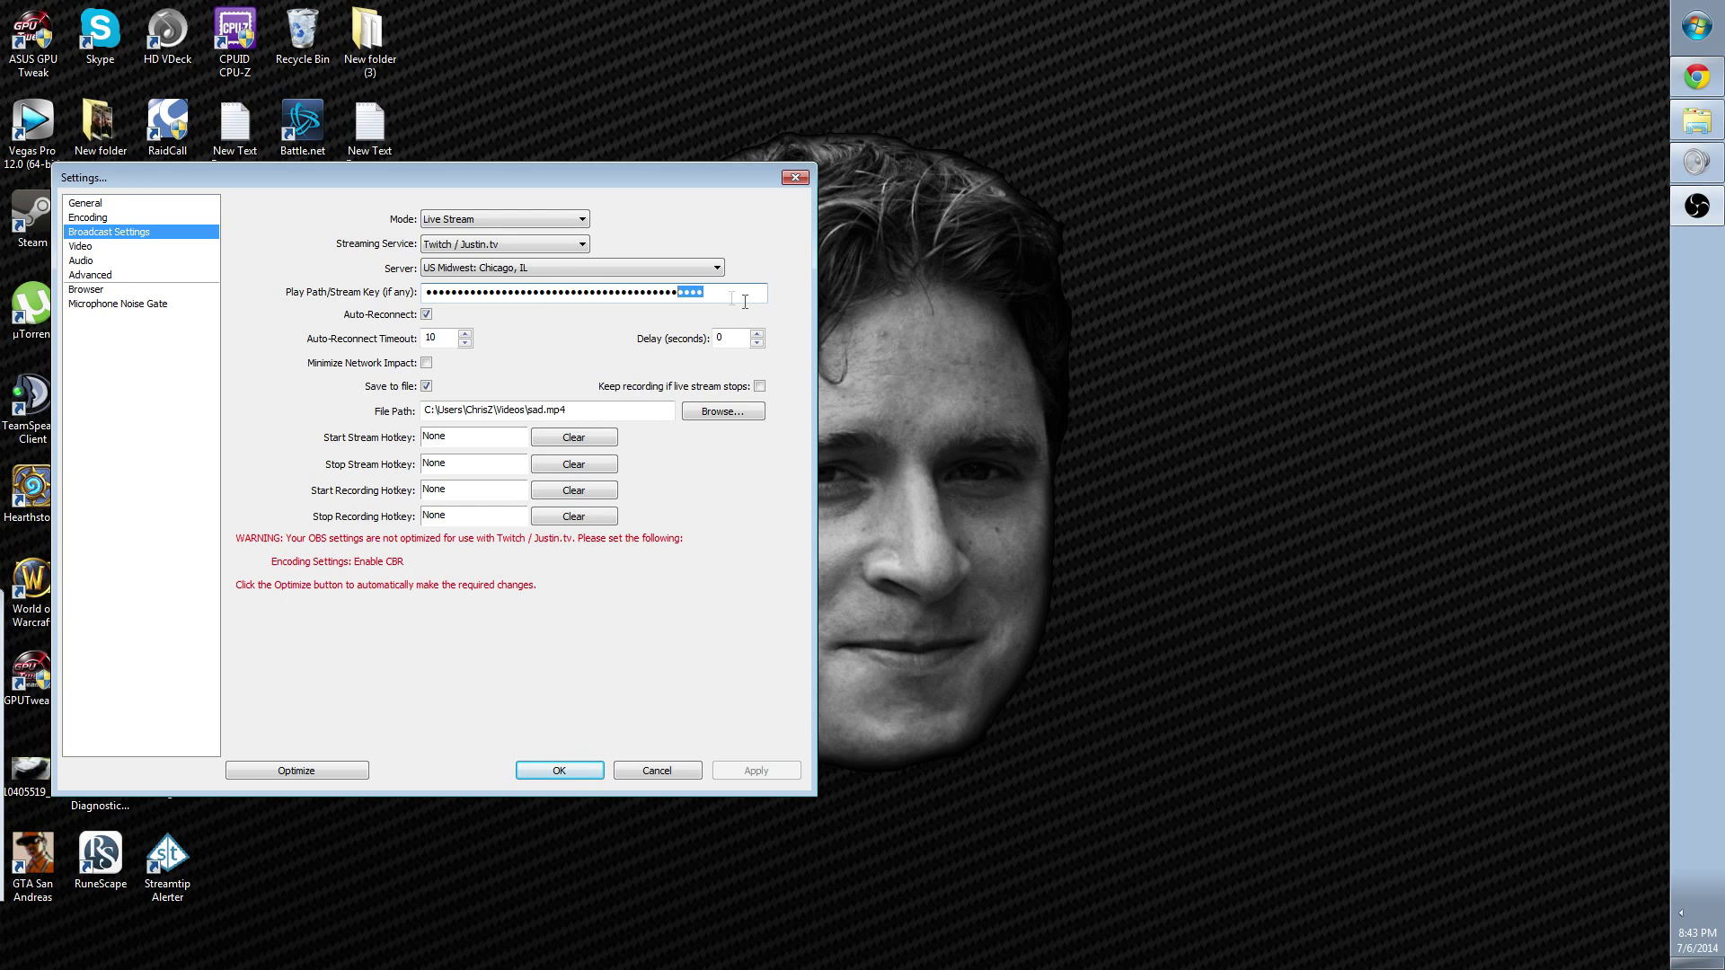
left_click_drag(690, 293, 730, 296)
Step: On the Video page, keep the ASUS R7 240 Series adapter and enter a custom 1600x900 base resolution
left_click(126, 246)
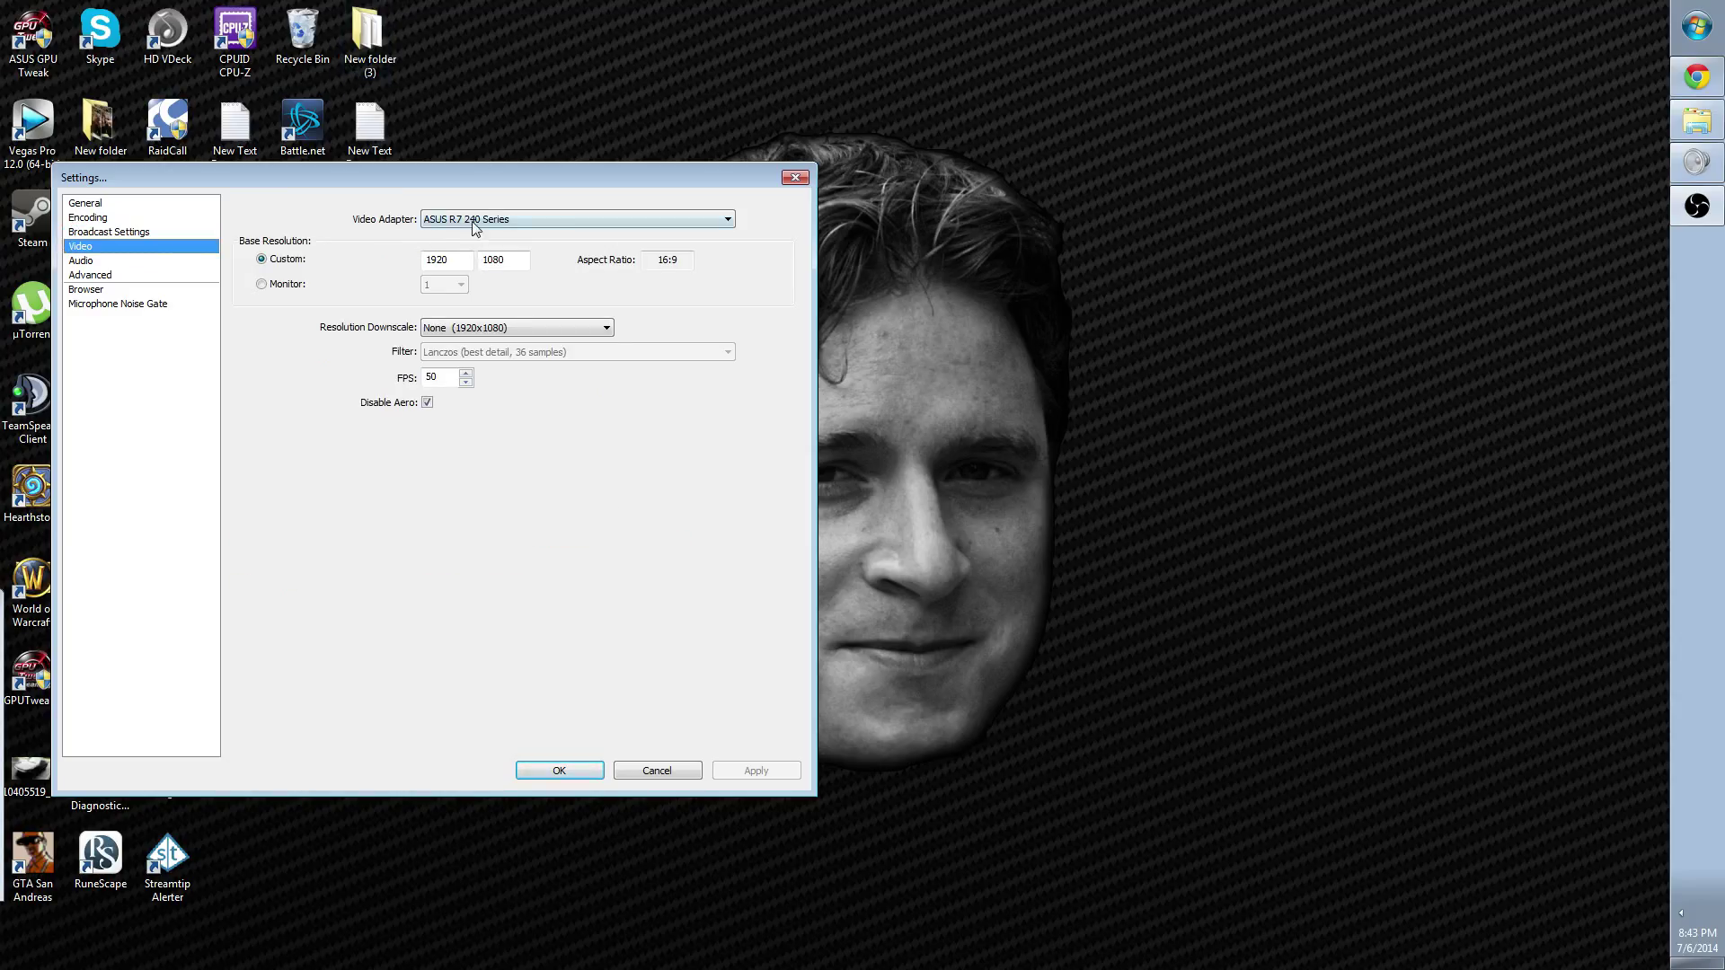
left_click(476, 220)
left_click(449, 222)
left_click(264, 286)
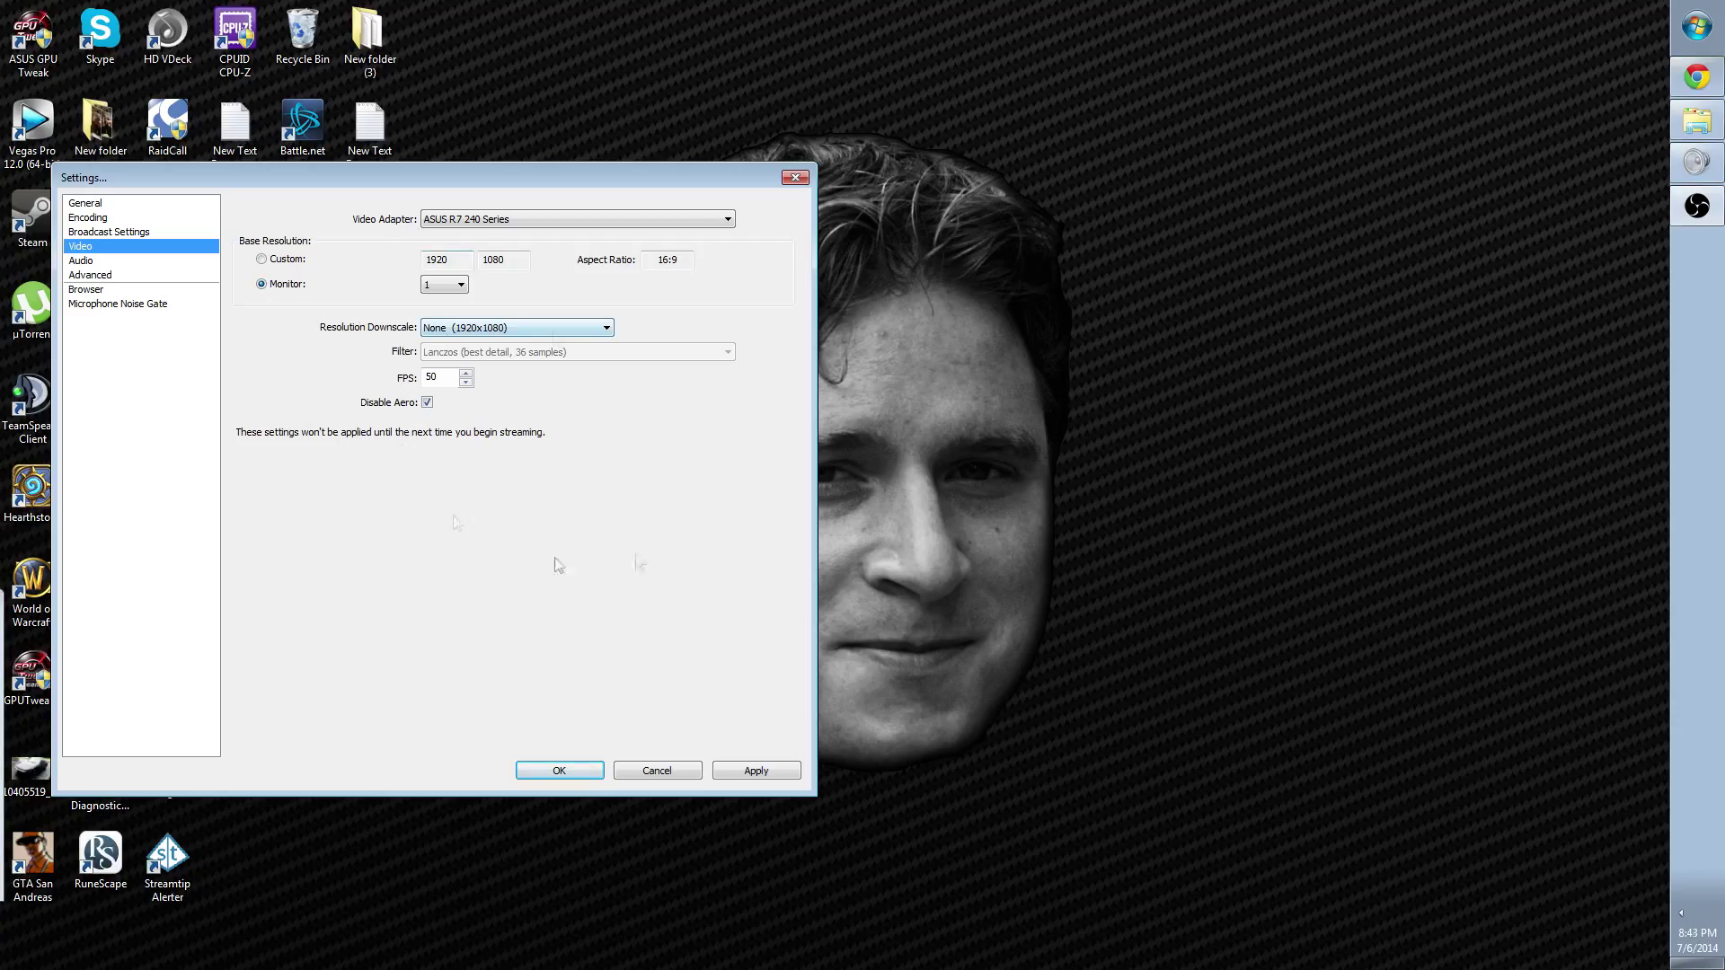
left_click(286, 260)
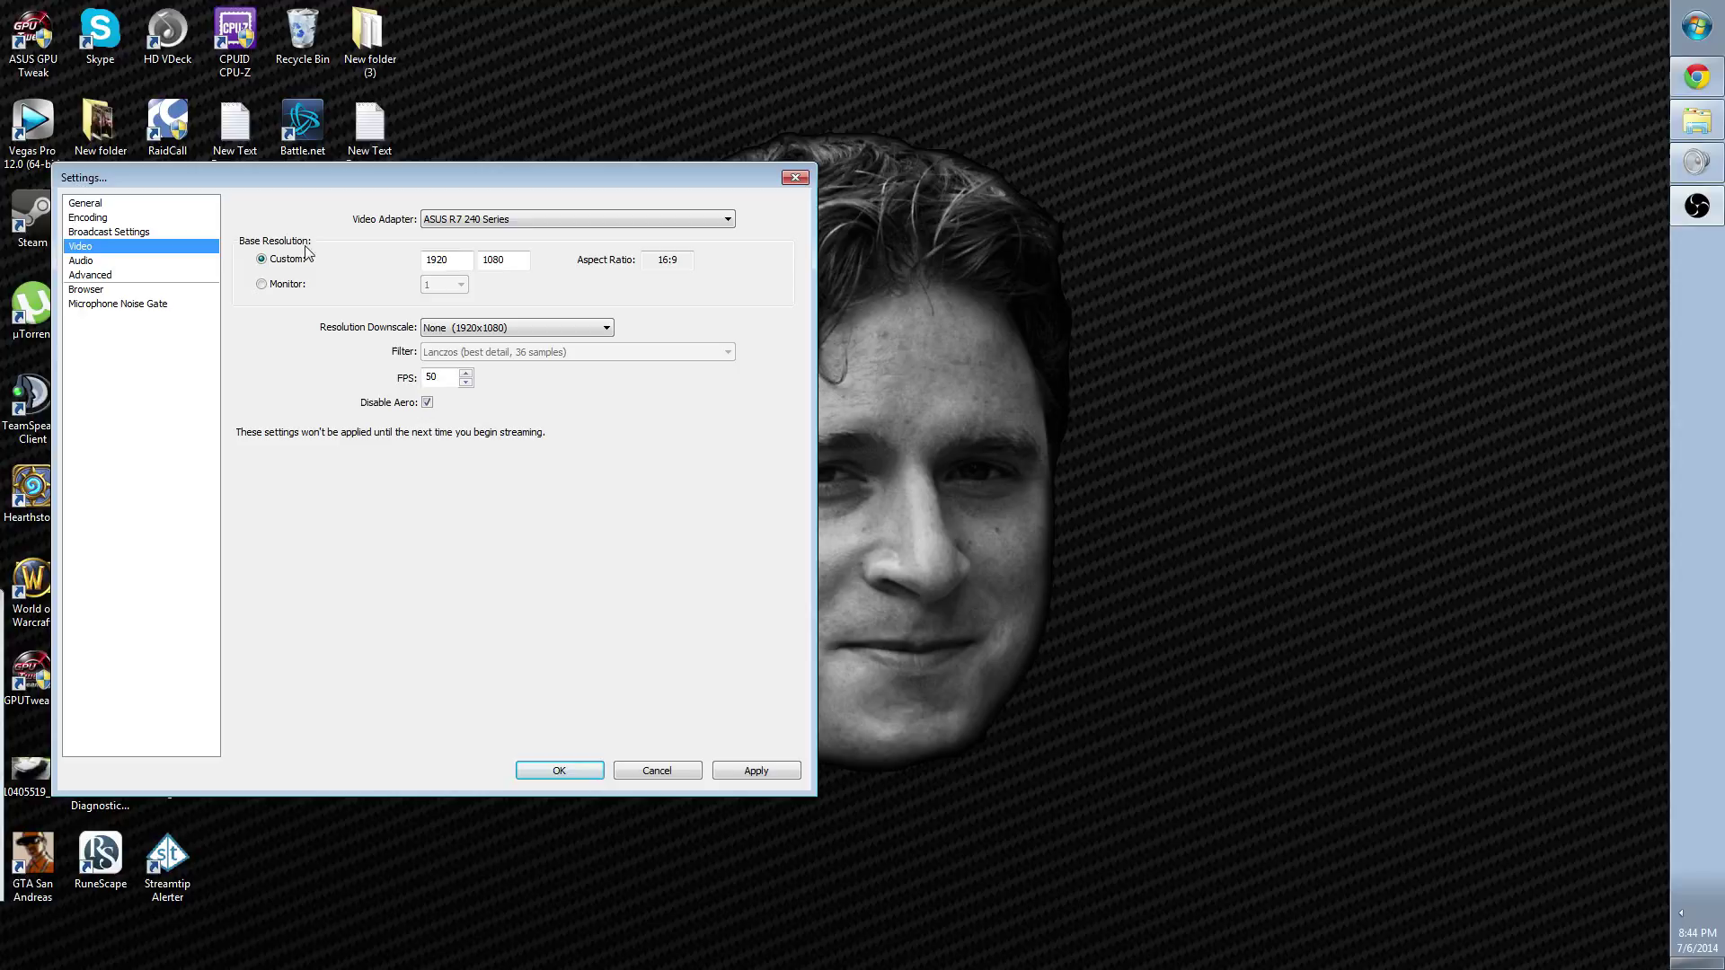
left_click_drag(460, 262, 395, 264)
type("1600")
key("Tab")
type("900")
Step: Try the resolution downscale options, ending back at no downscaling (1600x900)
left_click(465, 331)
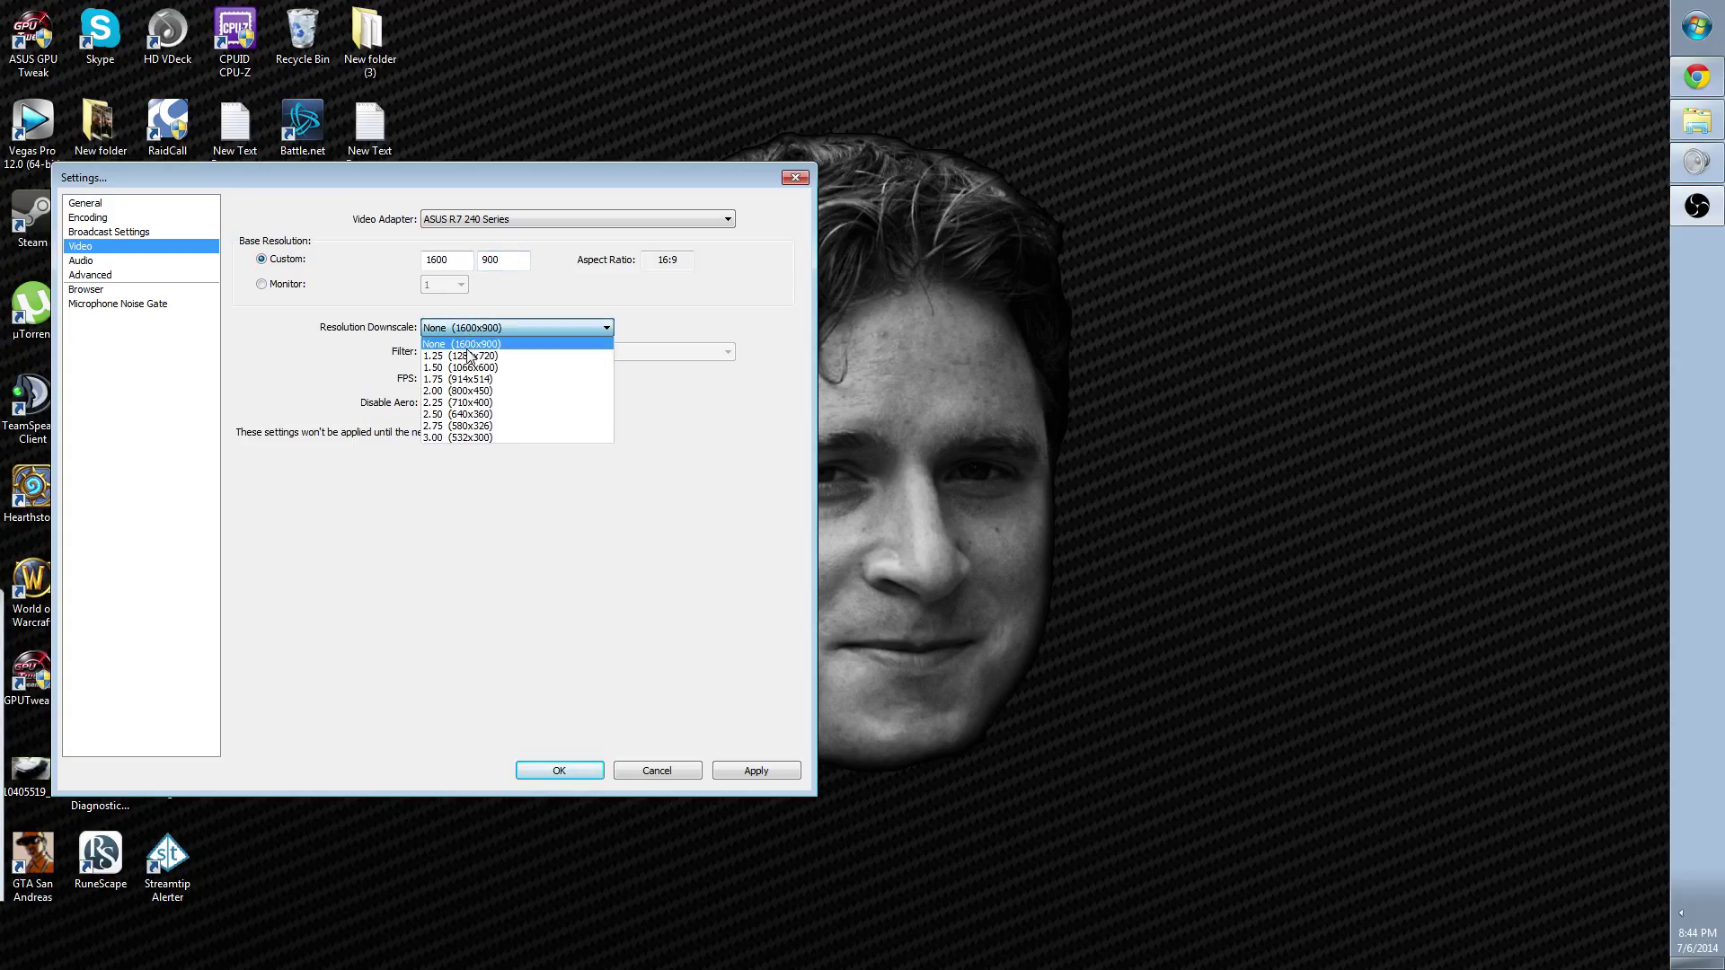
left_click(581, 516)
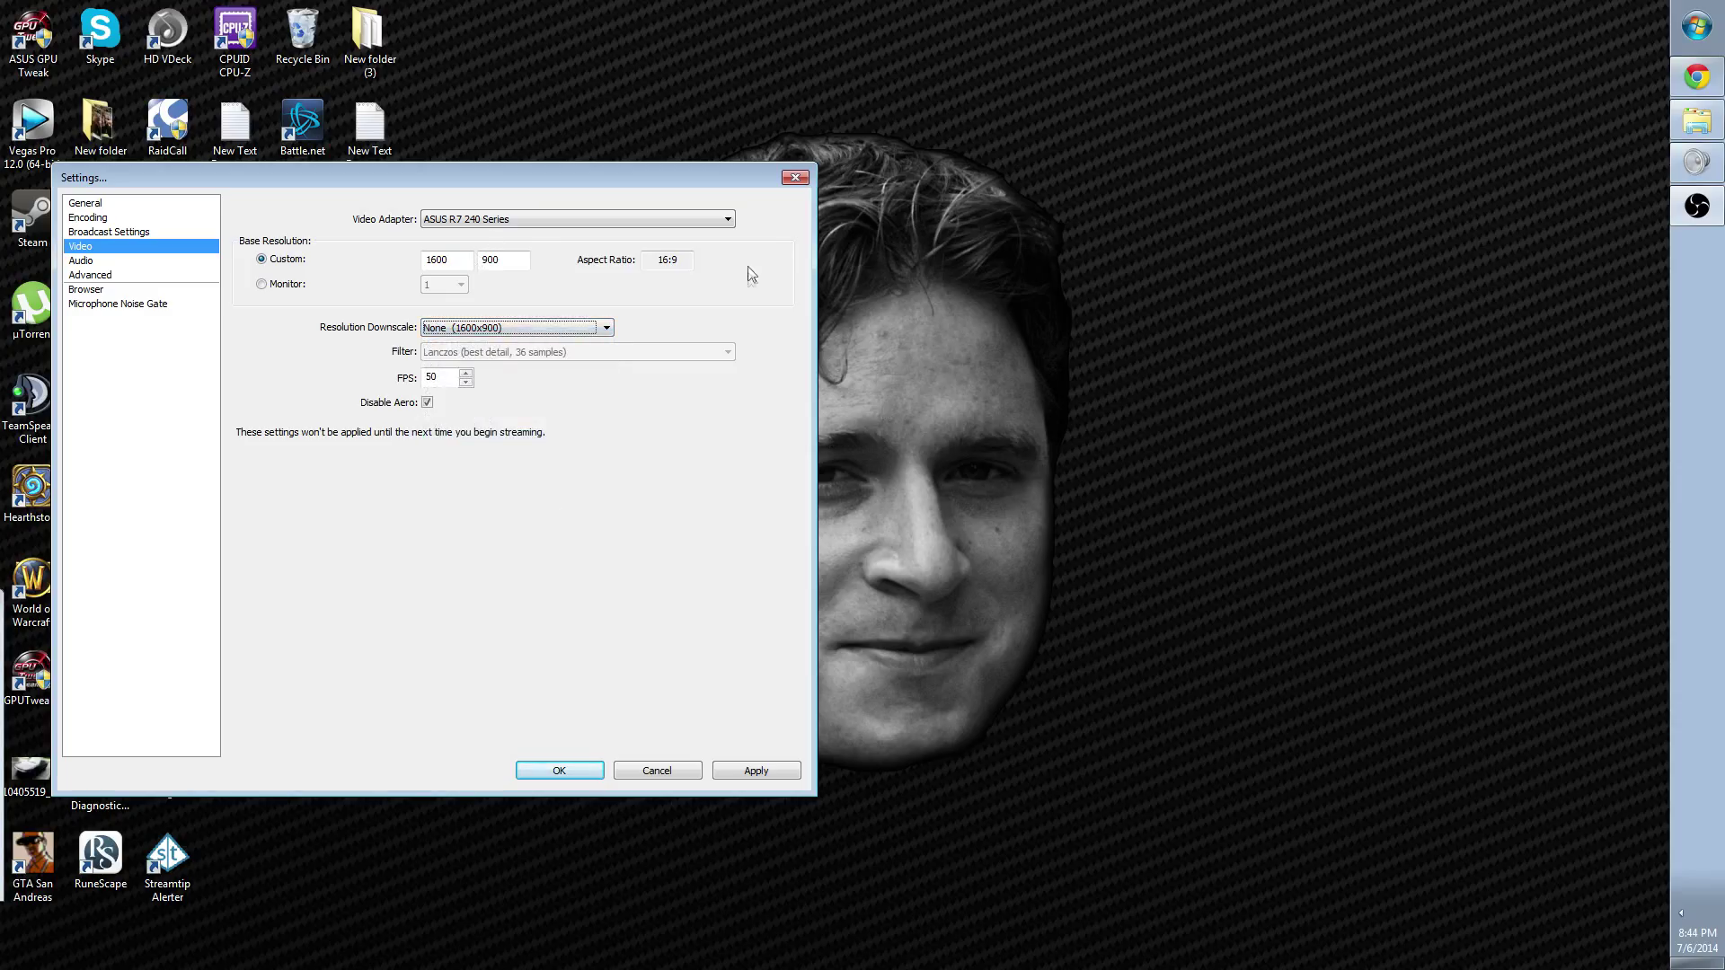
left_click(516, 326)
left_click(631, 566)
left_click(524, 327)
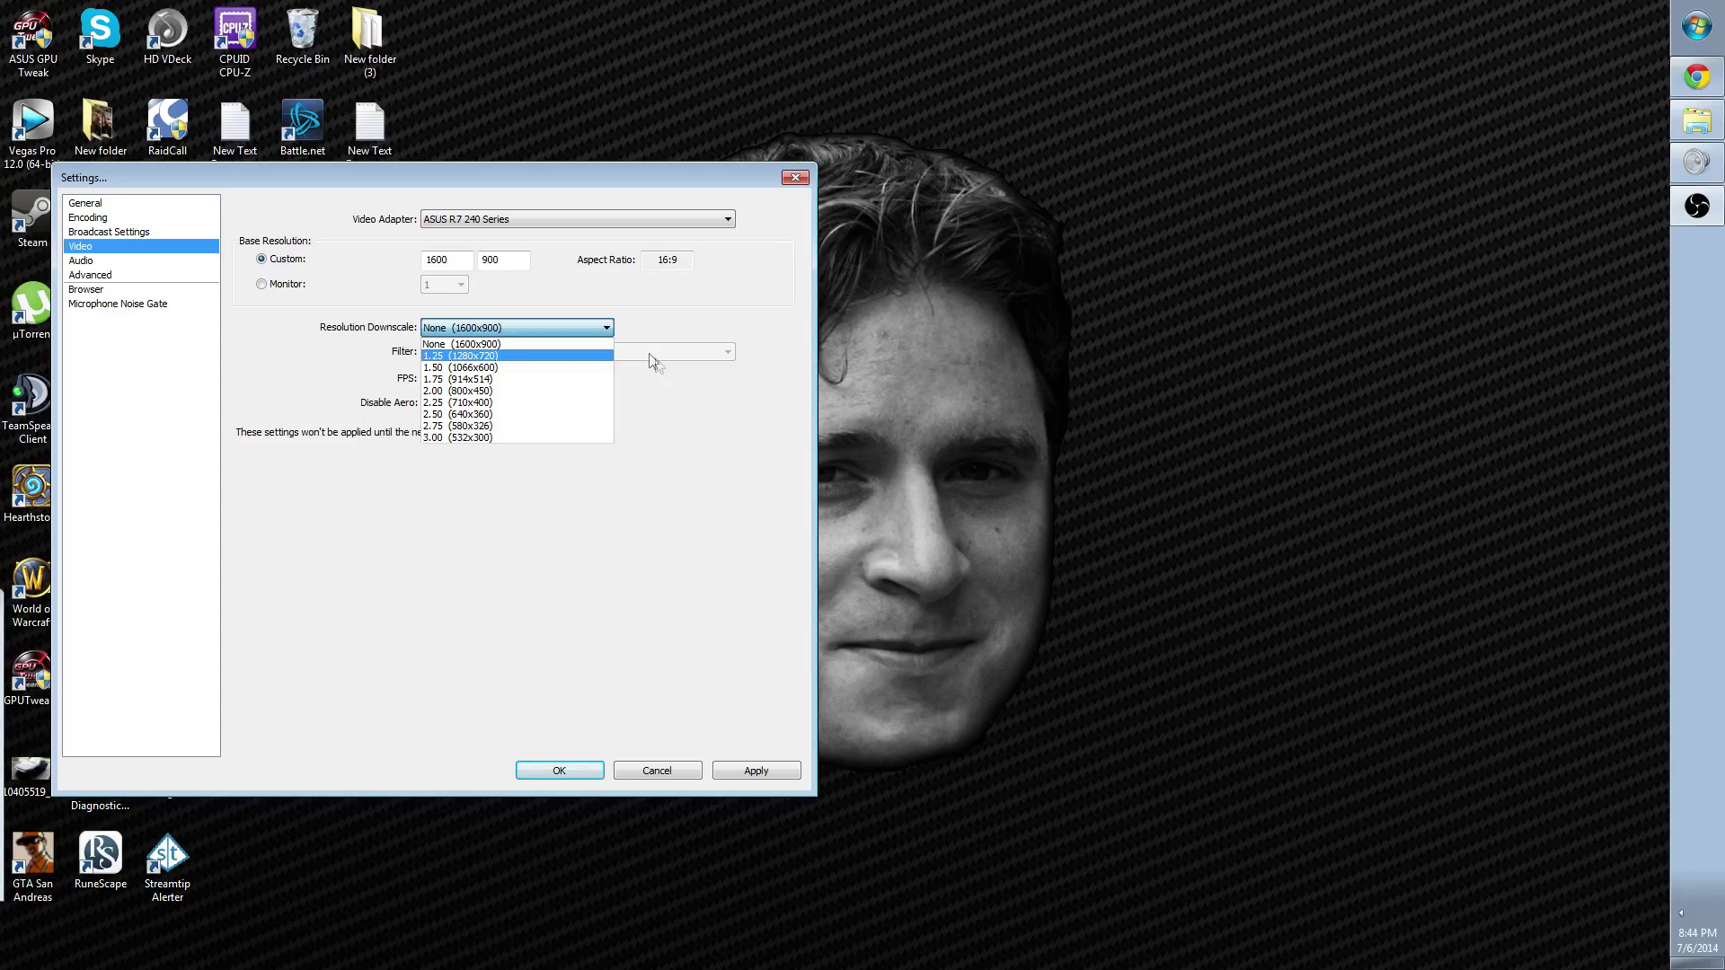
left_click(467, 356)
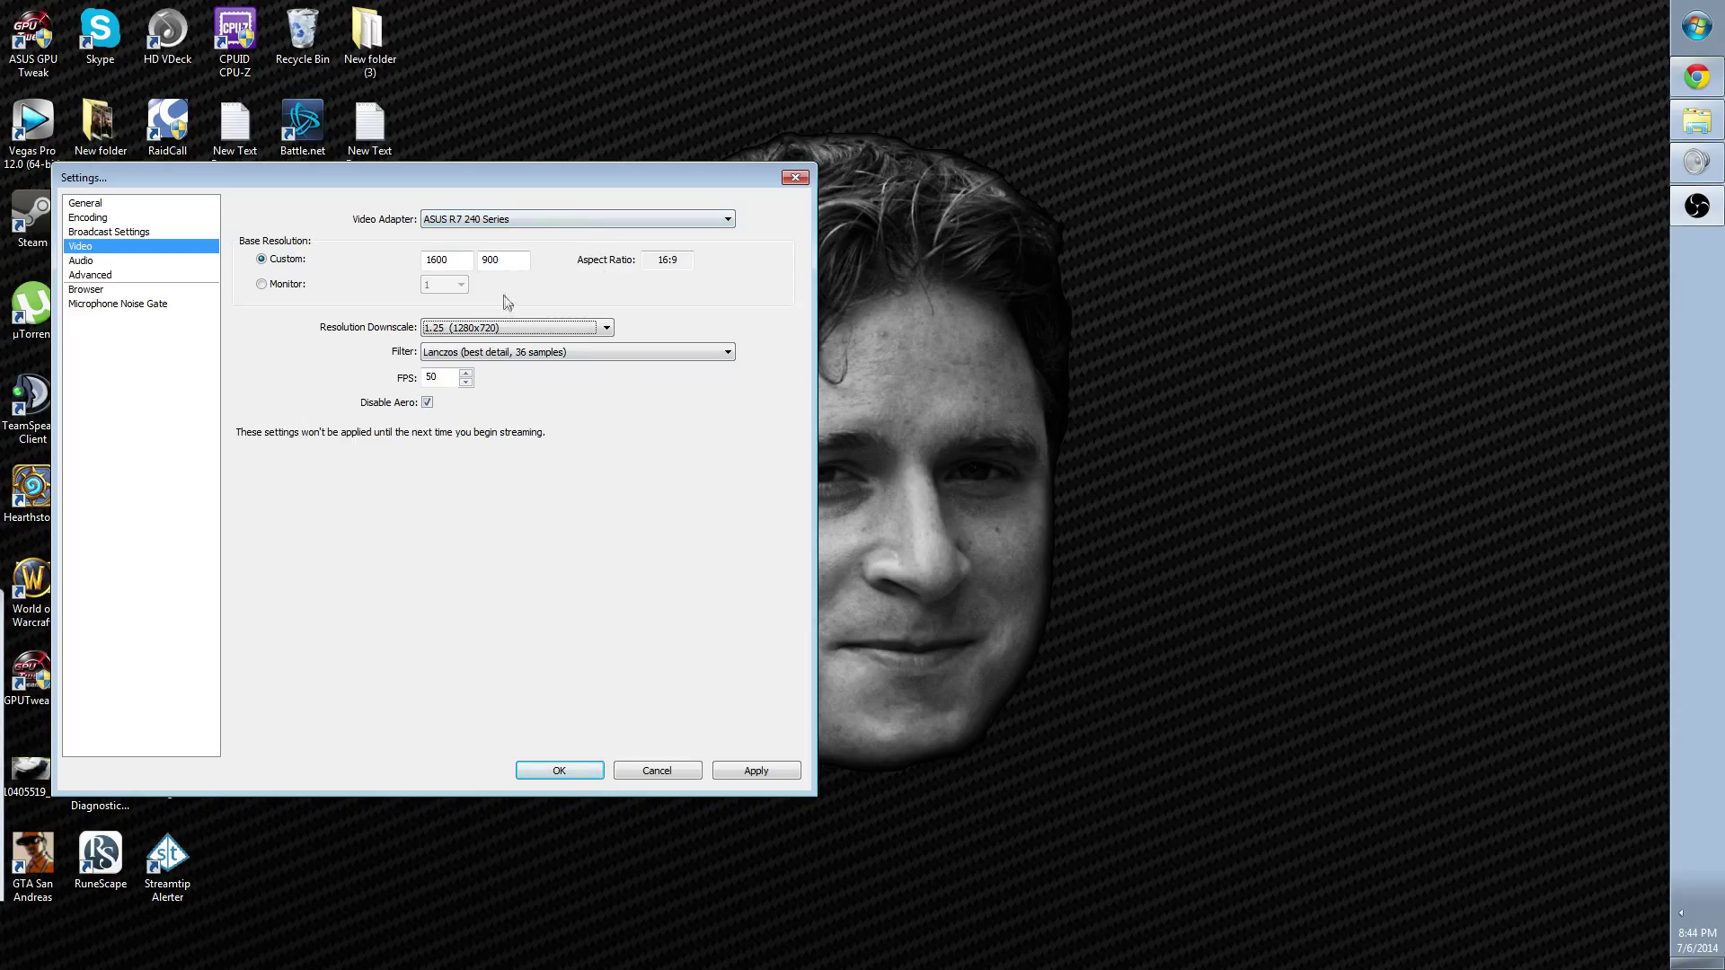
left_click(509, 332)
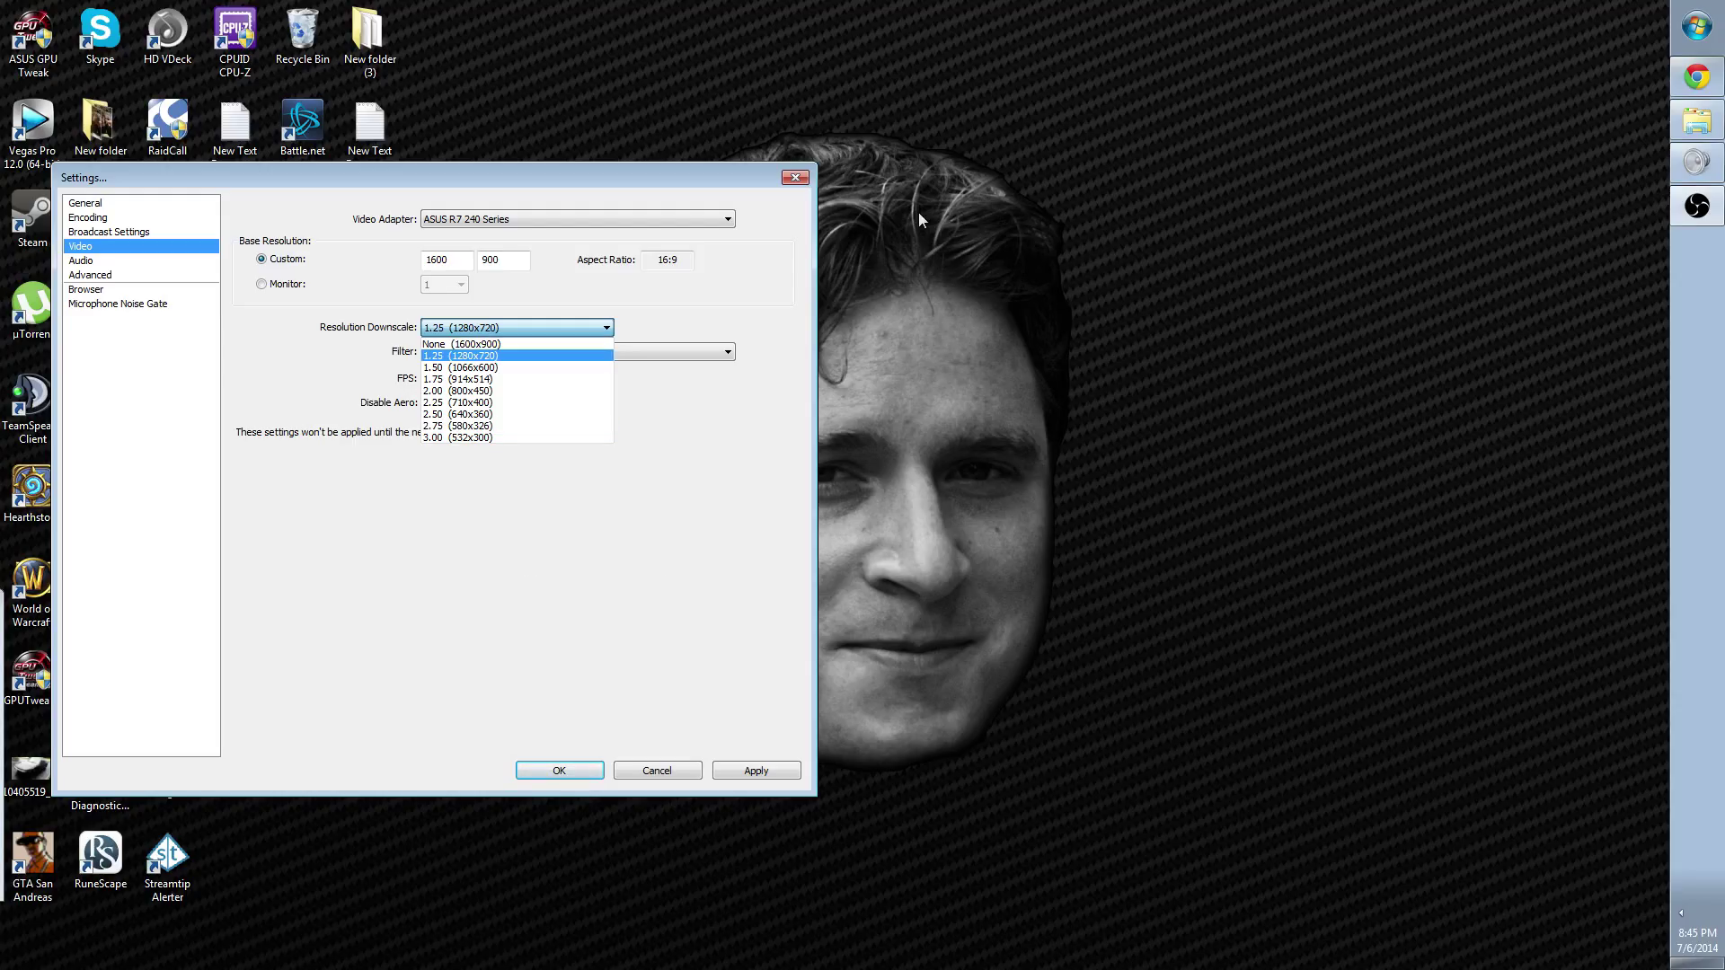
left_click(766, 663)
left_click(501, 329)
left_click(462, 344)
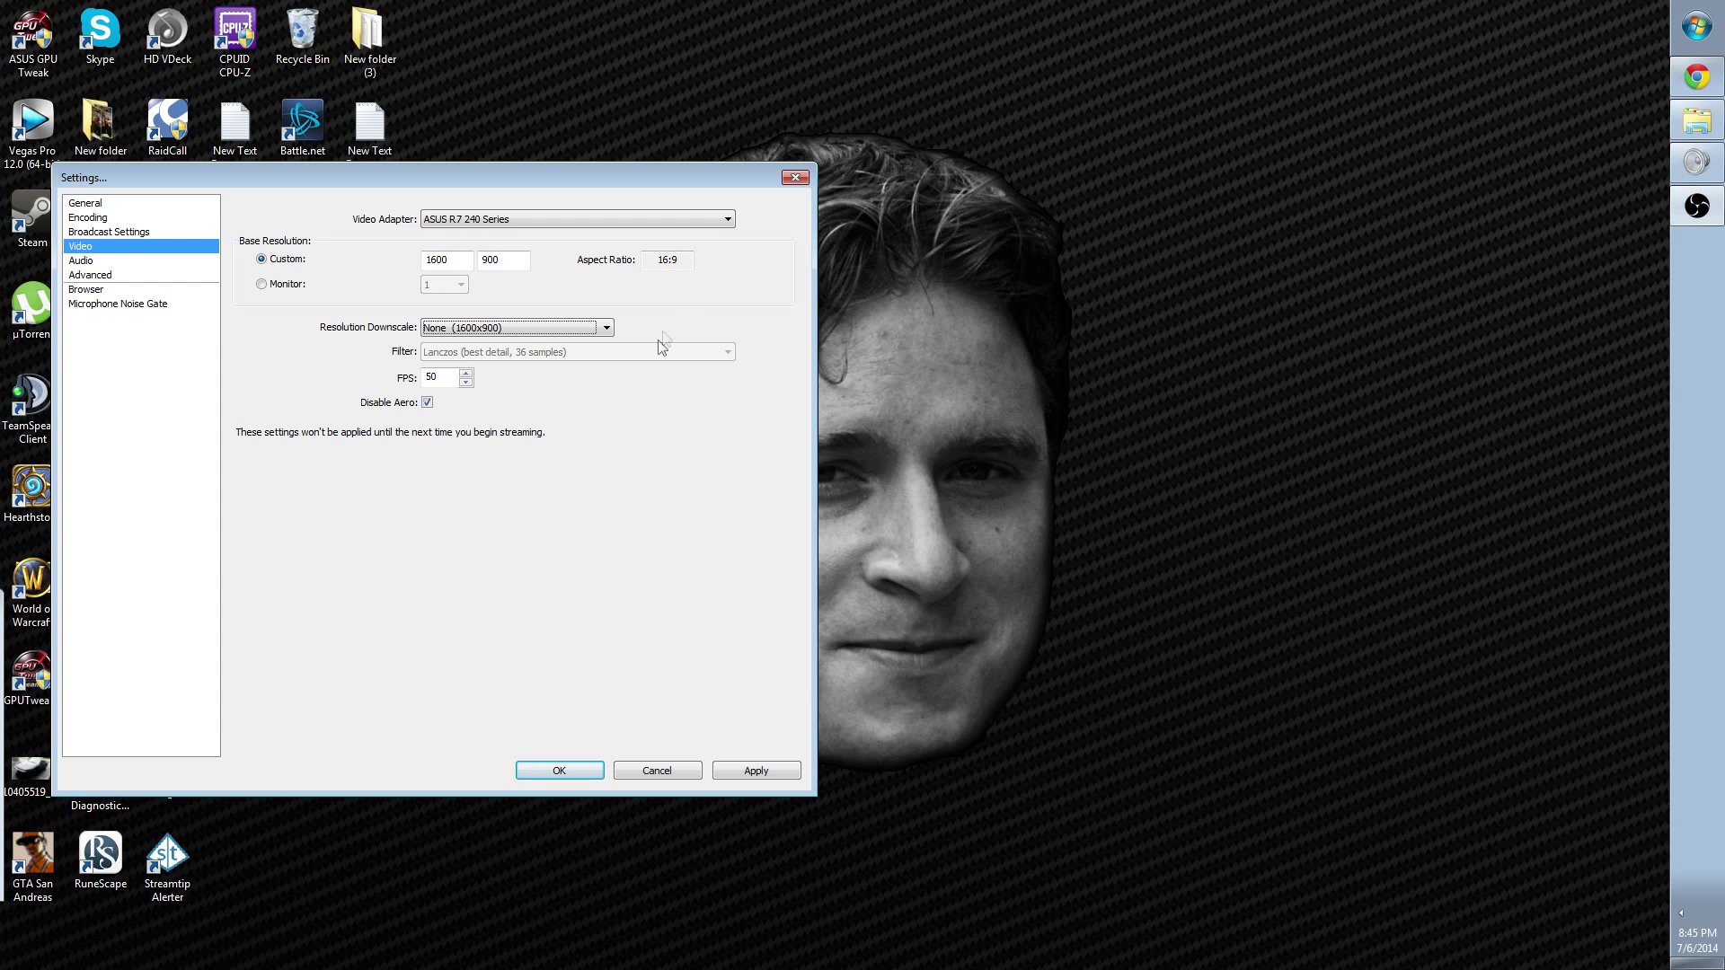
Step: Set the downscale to 1.25 (1280x720) and keep the Lanczos filter
left_click(576, 327)
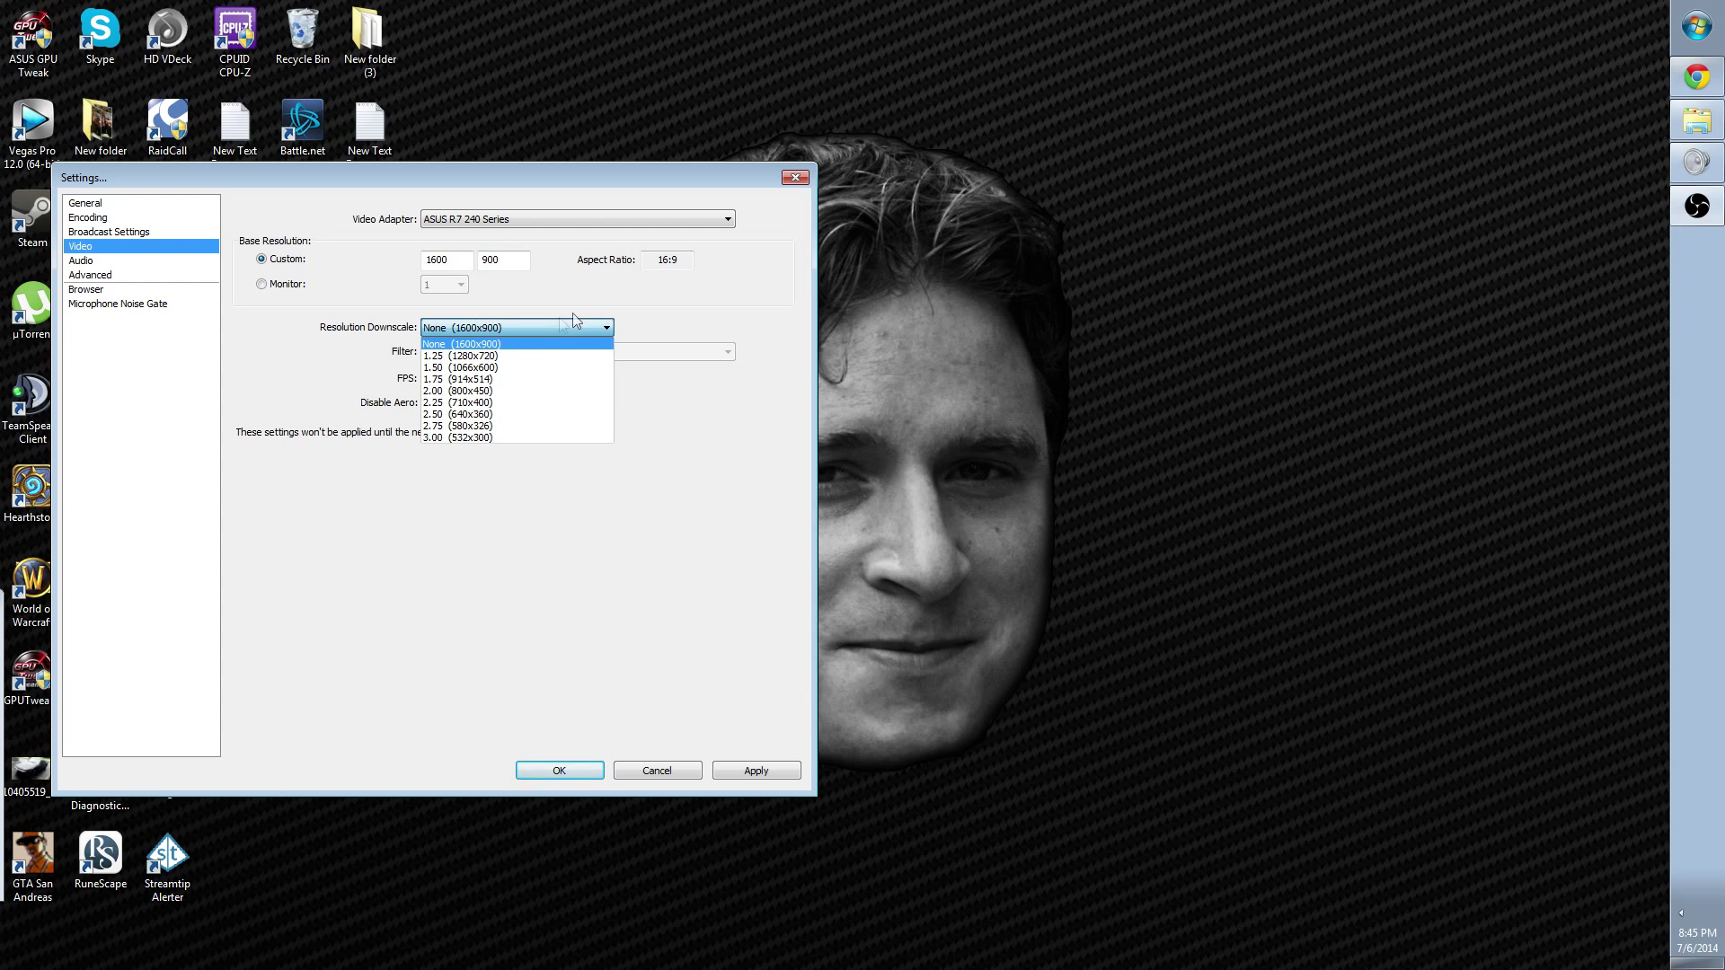
left_click(485, 356)
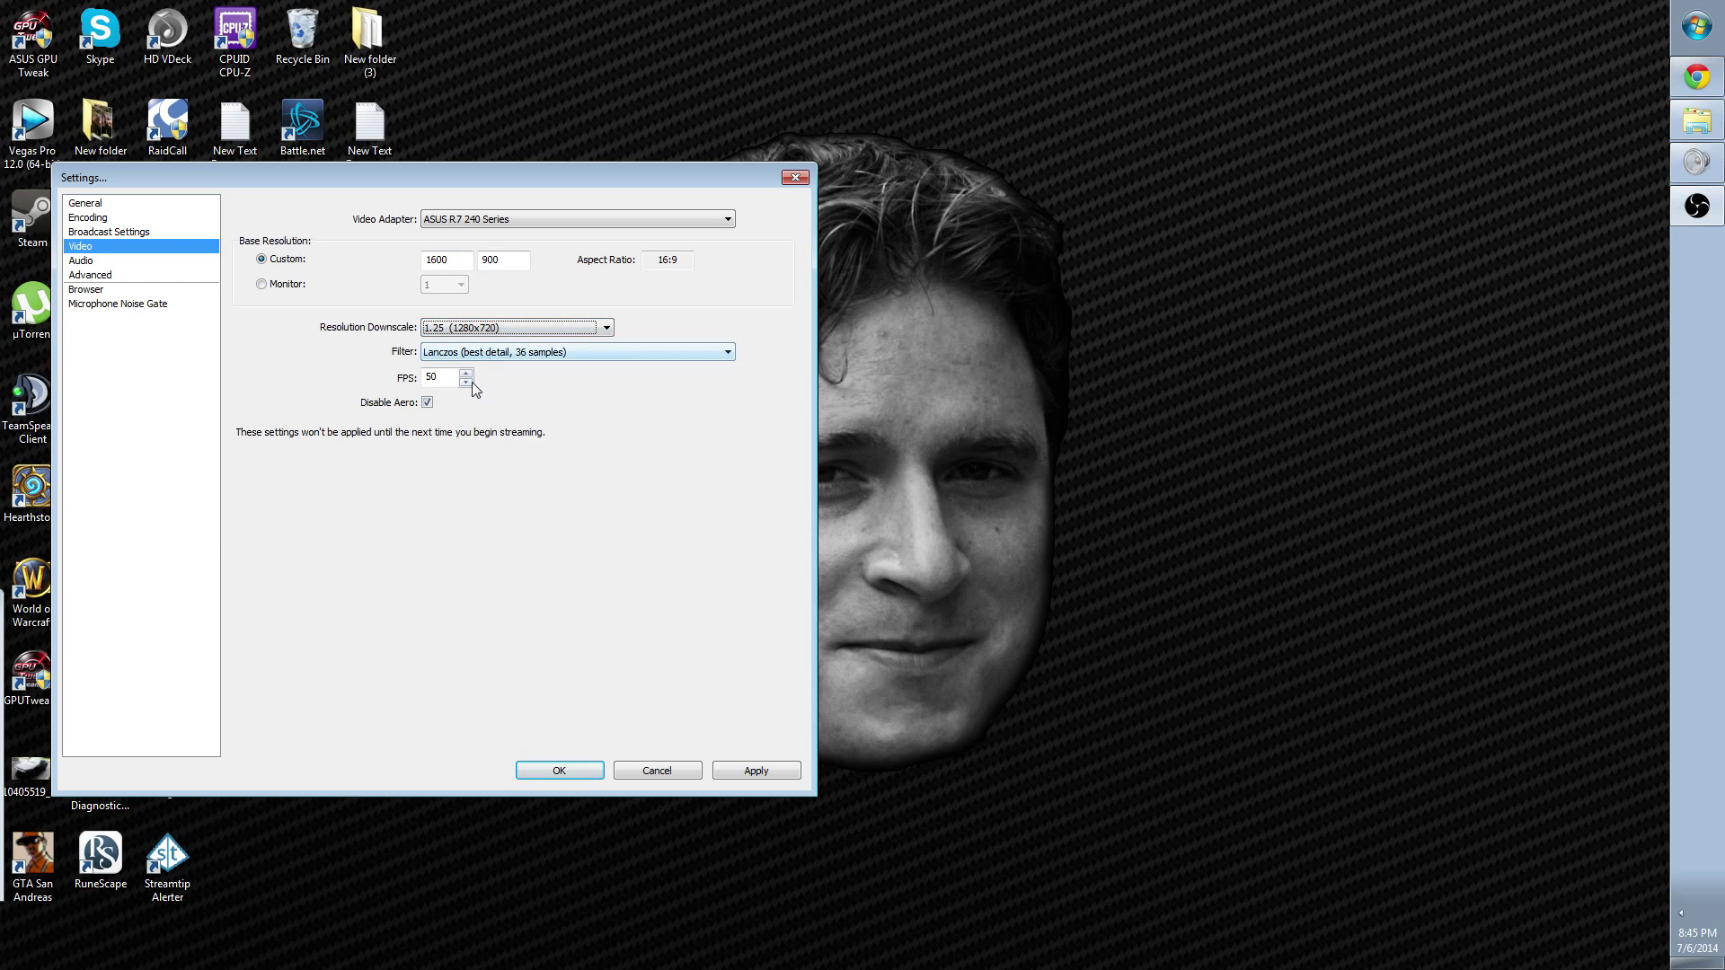
left_click(545, 357)
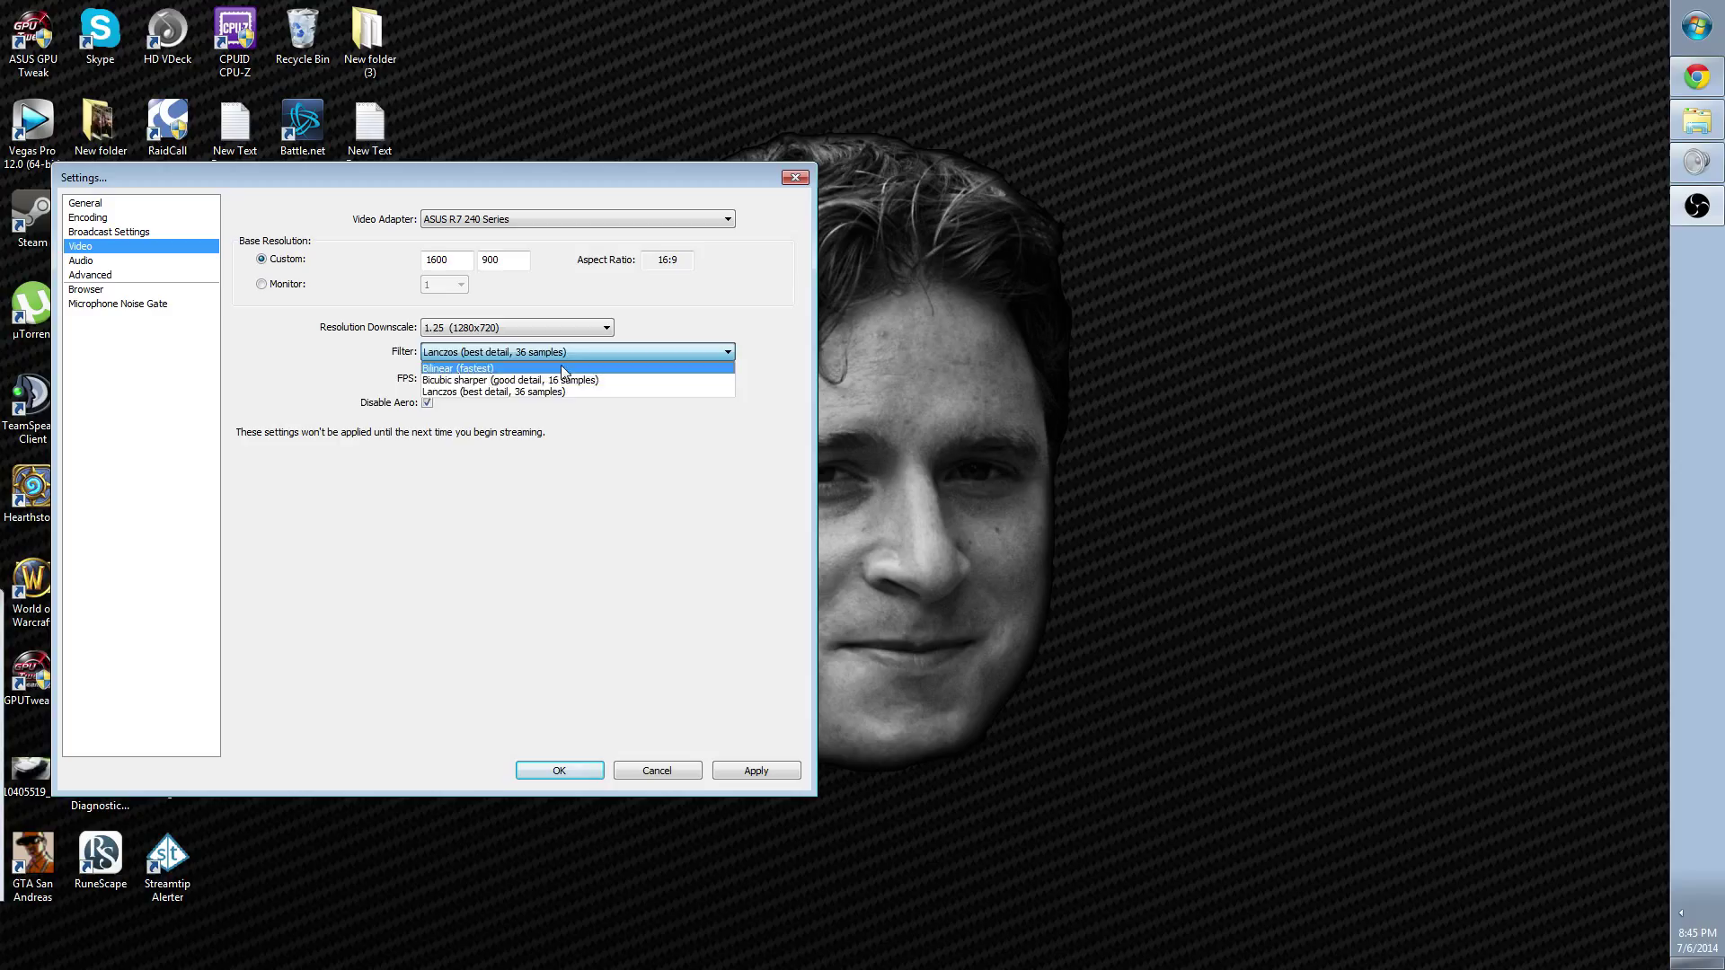
left_click(542, 519)
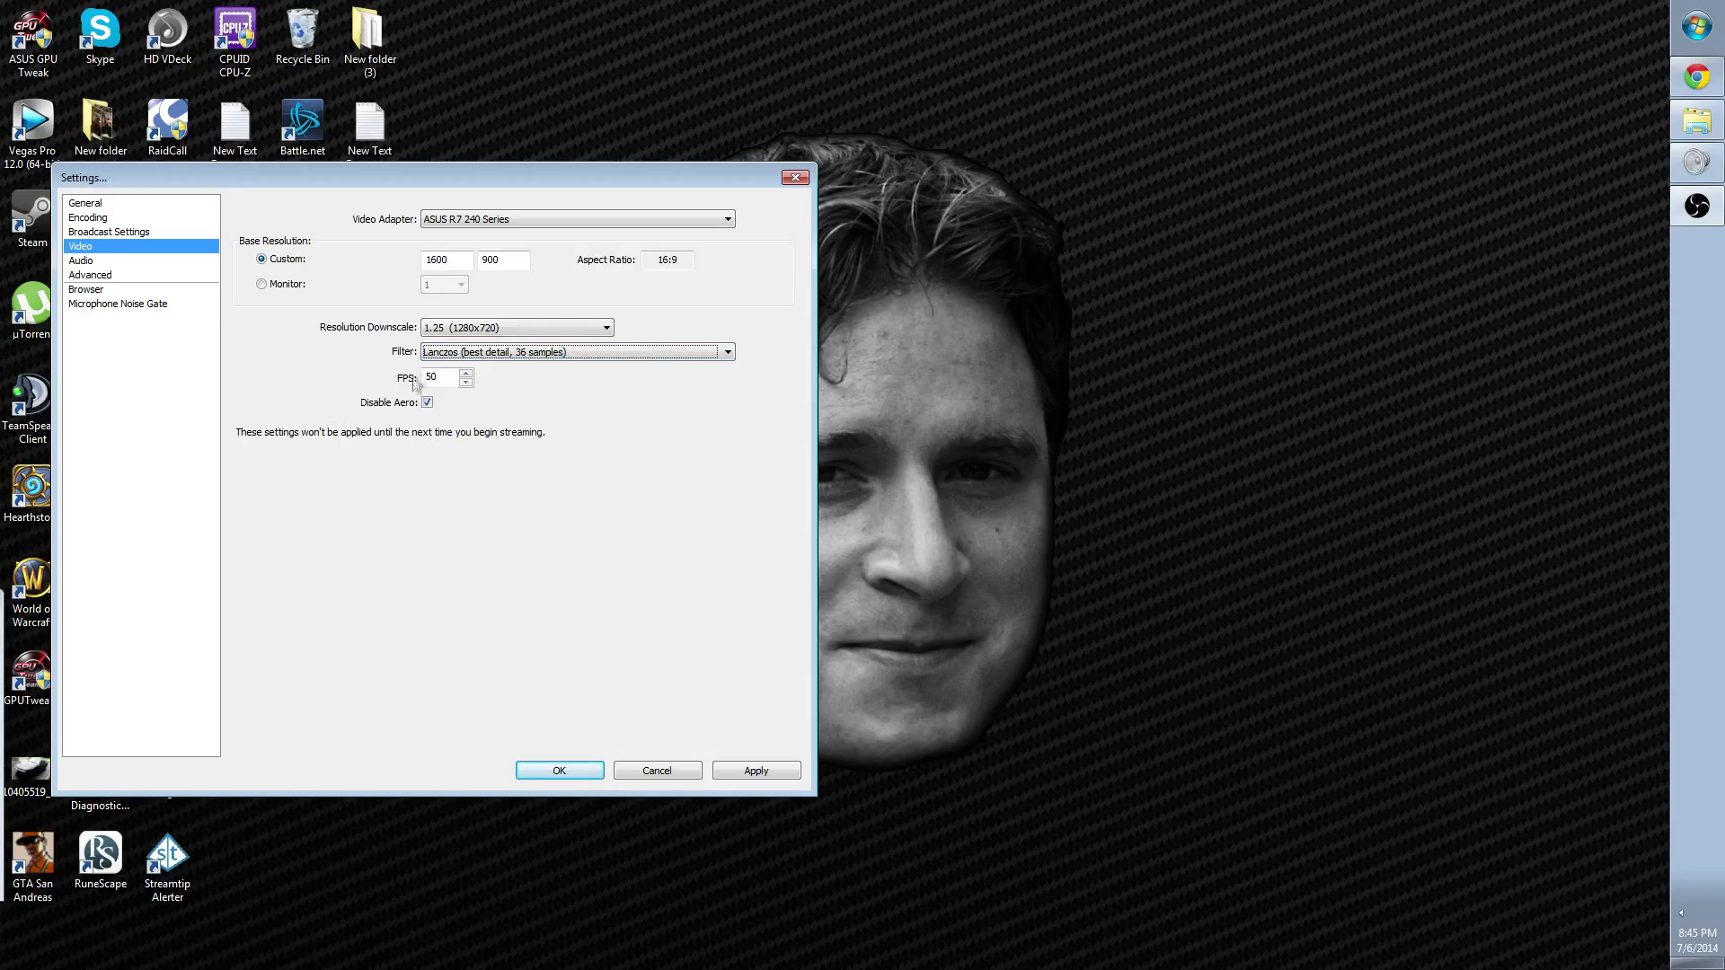
Step: Leave the frame rate at 50 FPS in the FPS box
left_click(453, 376)
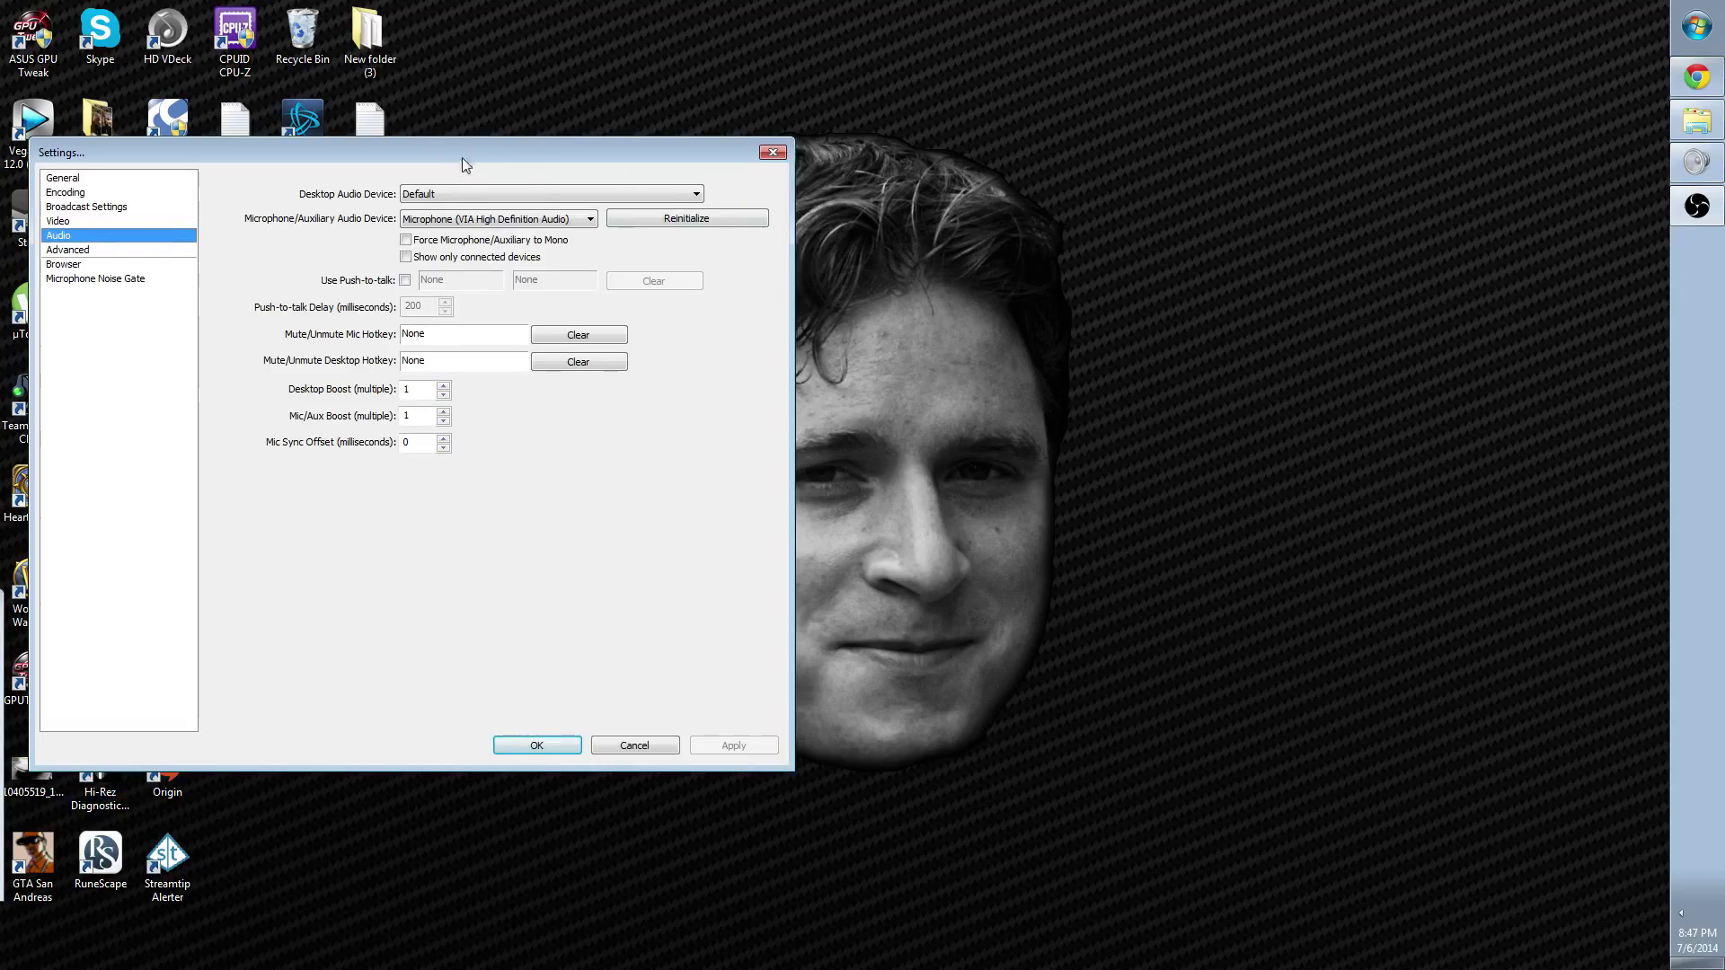
Step: Keep the VIA High Definition Audio microphone and move to the Advanced page
left_click(558, 224)
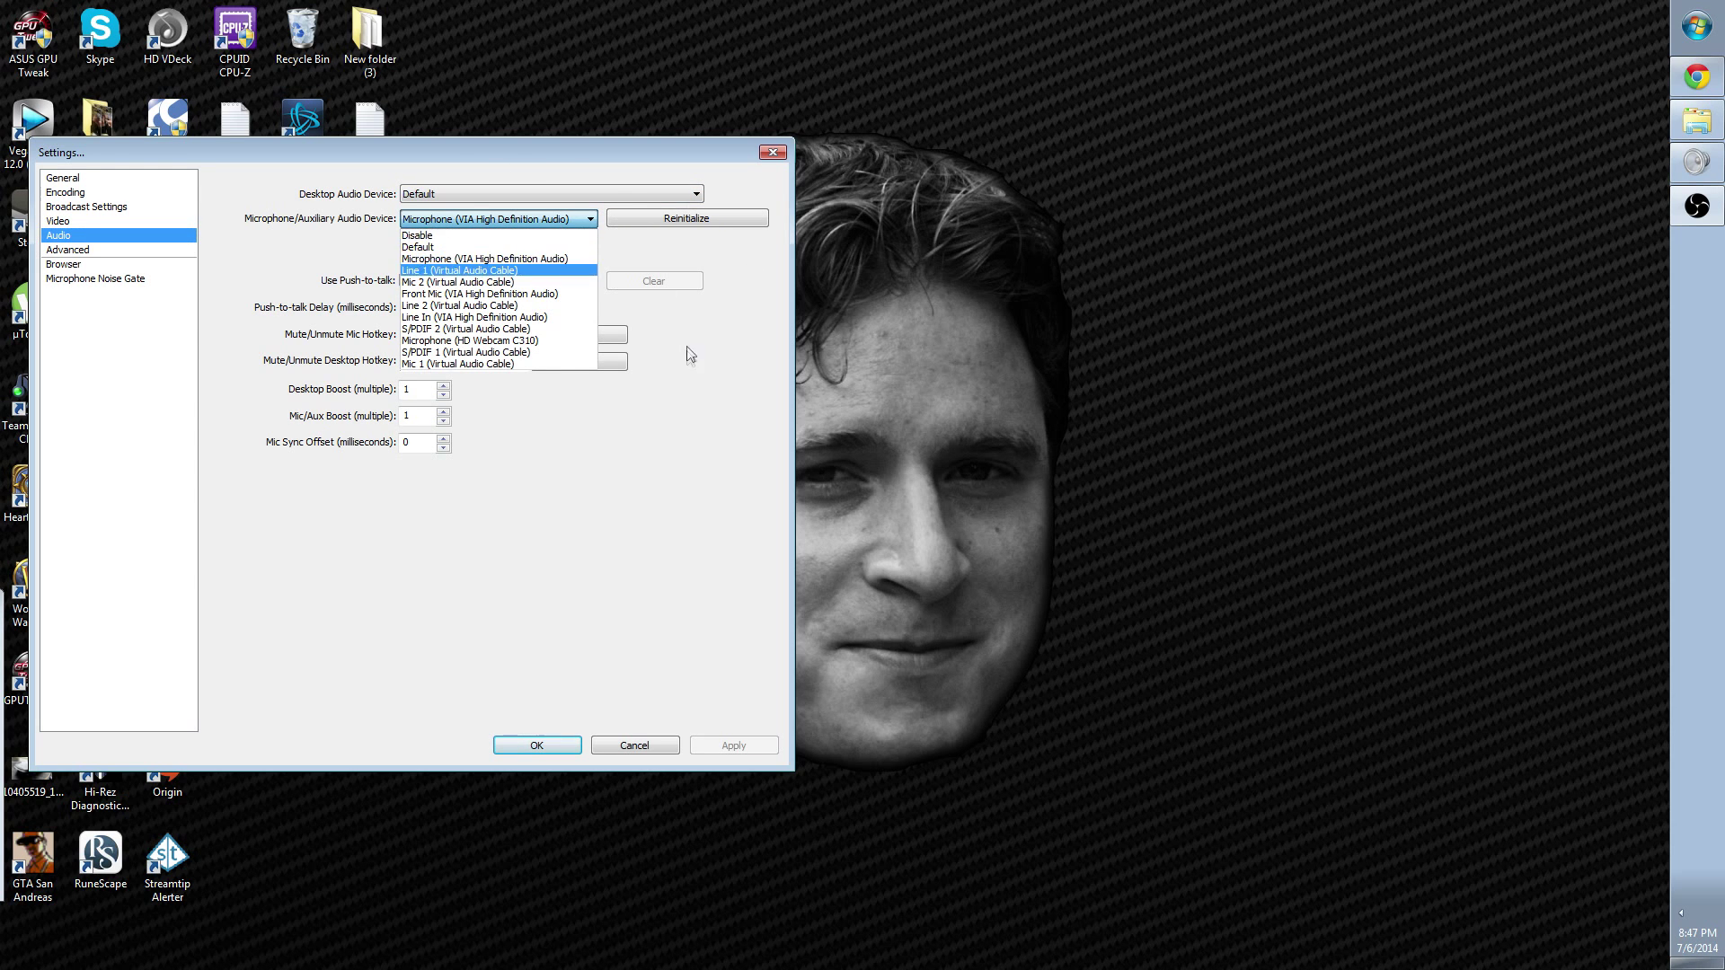
left_click(710, 359)
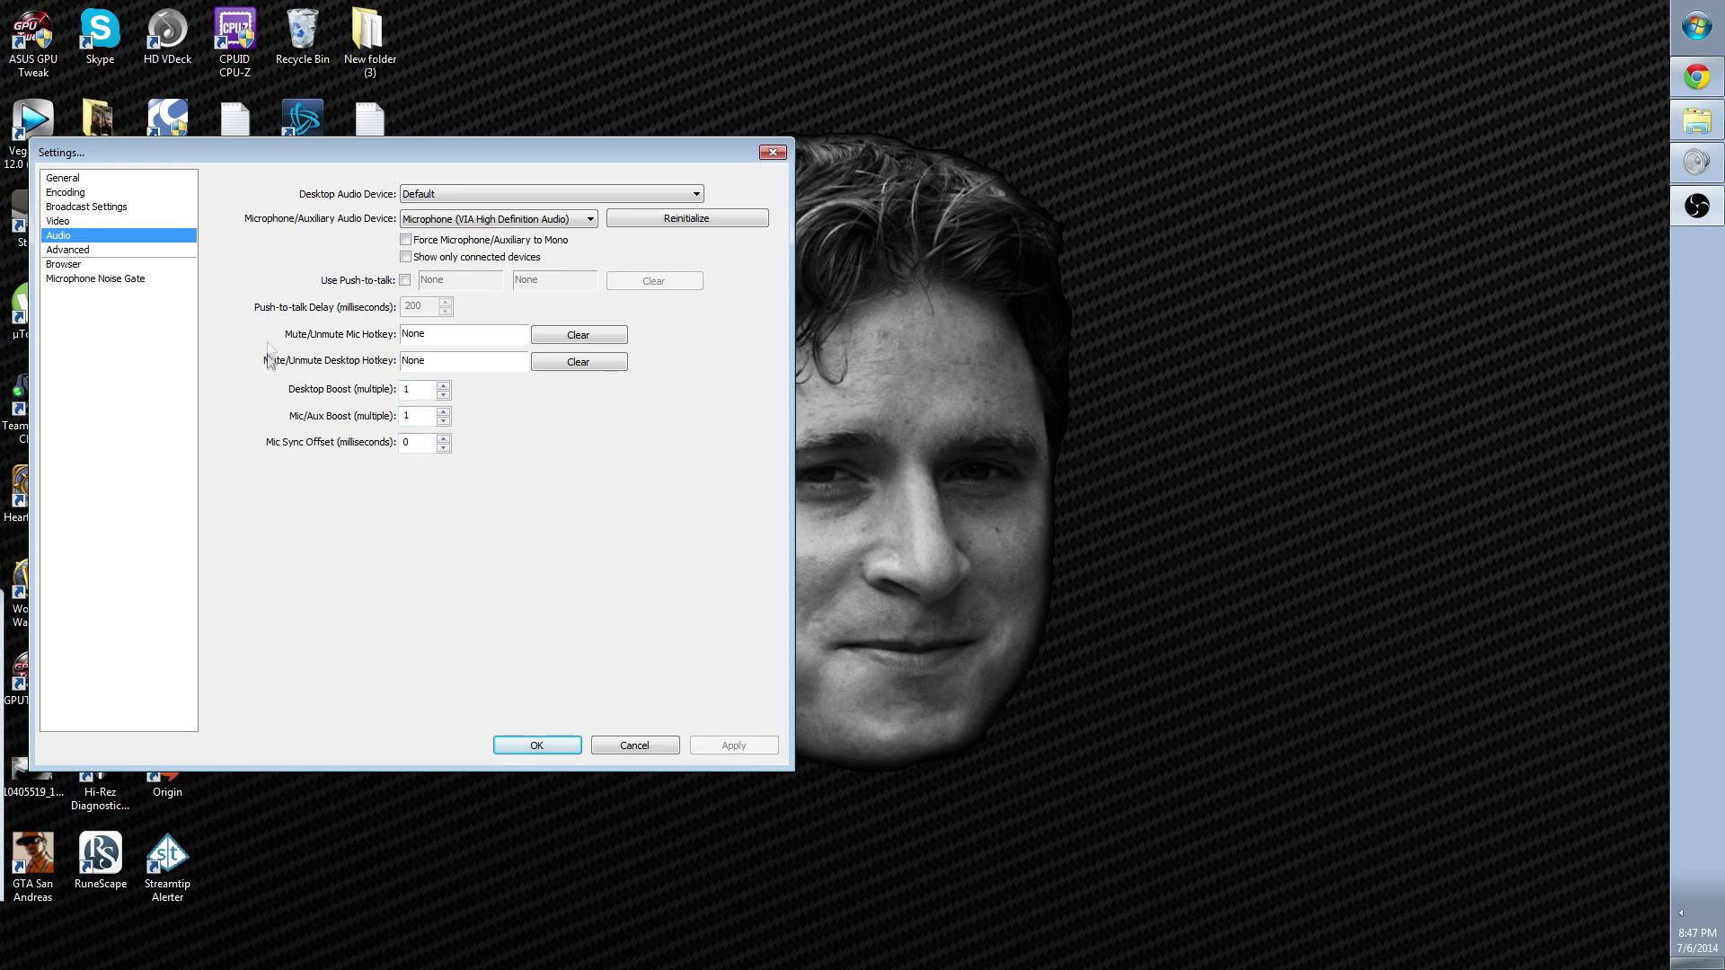
key("Down")
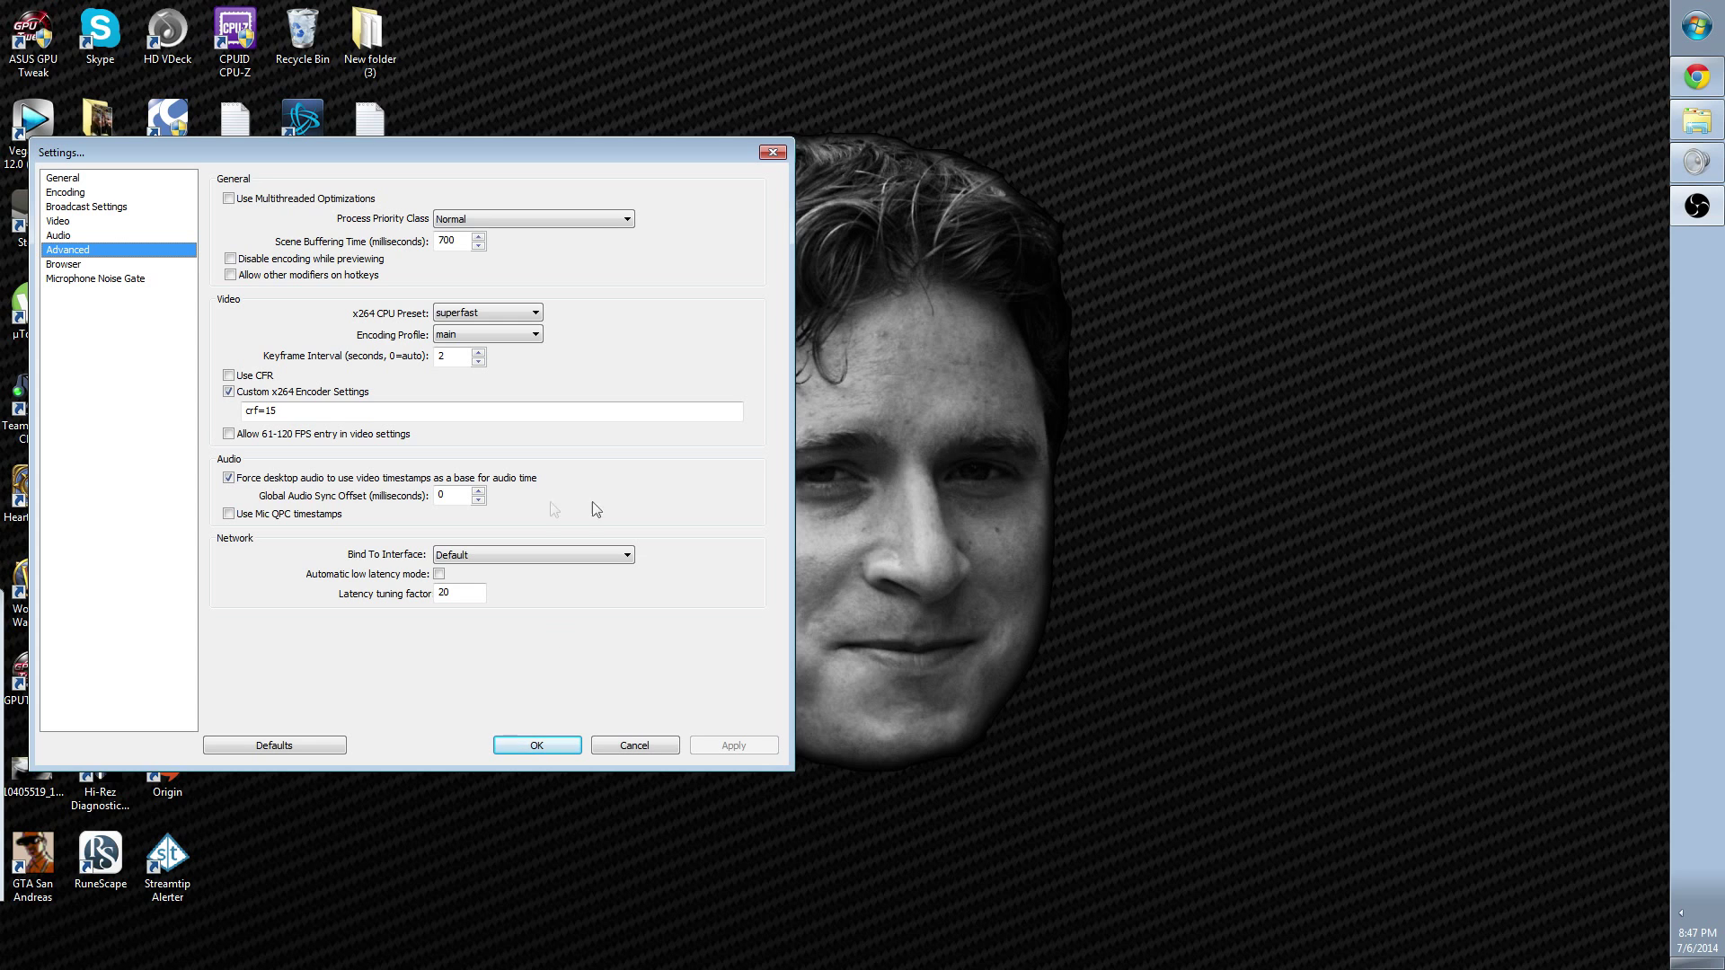
Step: Keep the x264 preset at superfast by declining the slower-preset warning, and disable the crf=15 custom settings
left_click(468, 314)
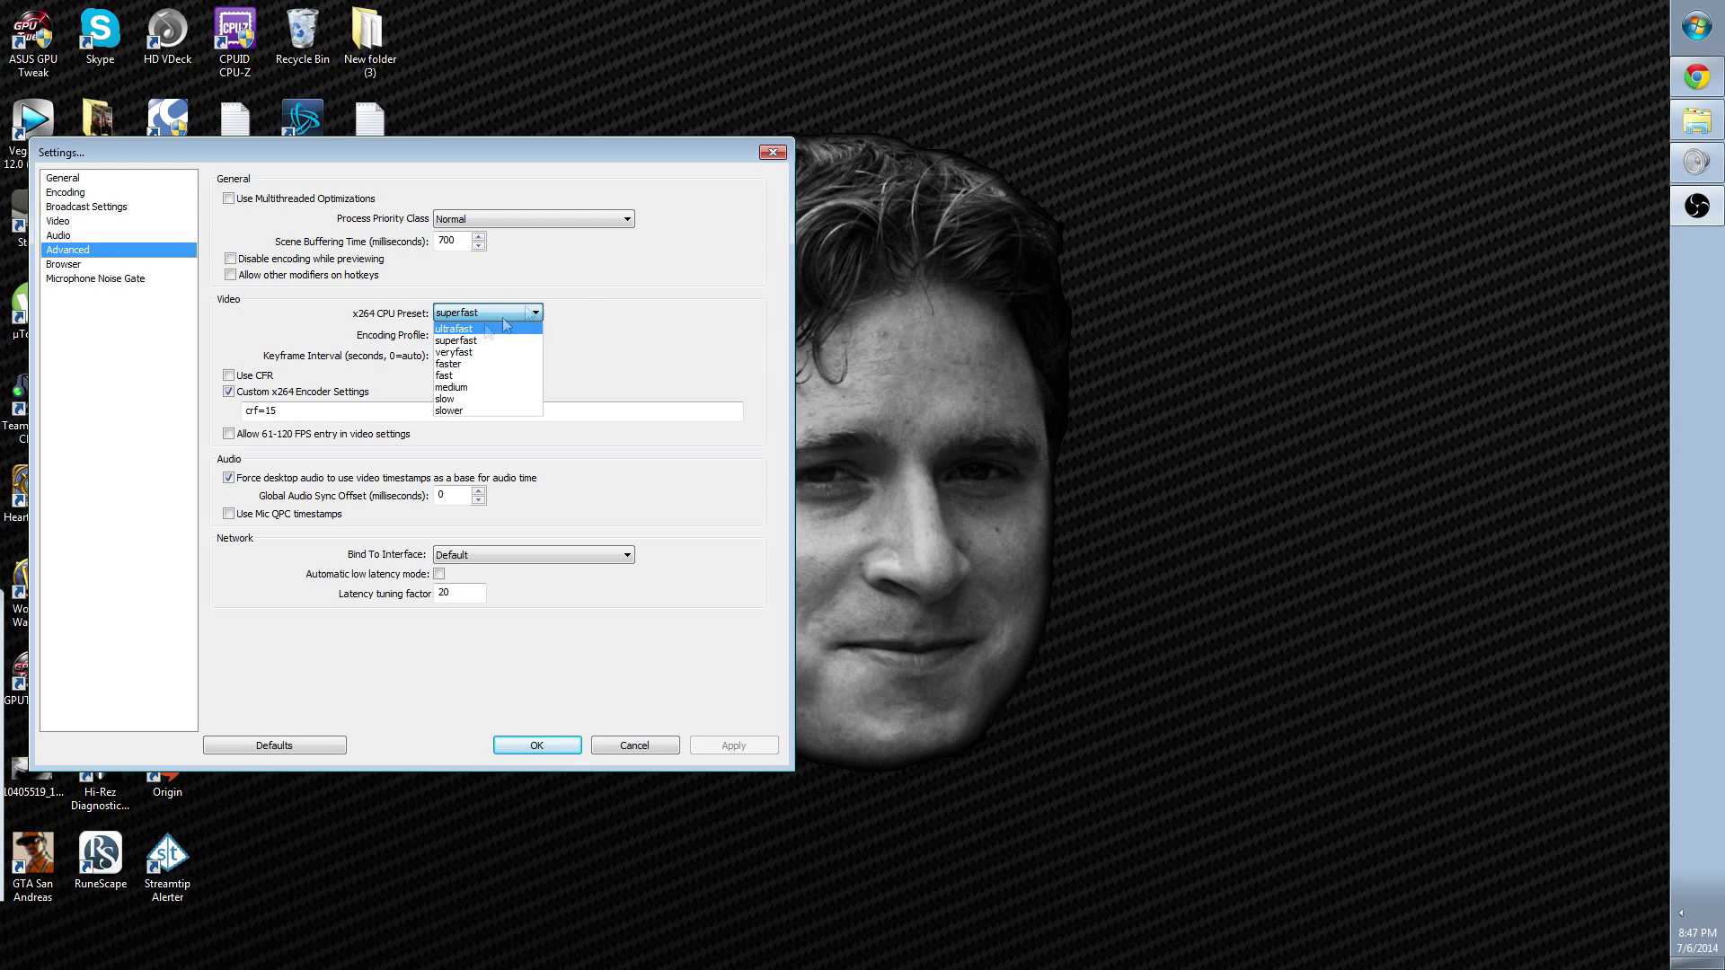
left_click(602, 325)
left_click(535, 313)
left_click(635, 349)
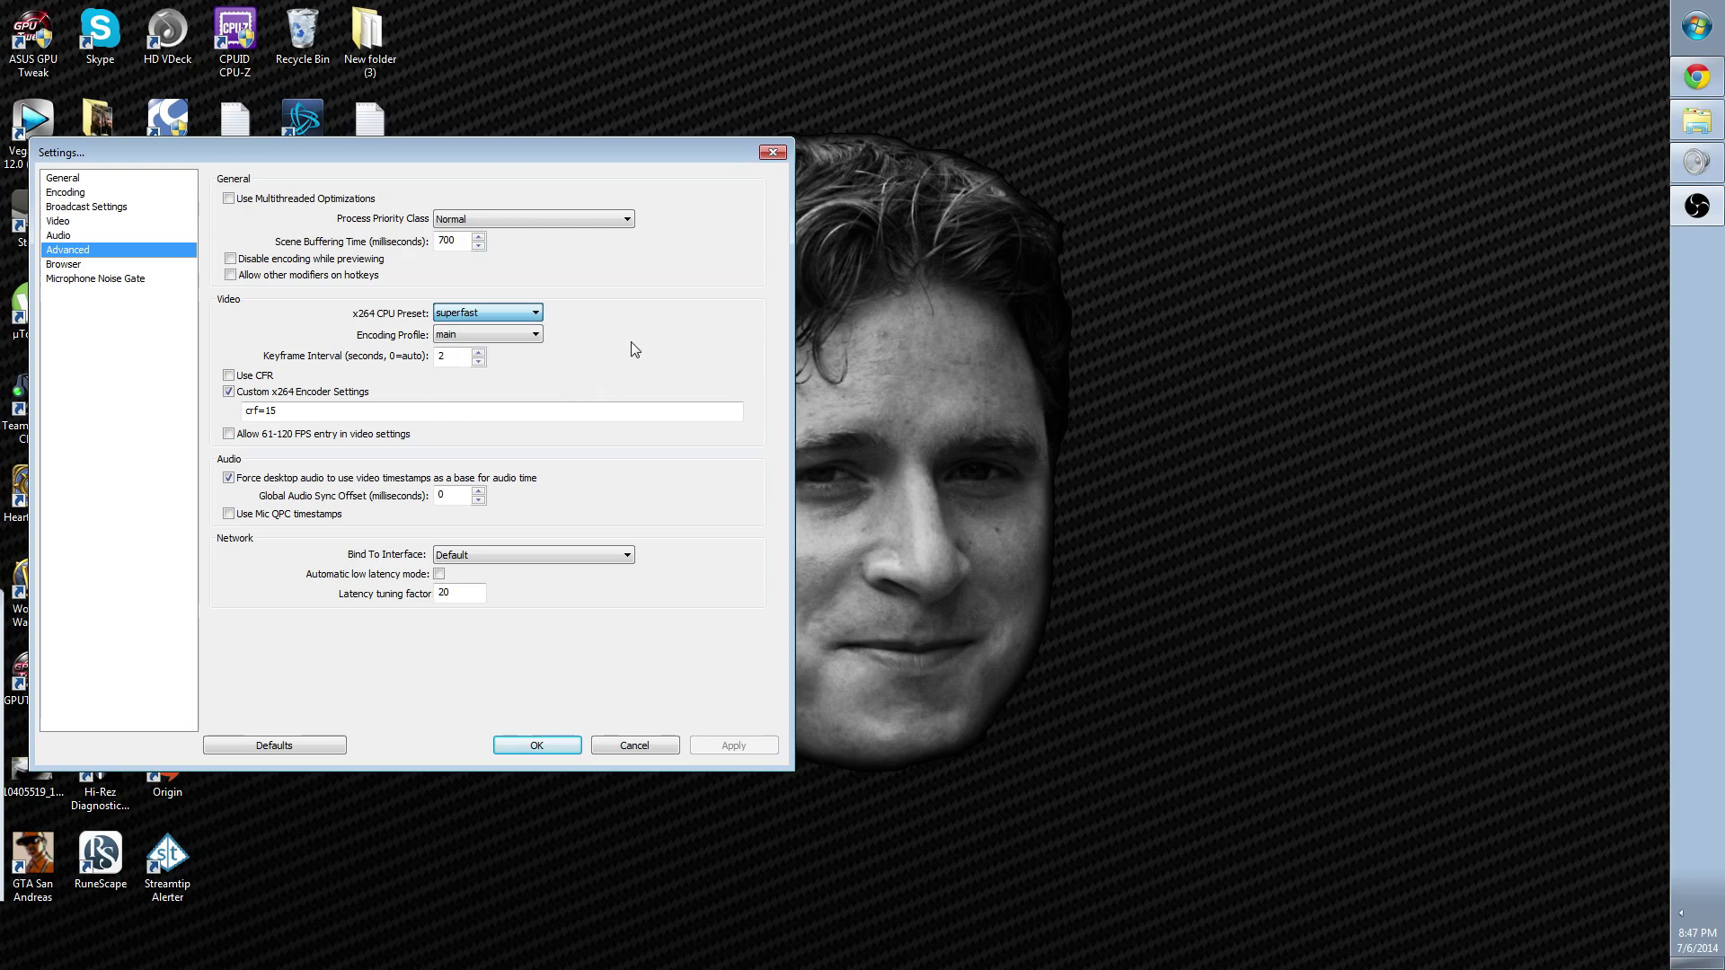
left_click(486, 317)
left_click(499, 289)
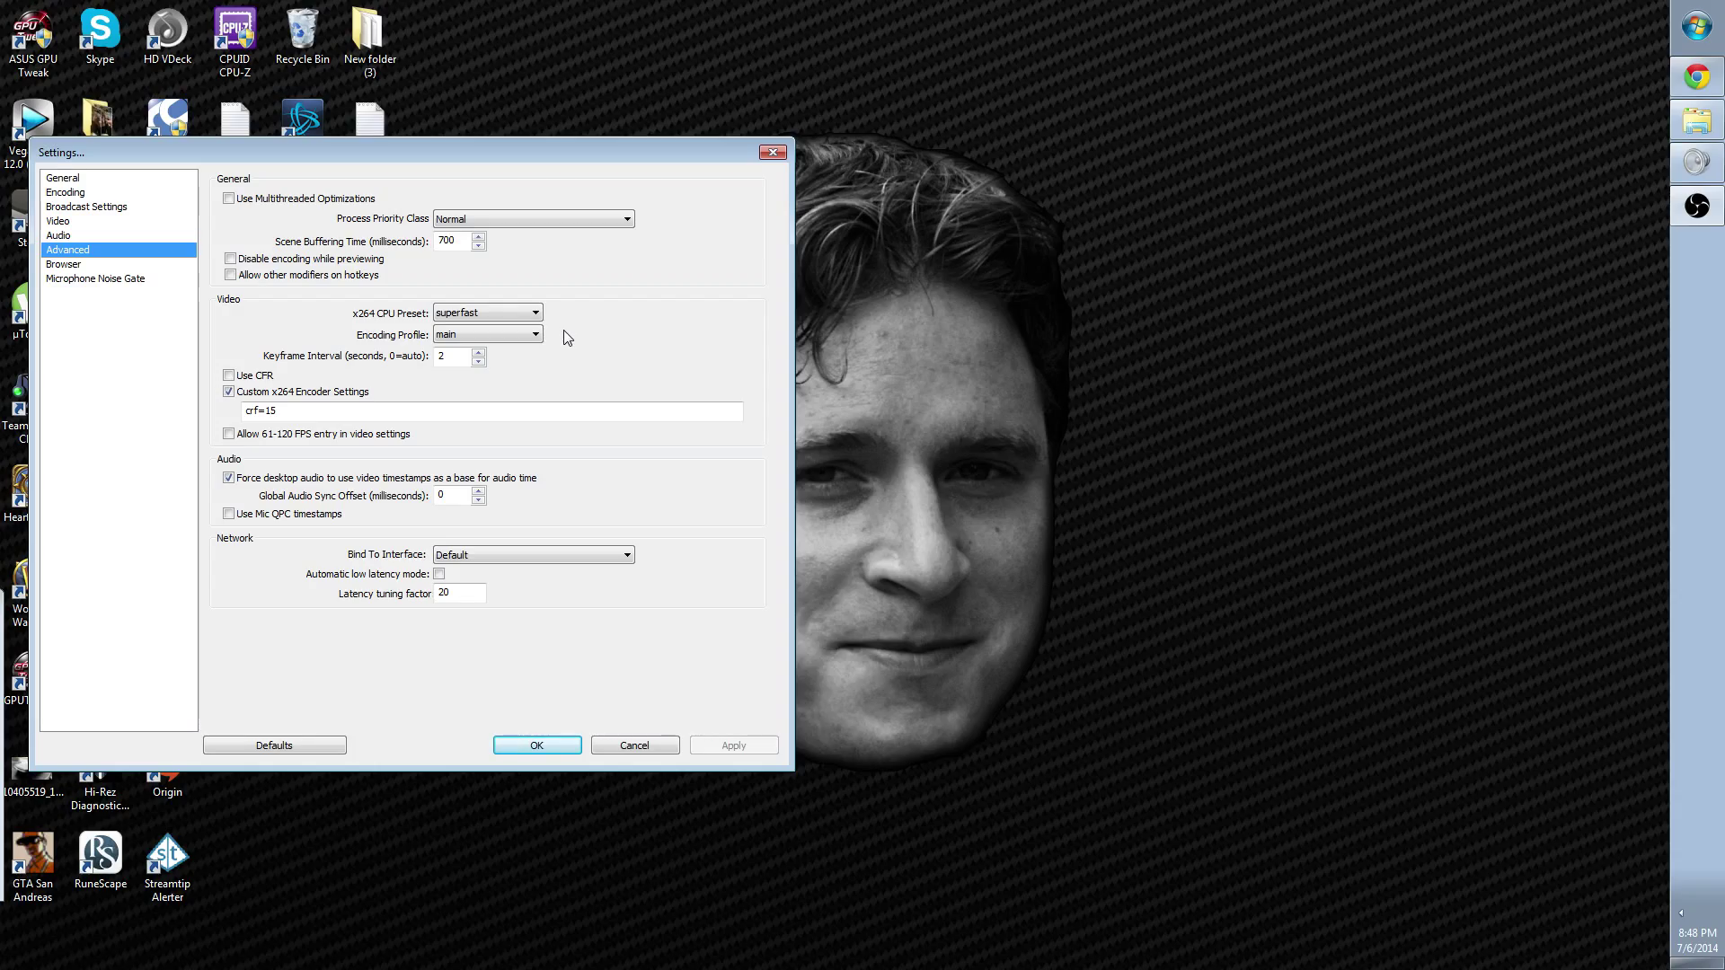
left_click(494, 316)
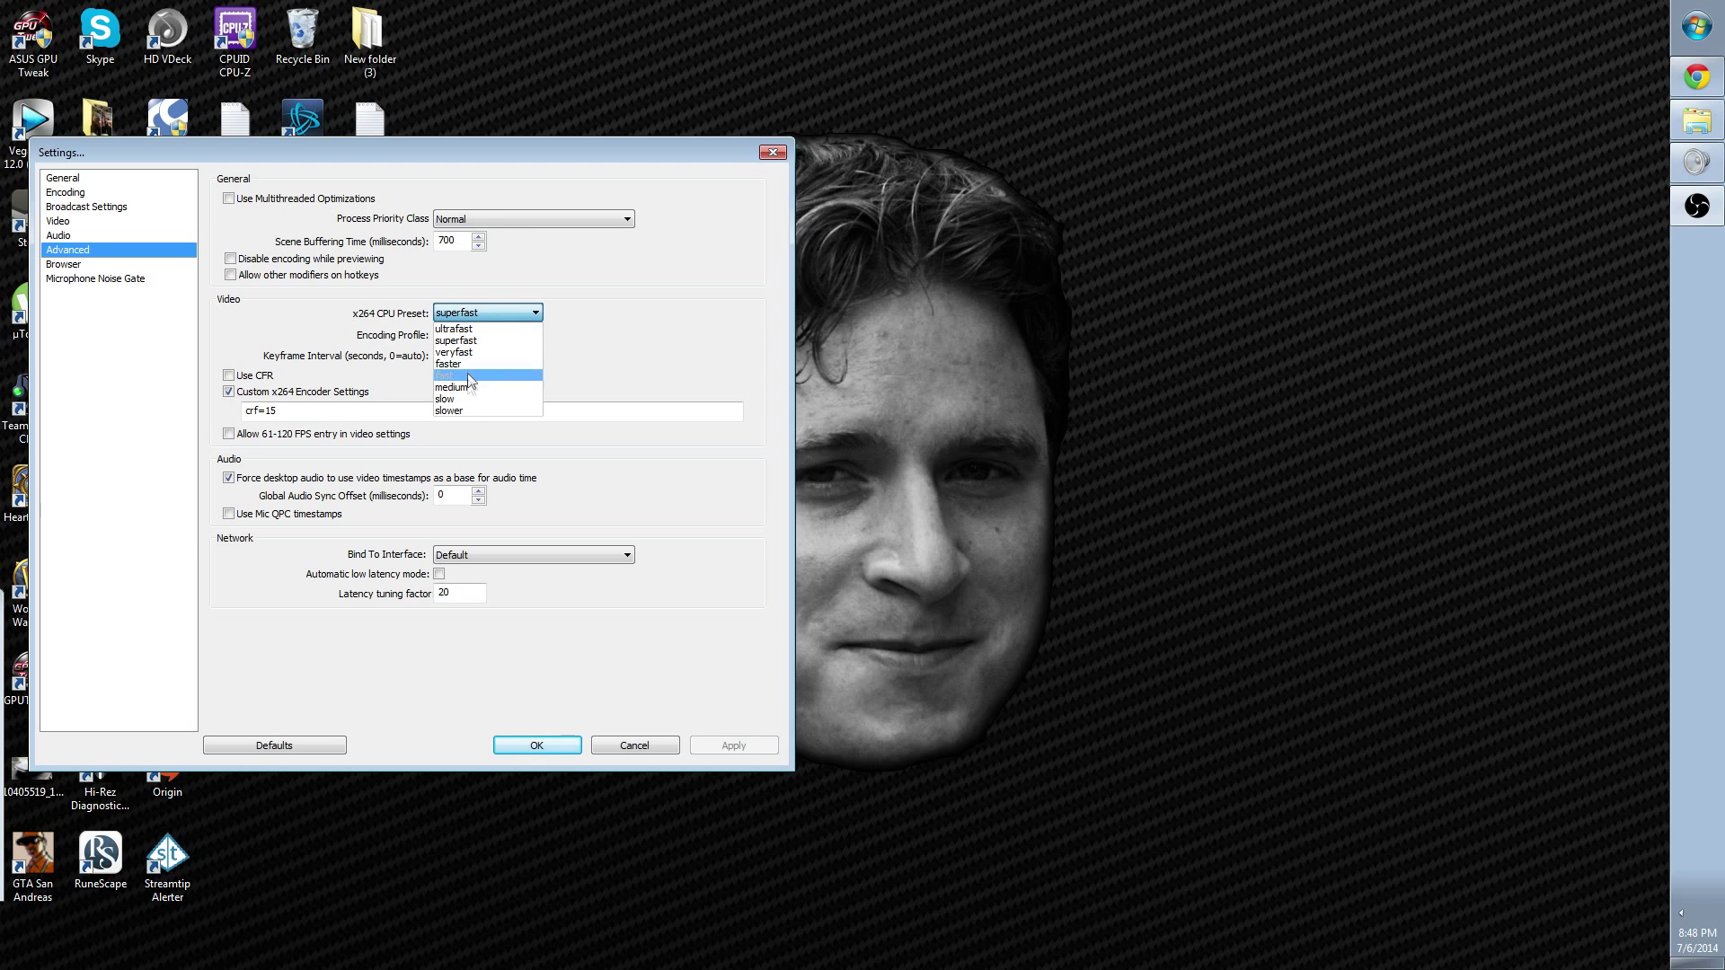
left_click(462, 406)
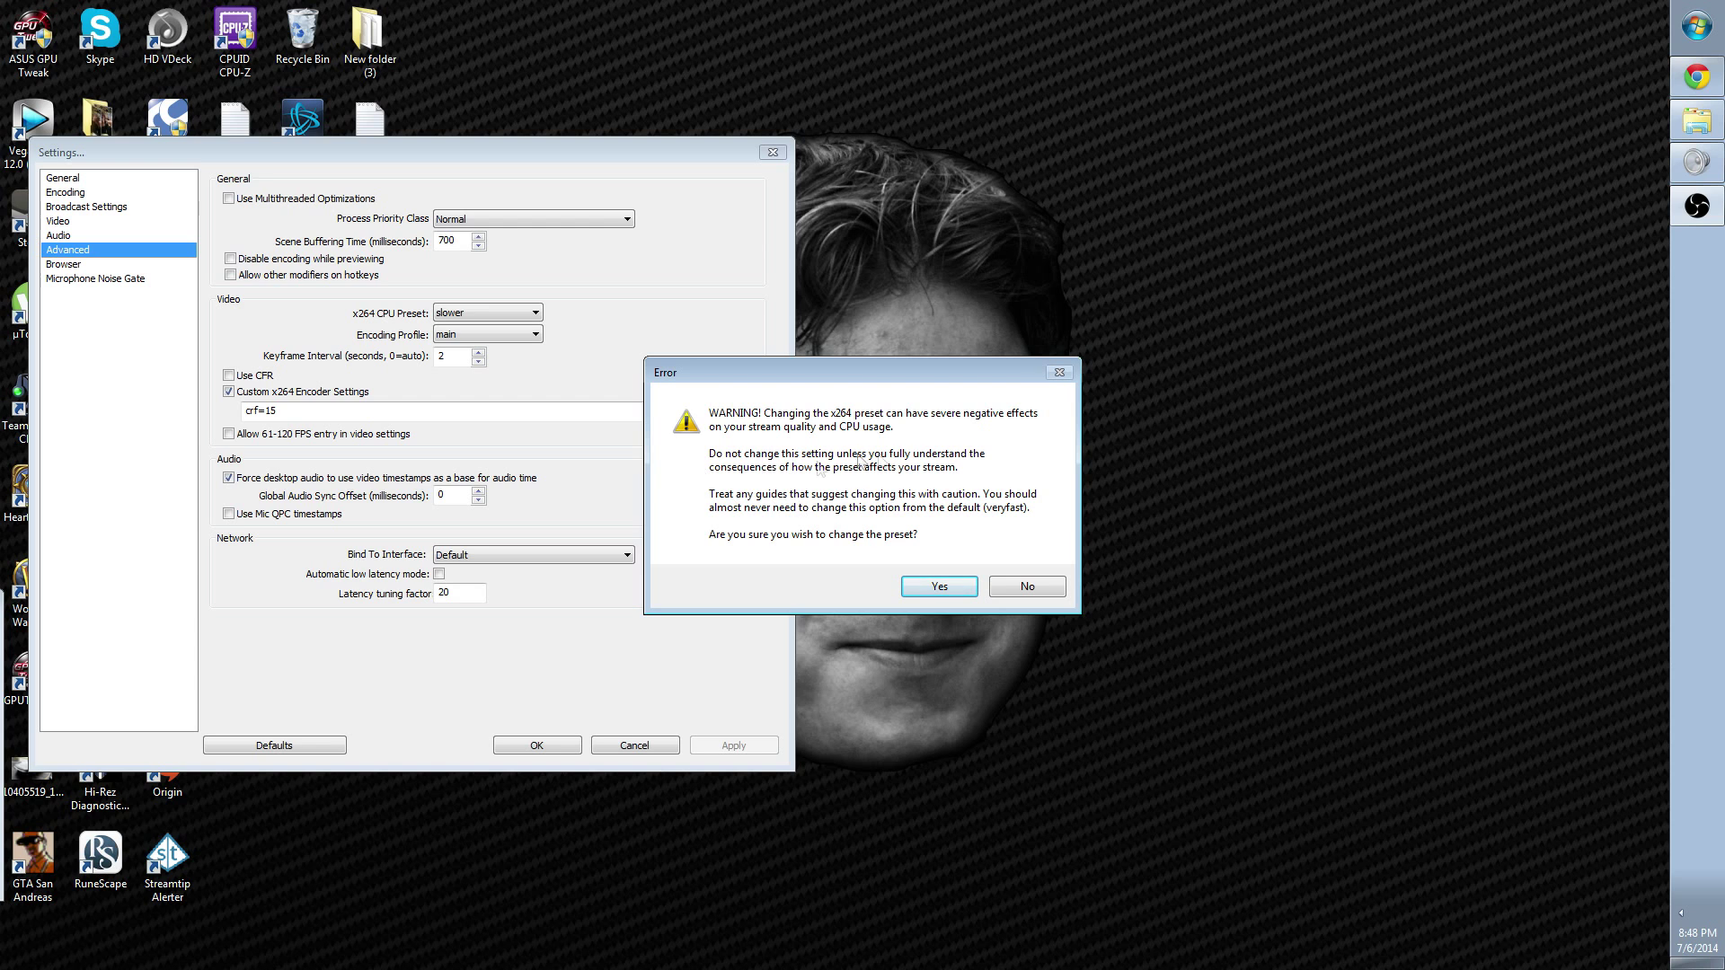
left_click(1027, 589)
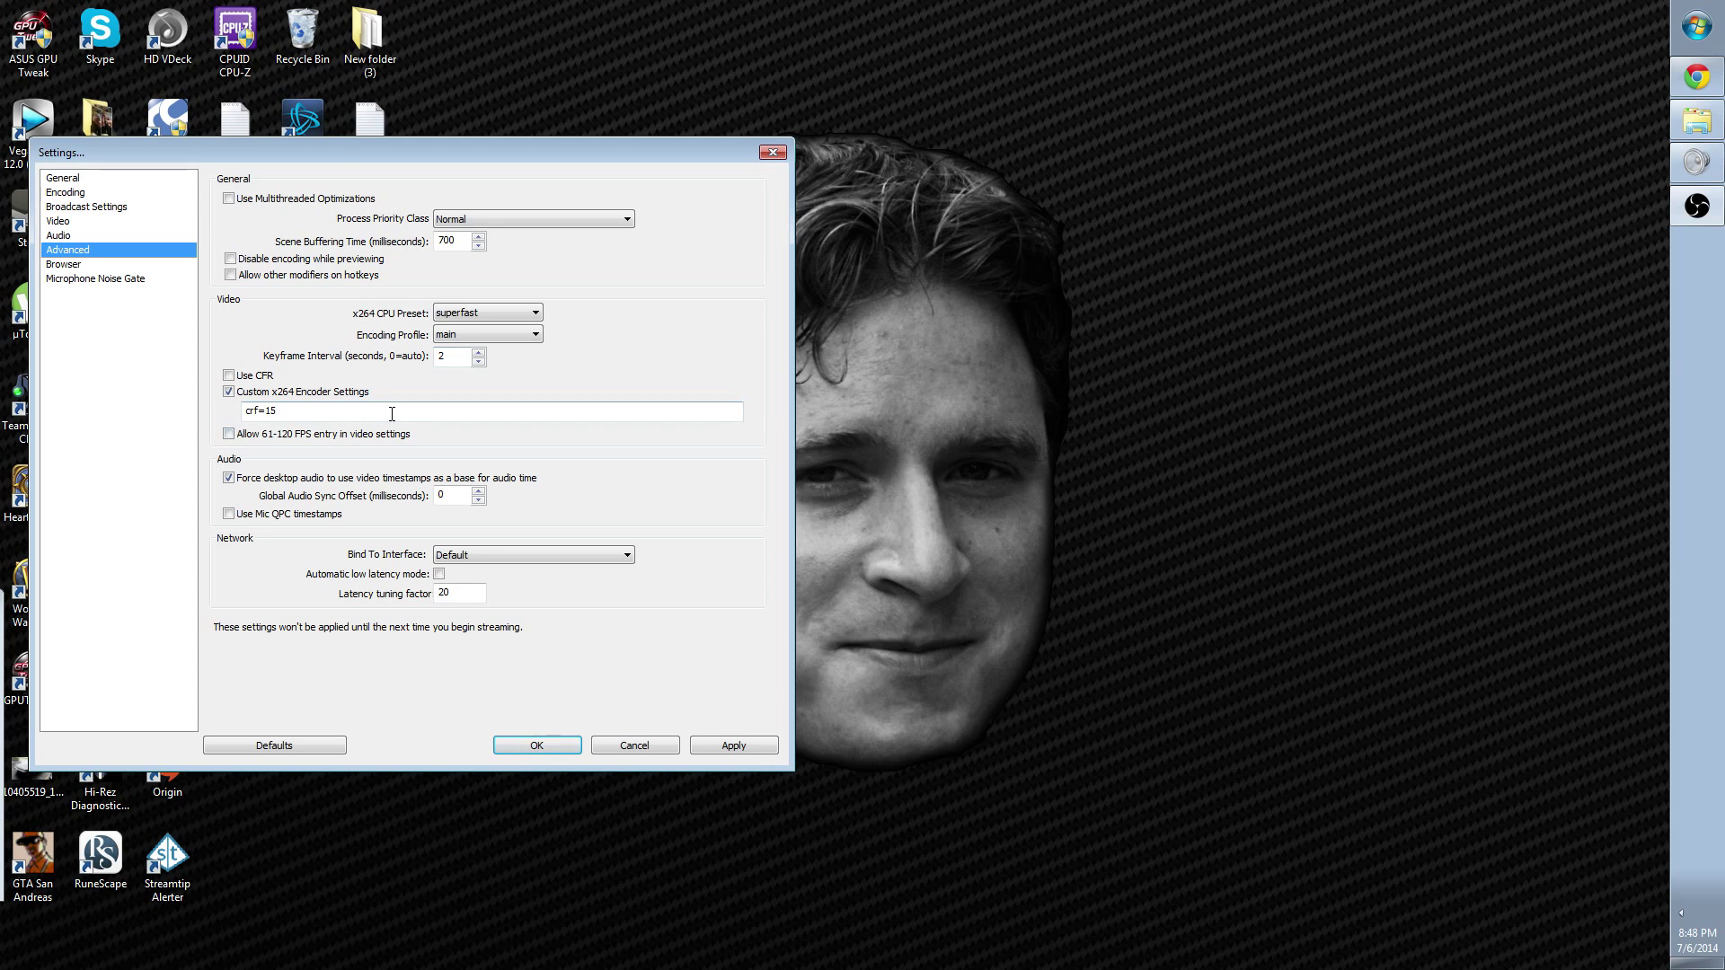
left_click_drag(285, 411, 231, 400)
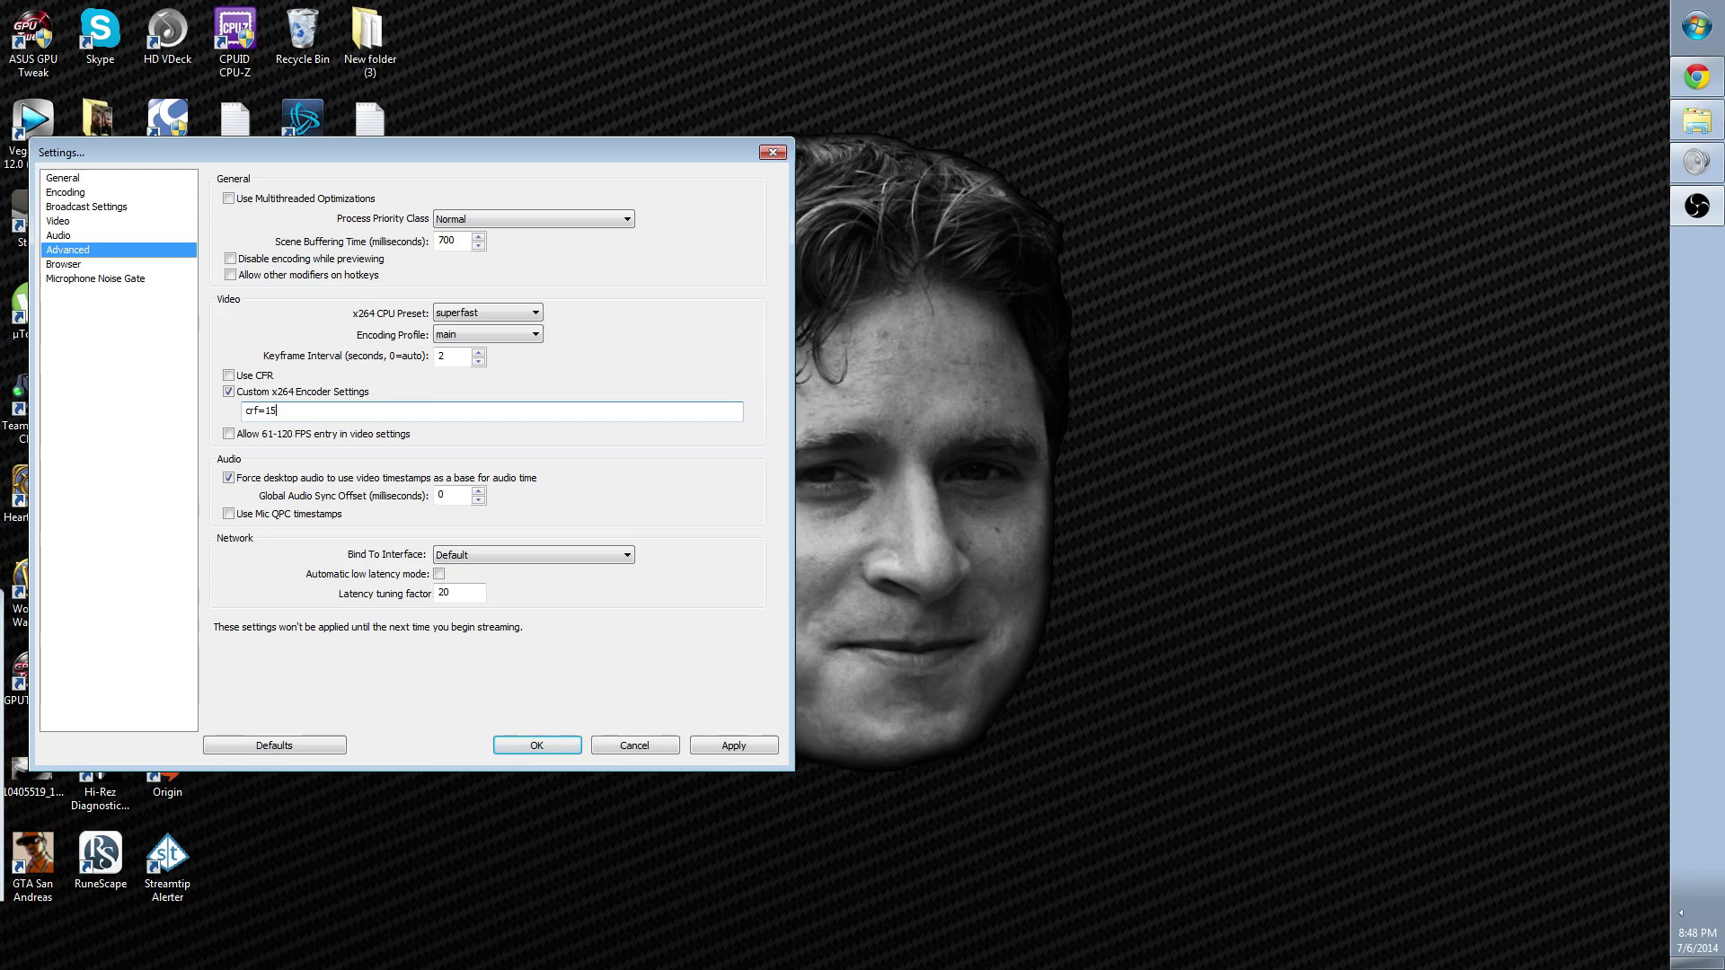
left_click(229, 393)
Step: Open Microphone Noise Gate and check the Hold 200 and Release 150 ms values
left_click(95, 278)
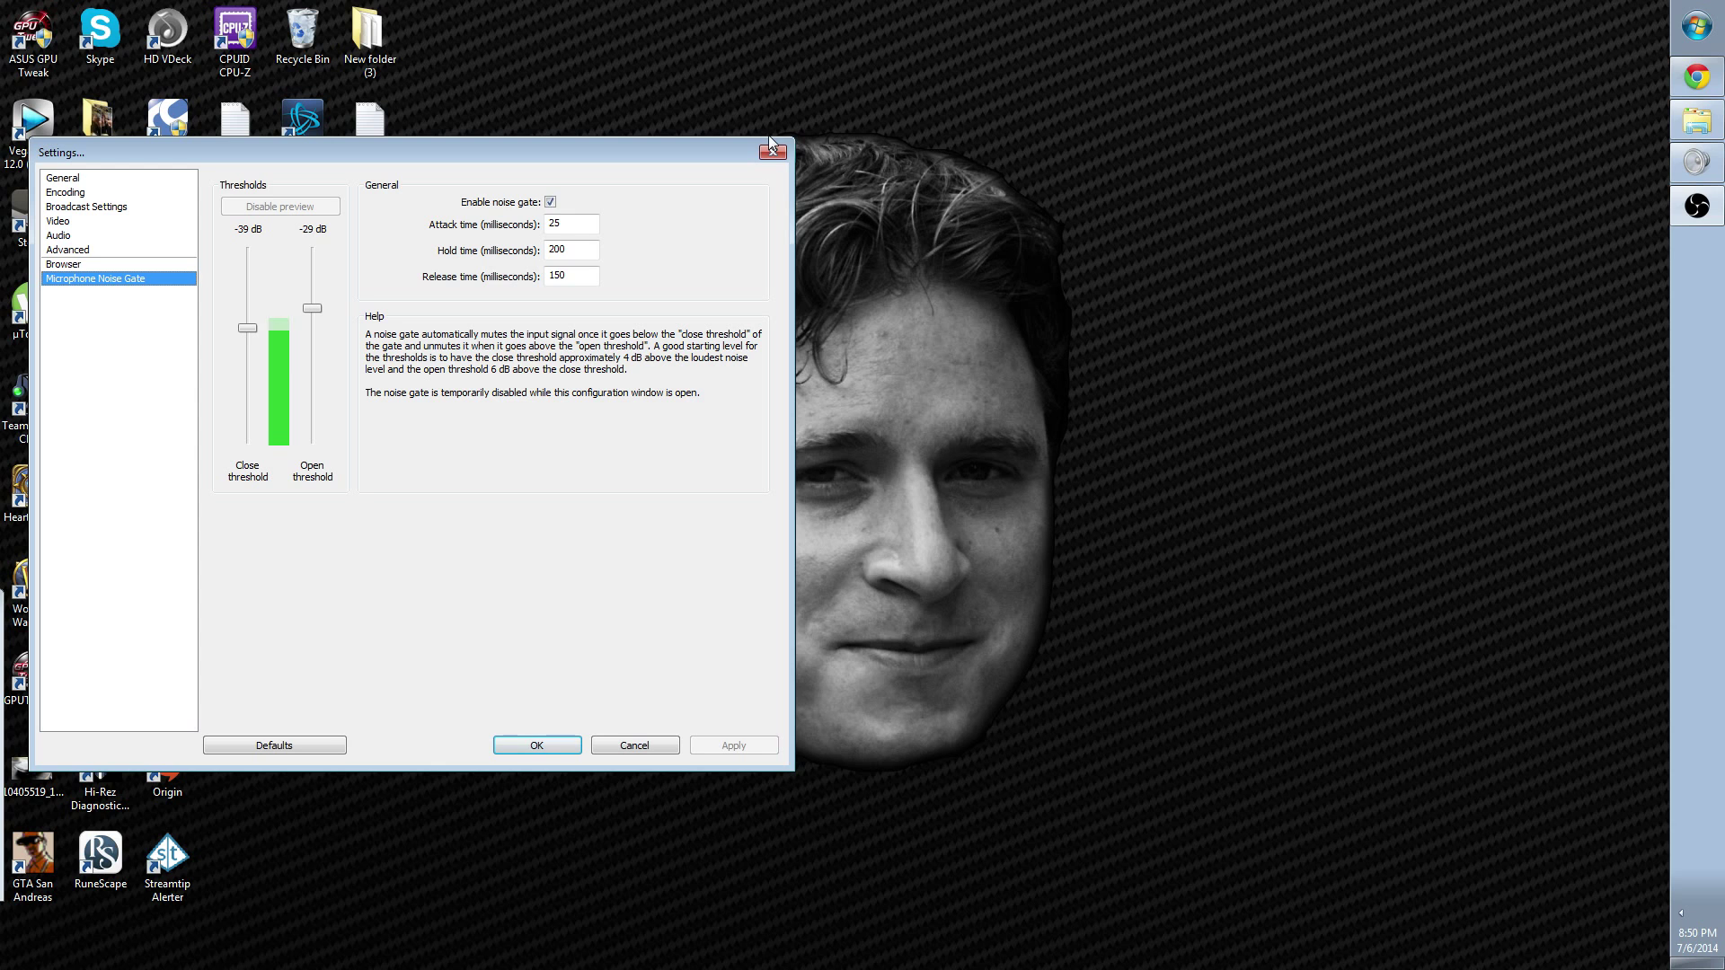
left_click(575, 251)
left_click(579, 273)
left_click(572, 276)
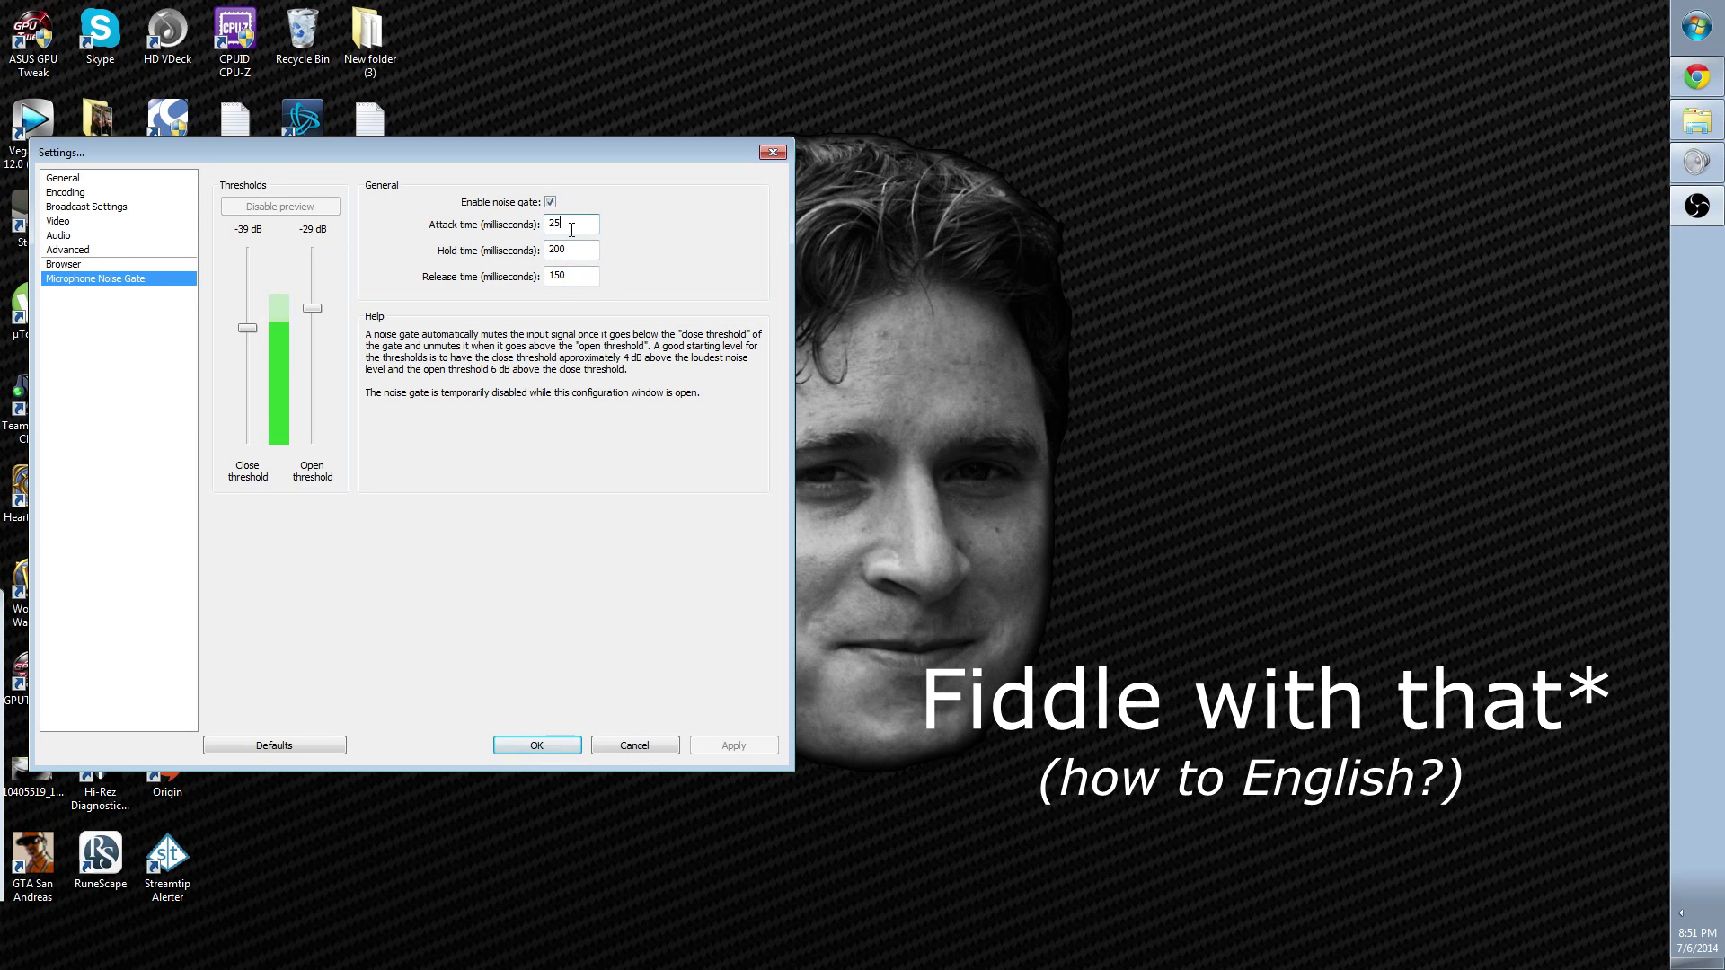
double_click(593, 277)
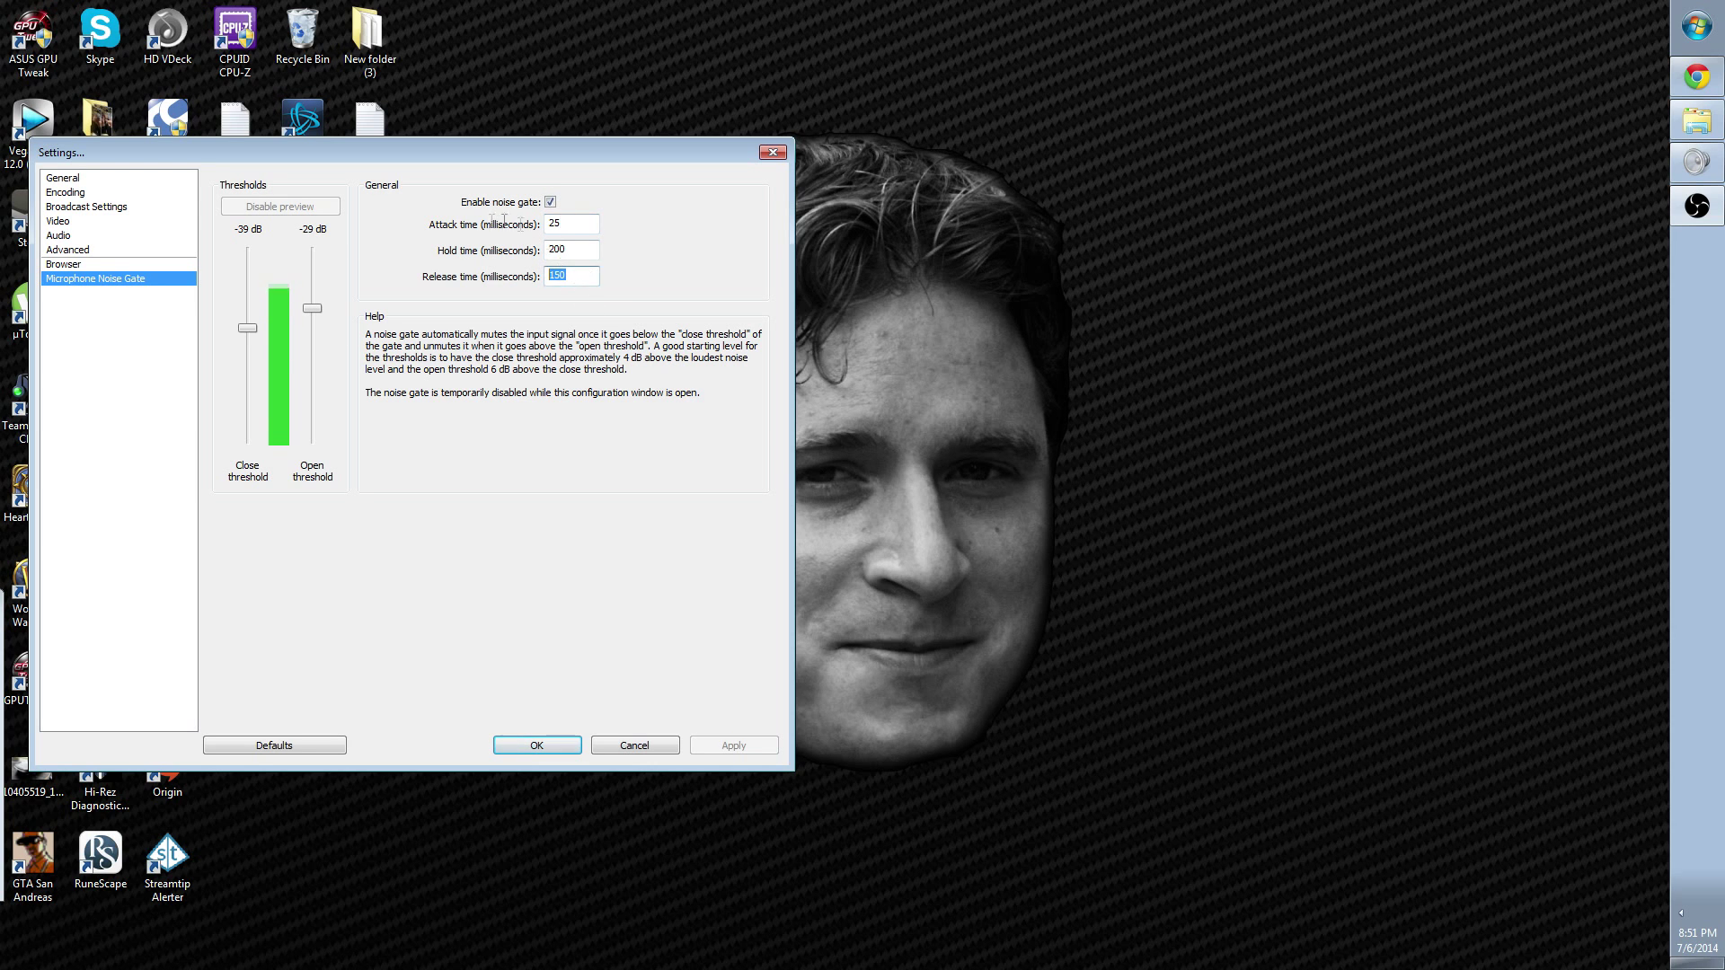
left_click(570, 253)
left_click(597, 278)
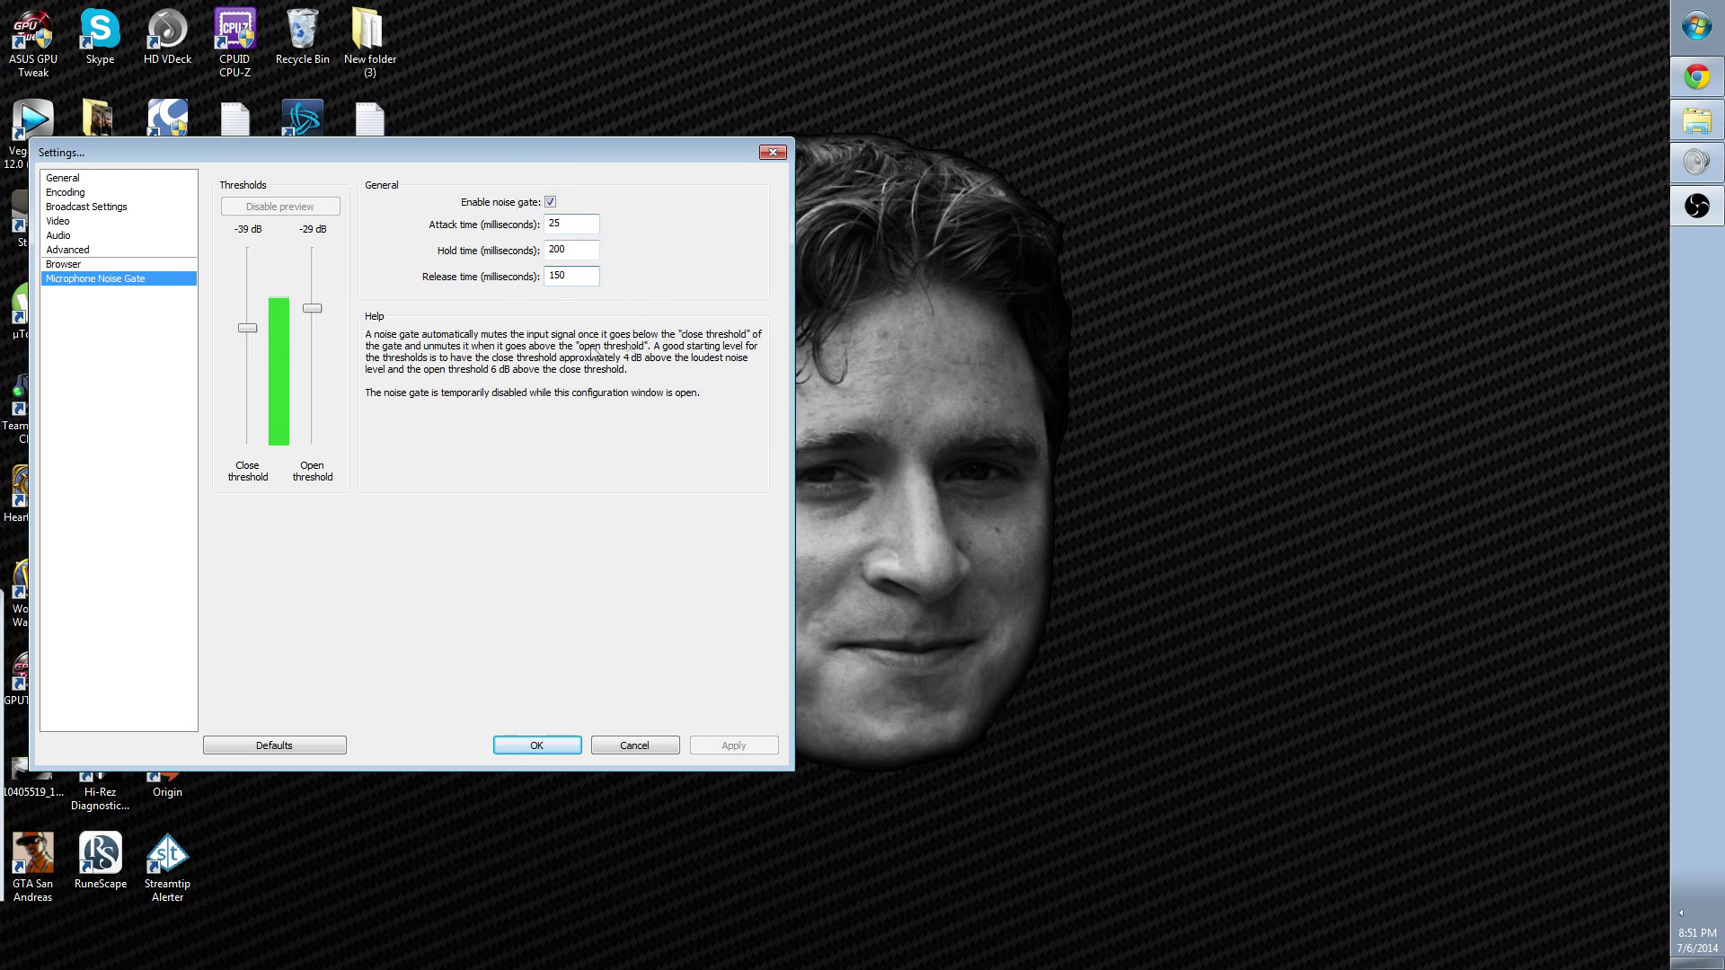
double_click(576, 251)
double_click(575, 224)
left_click(585, 278)
double_click(585, 277)
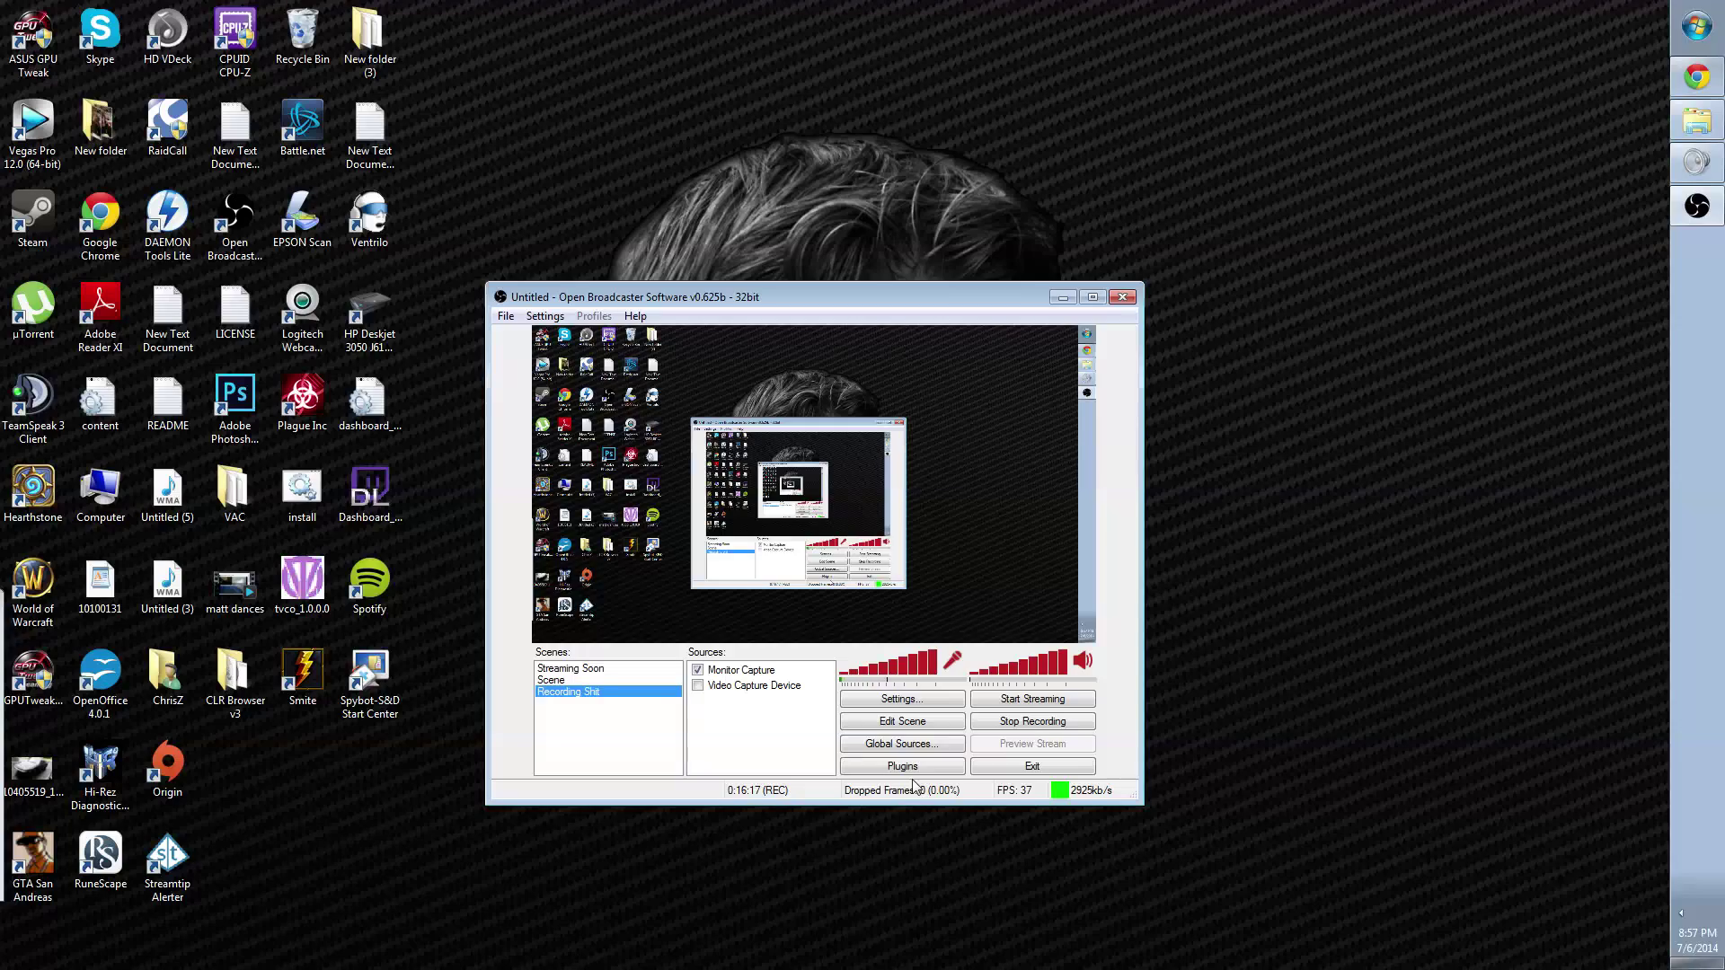
right_click(743, 768)
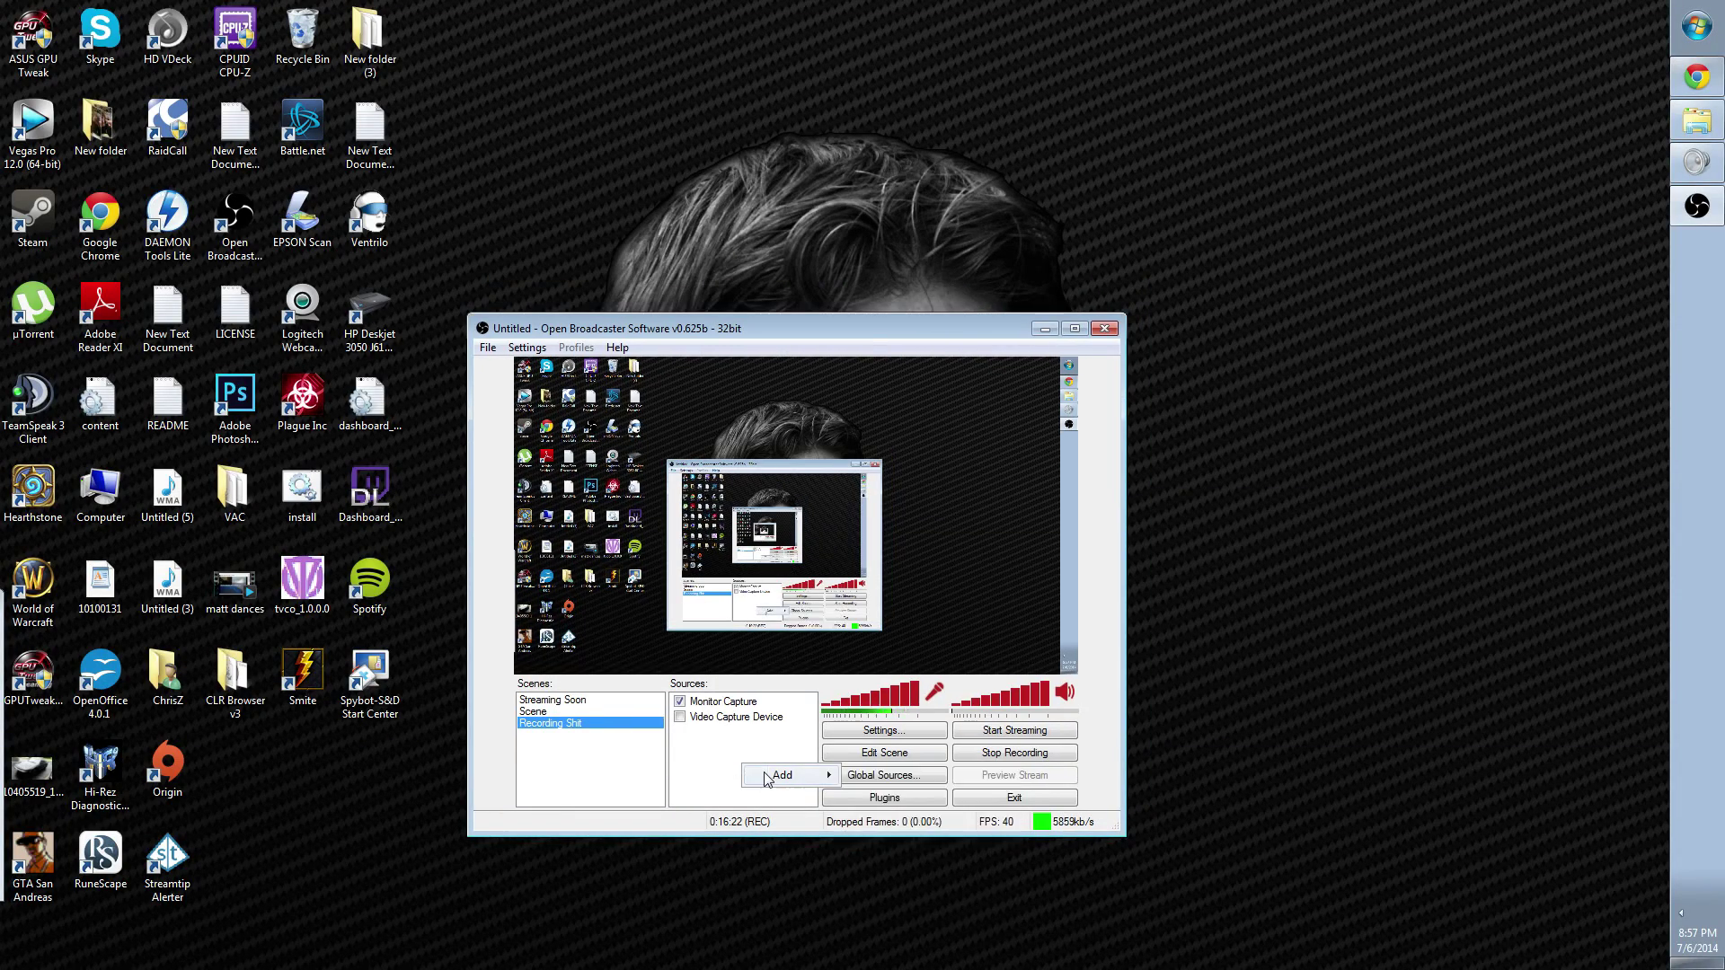
mouse_move(767, 778)
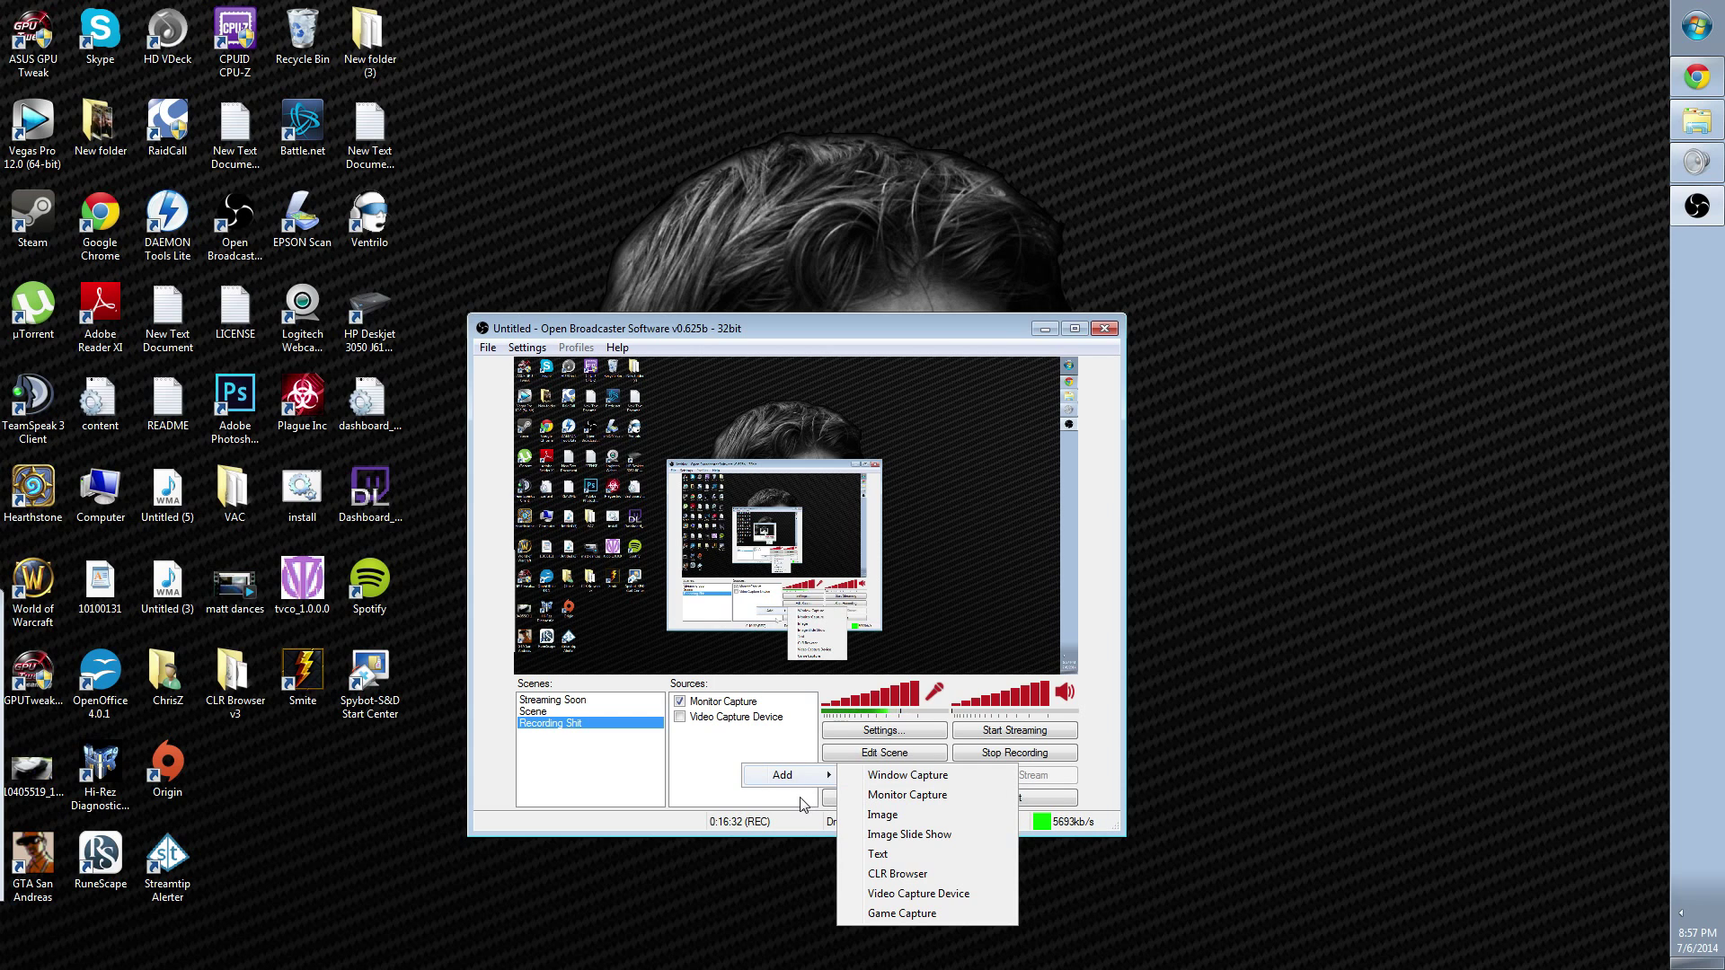
key("Escape")
left_click(905, 913)
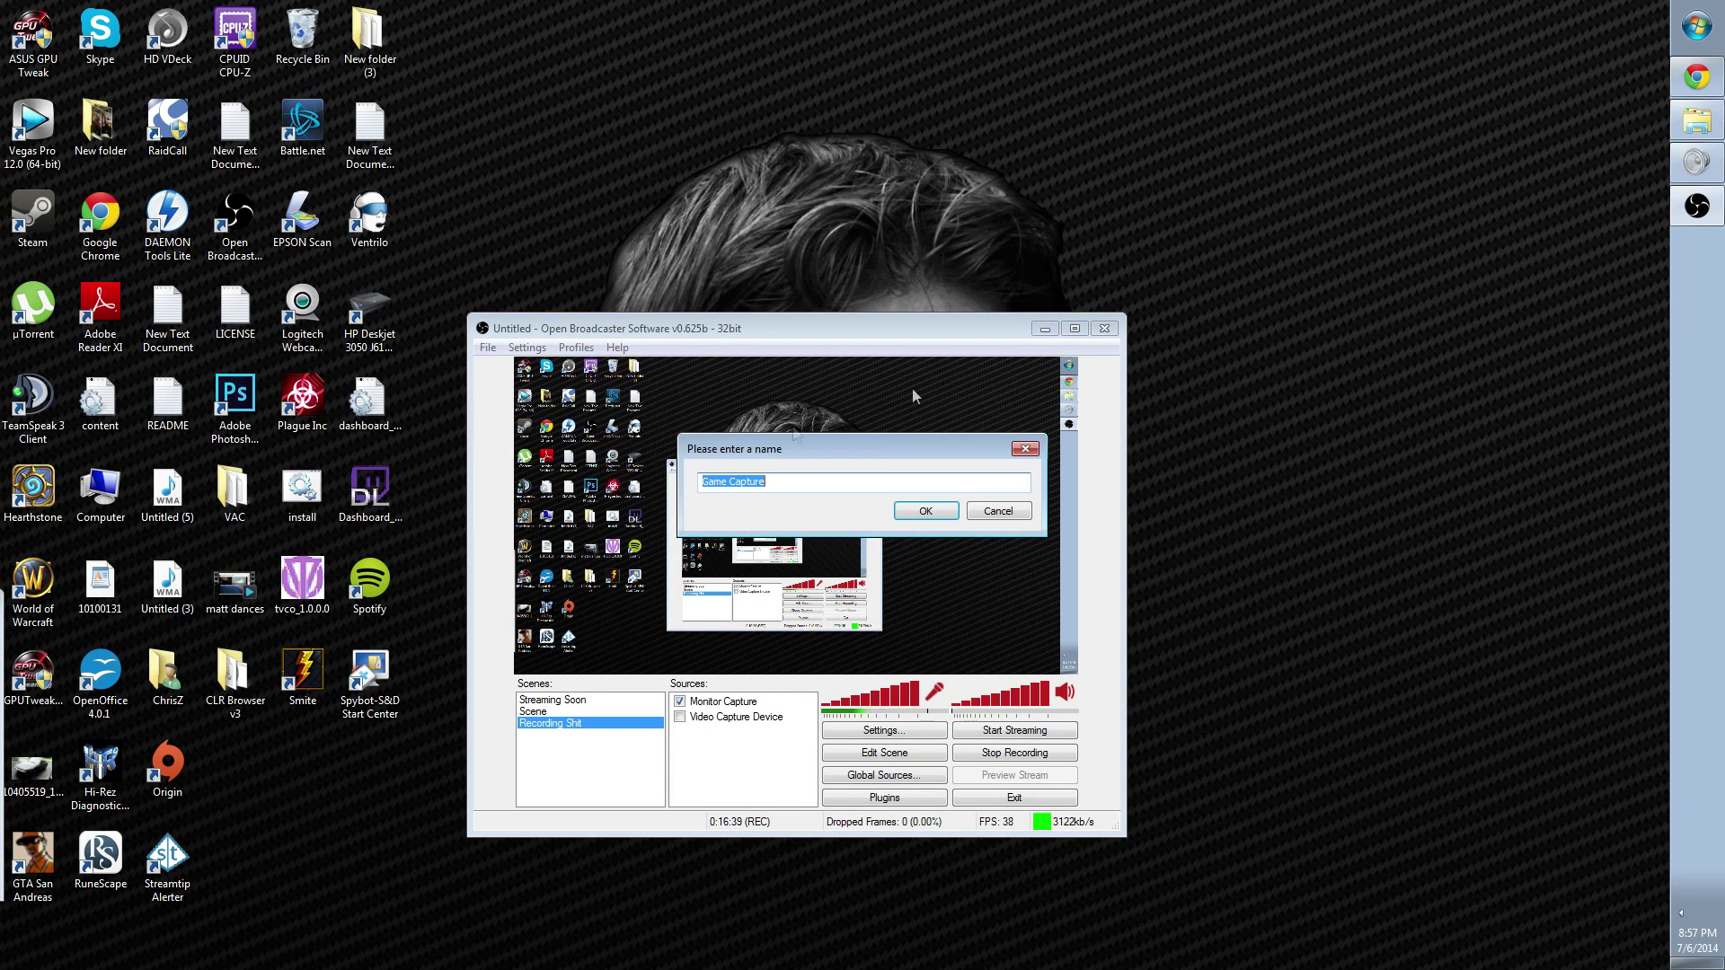
left_click(924, 511)
left_click_drag(719, 282, 1144, 116)
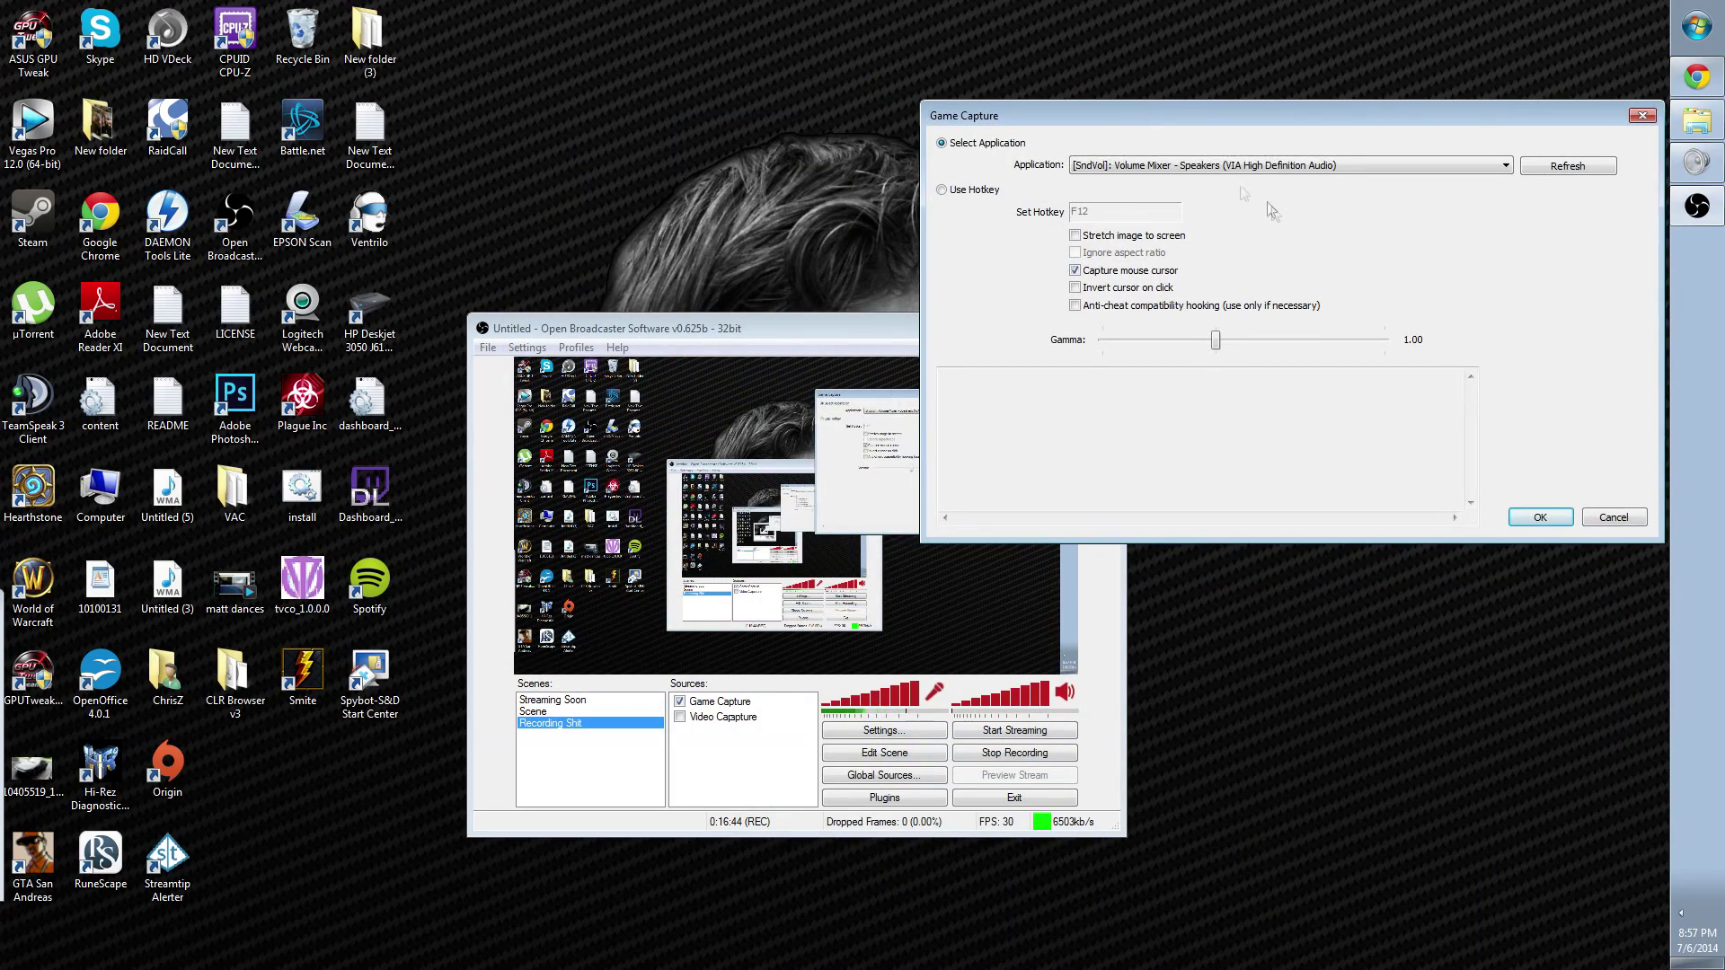
left_click(1254, 166)
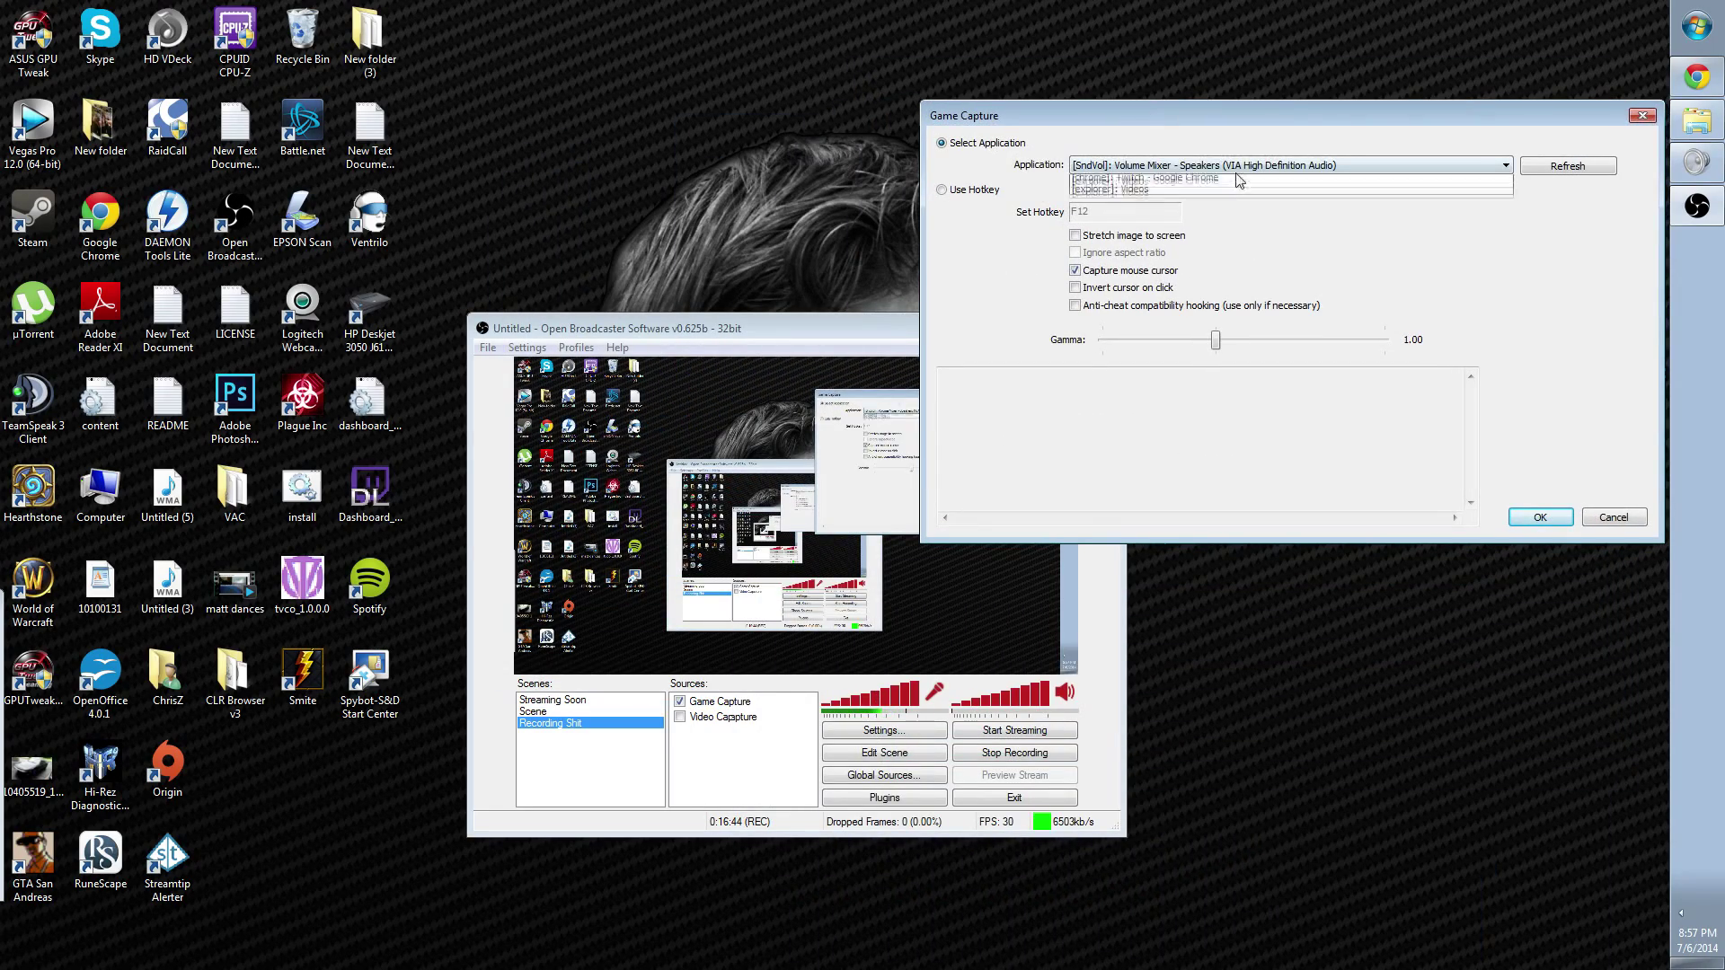
left_click(1541, 169)
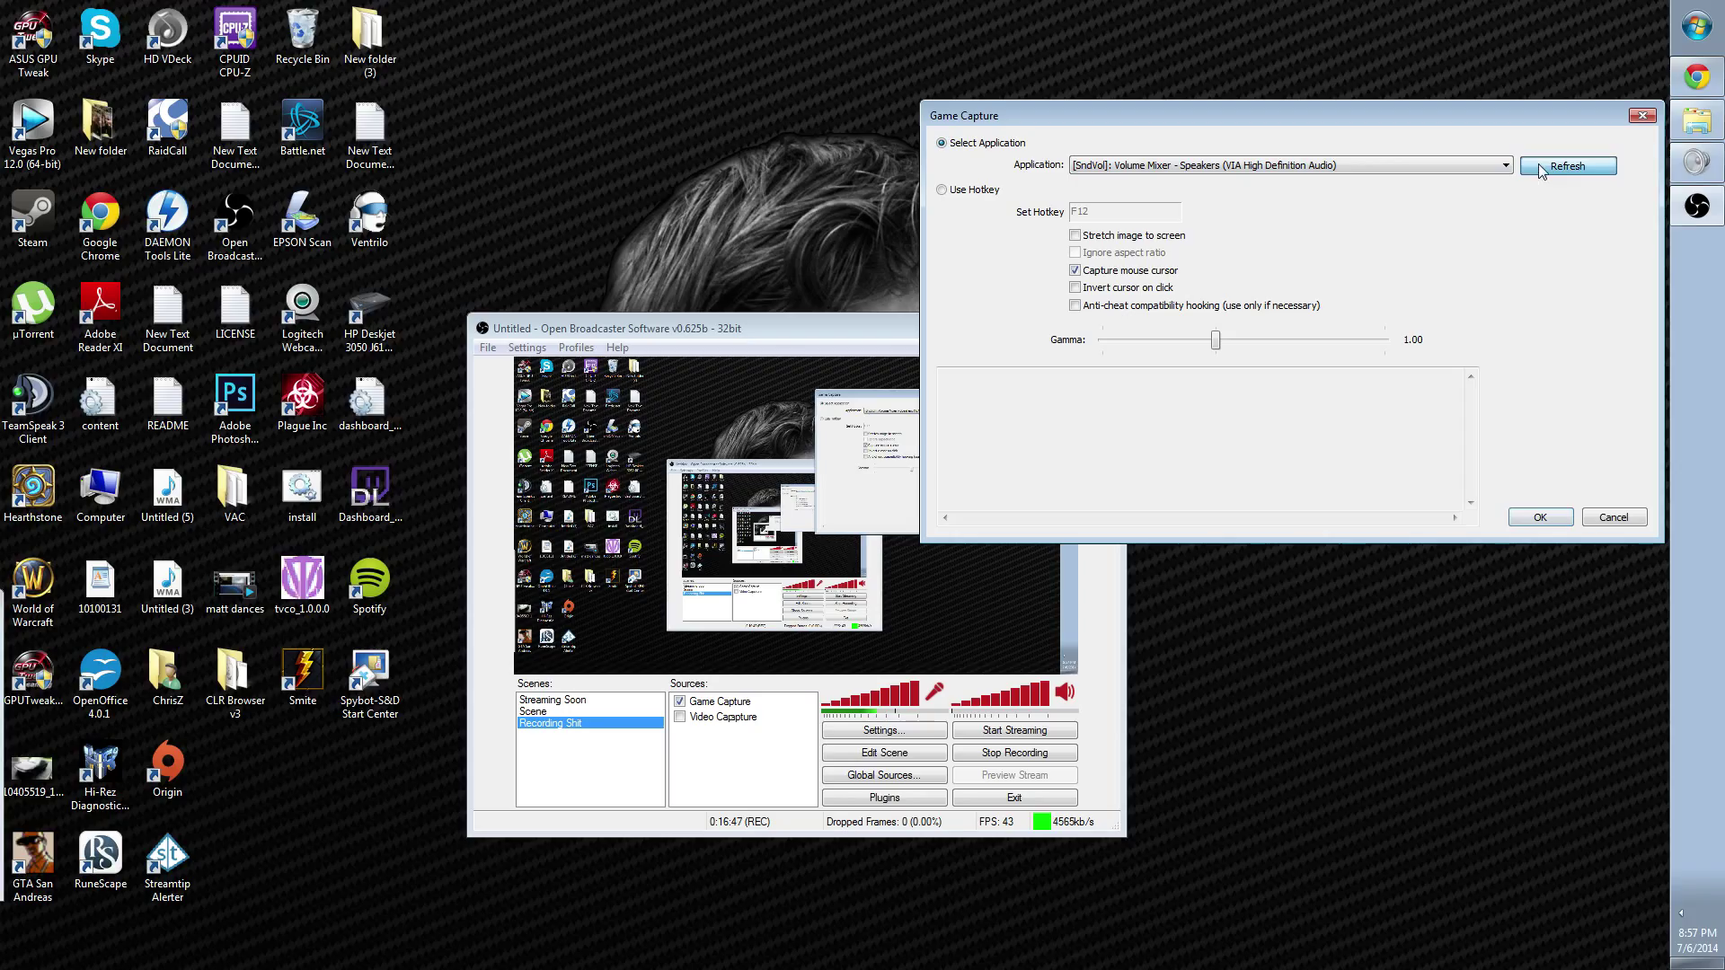
left_click(1460, 167)
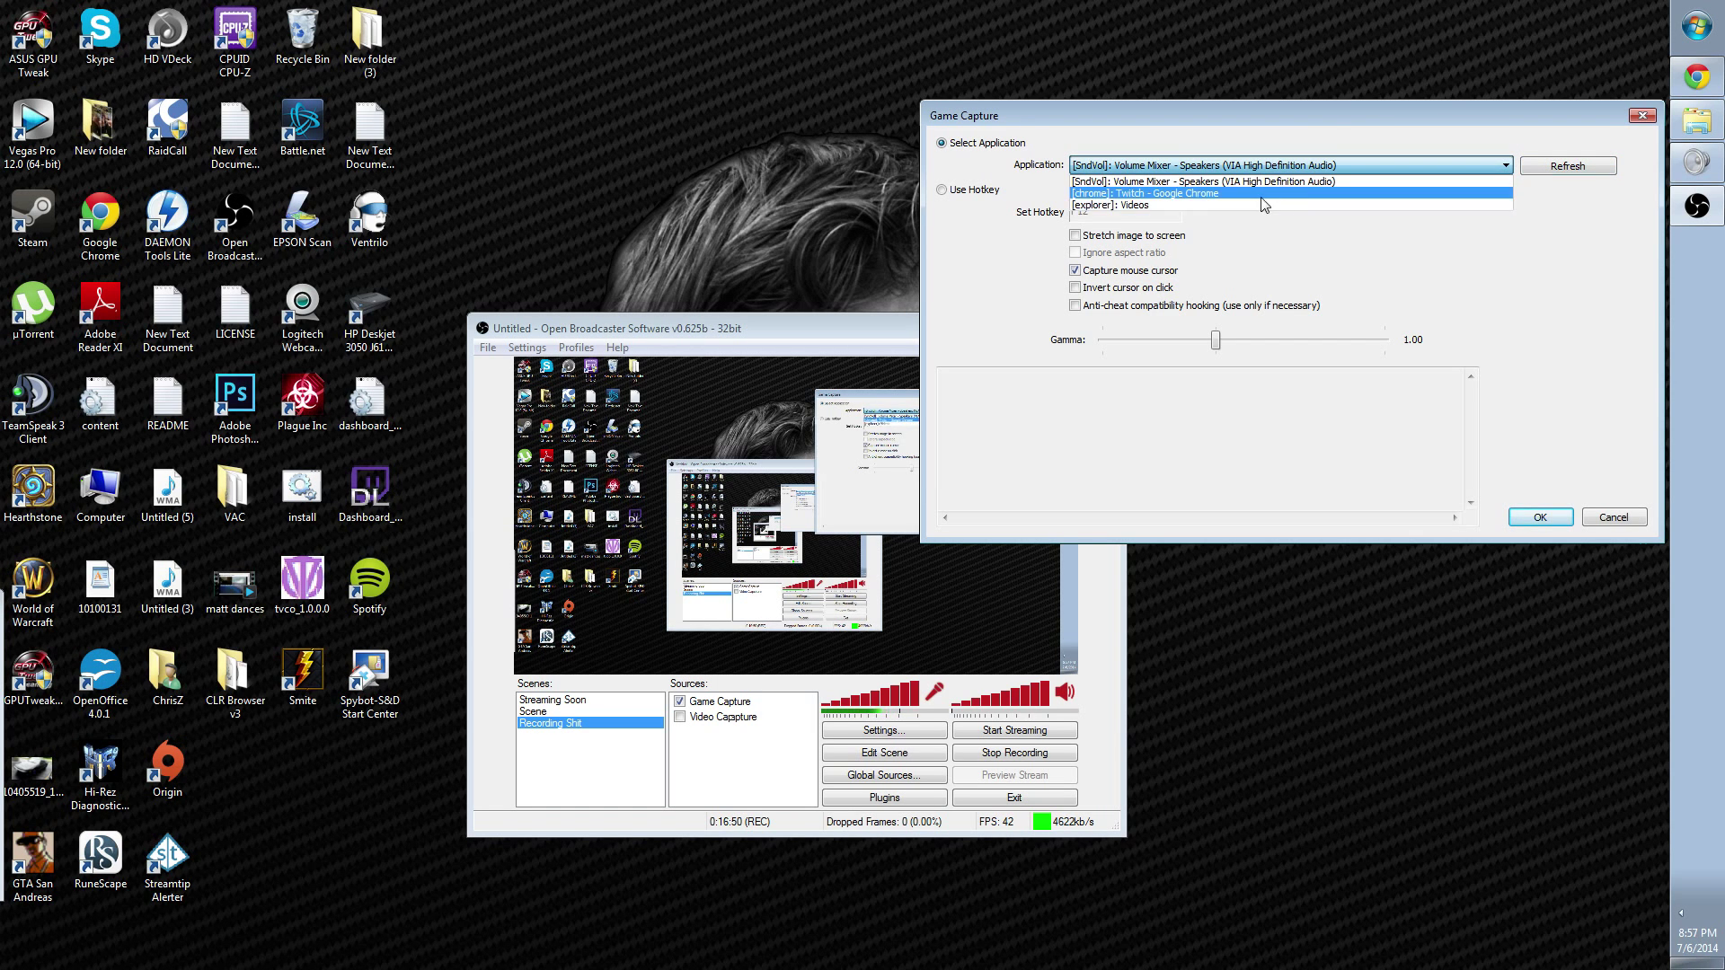
left_click(1288, 205)
left_click(1563, 169)
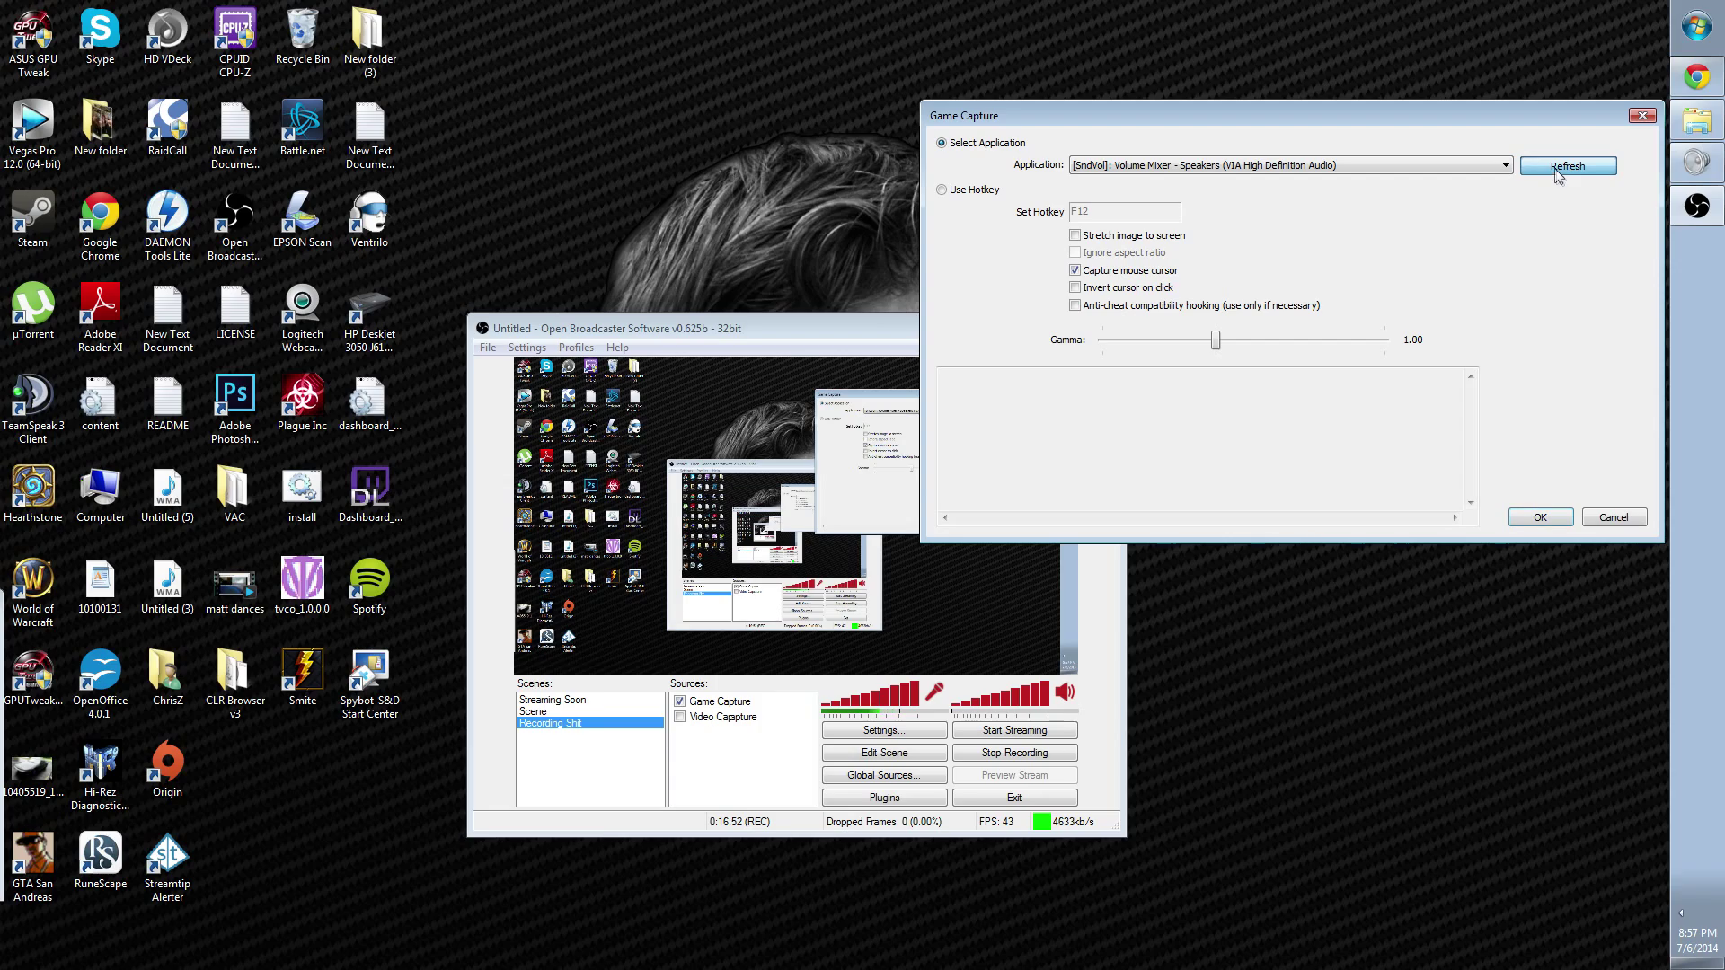
left_click(1614, 515)
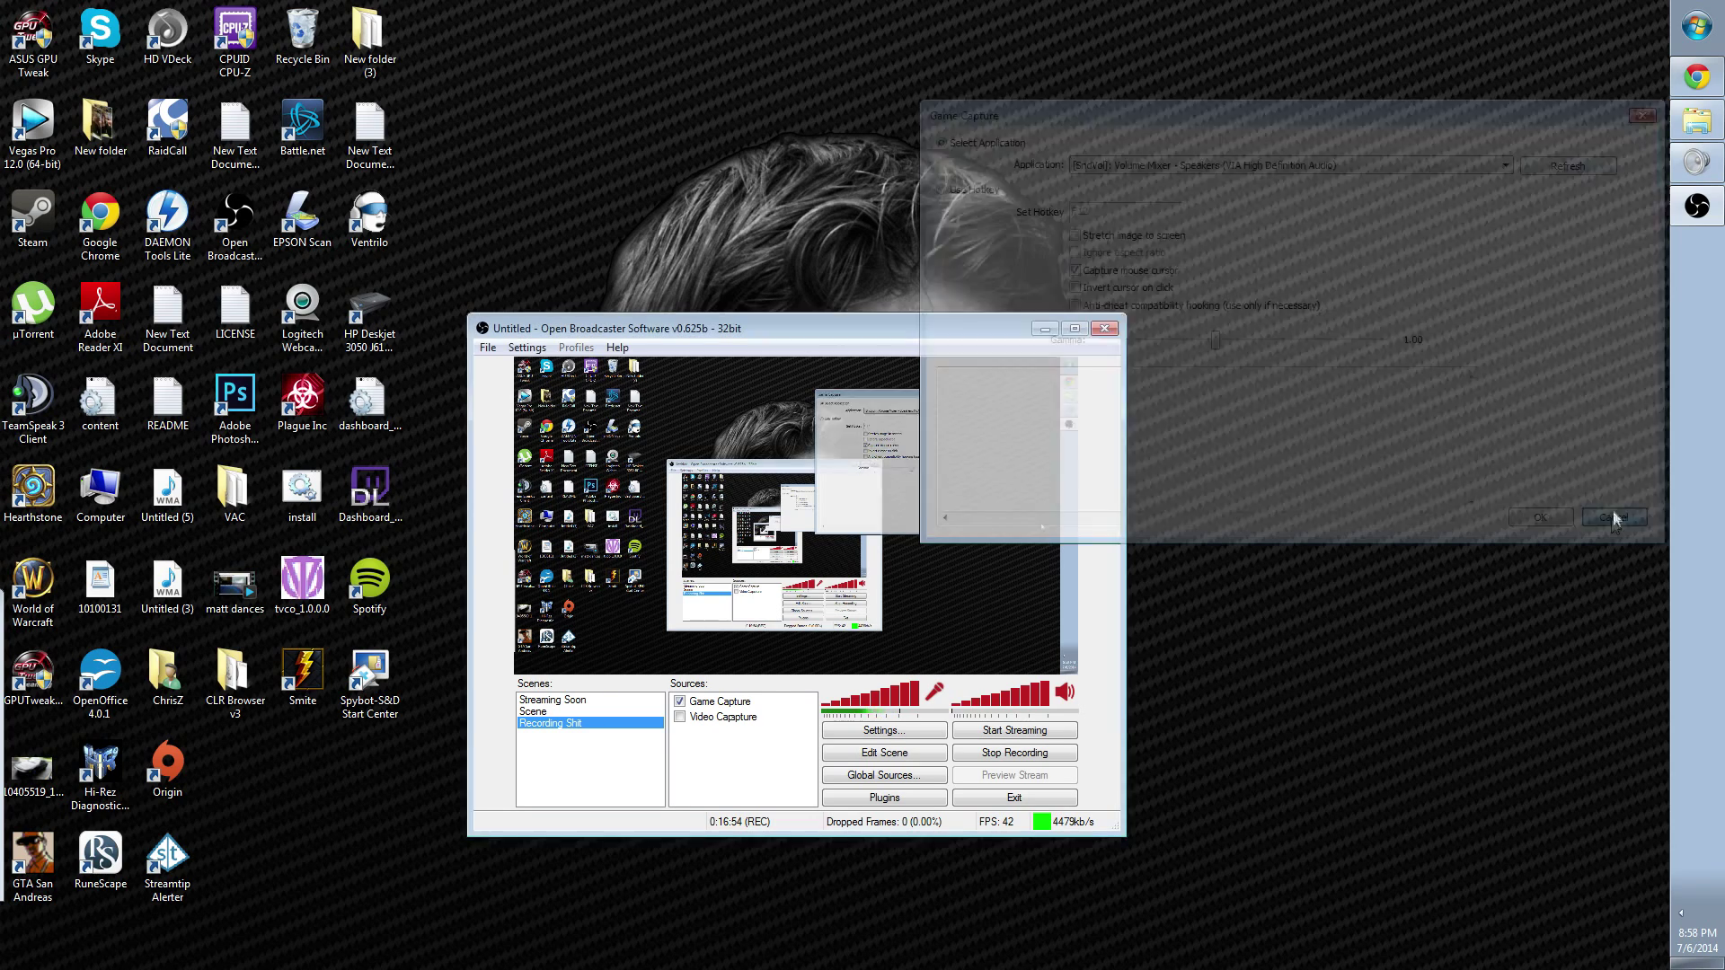
Step: Right-click the Sources box to show the Add submenu of source types
right_click(779, 769)
mouse_move(810, 788)
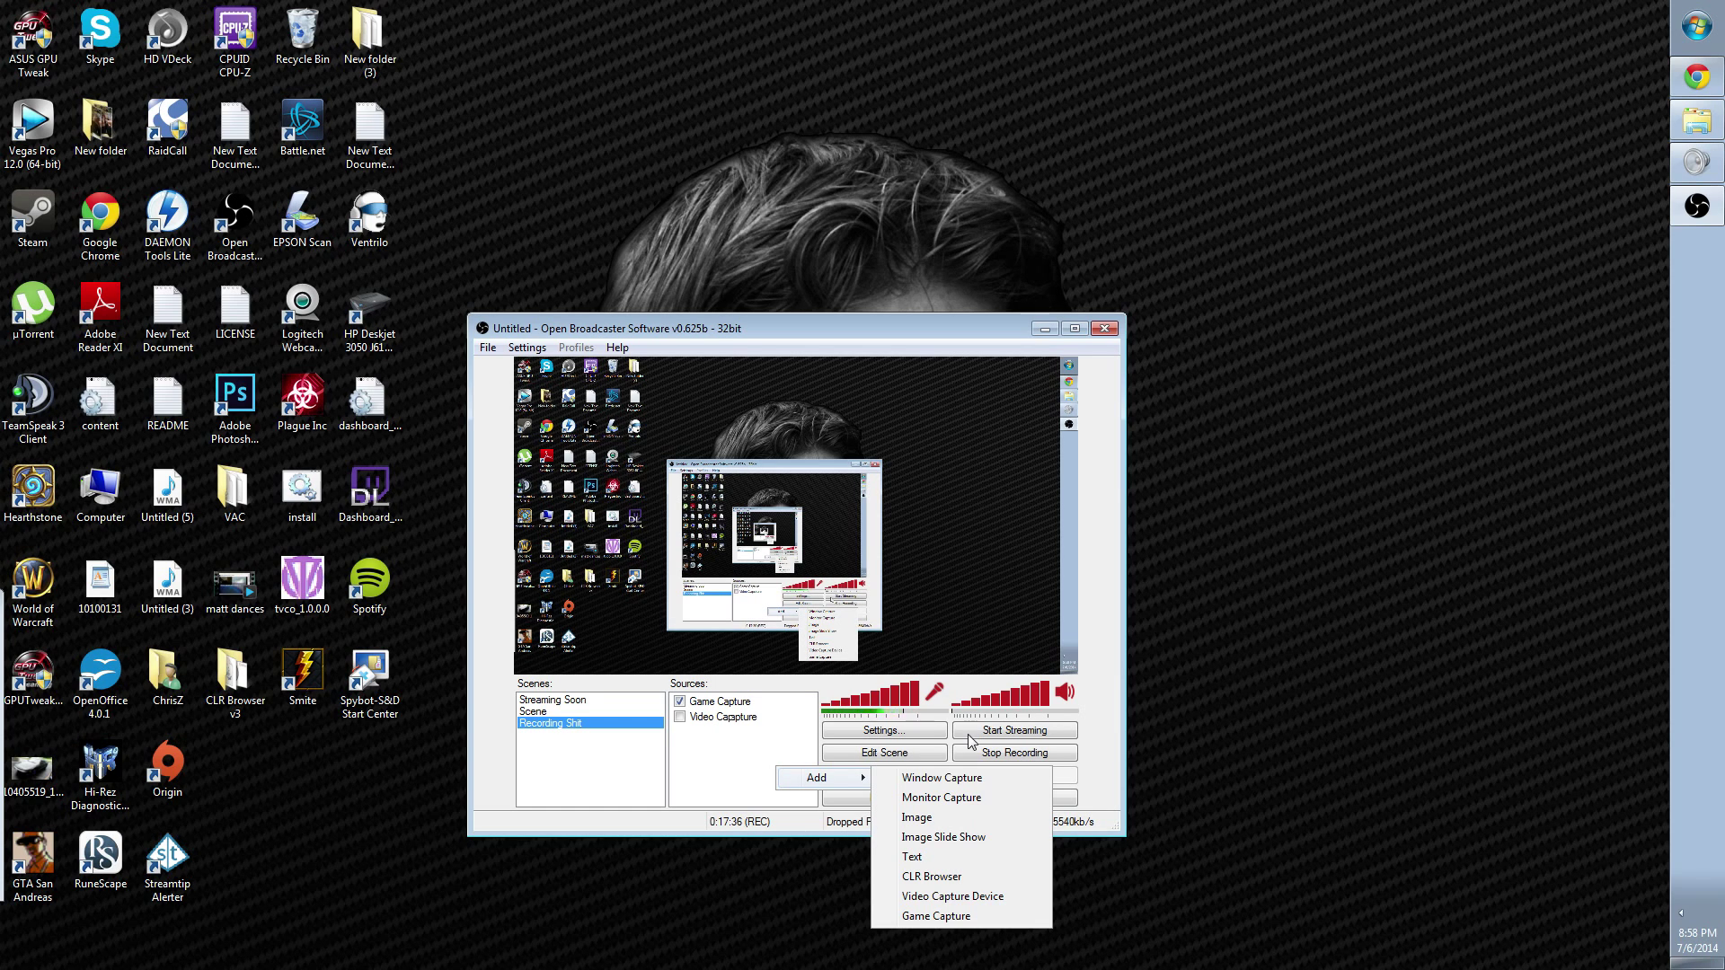
Step: Add a Game Capture source through the Sources right-click menu
left_click(608, 795)
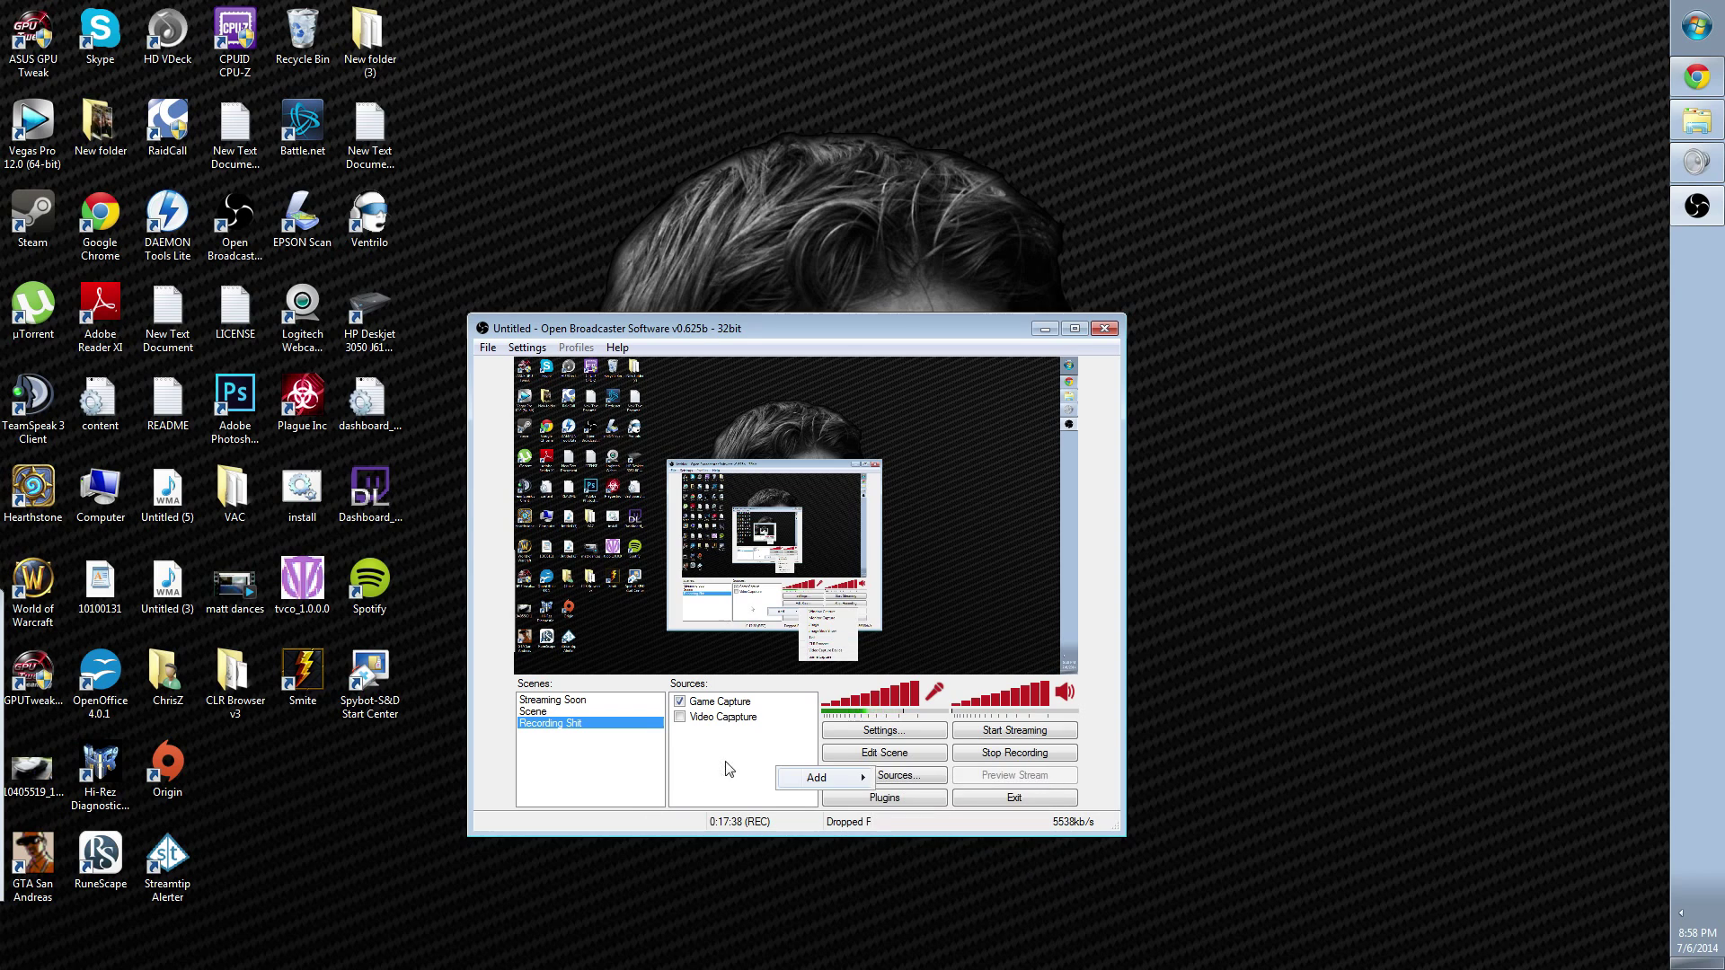
right_click(737, 706)
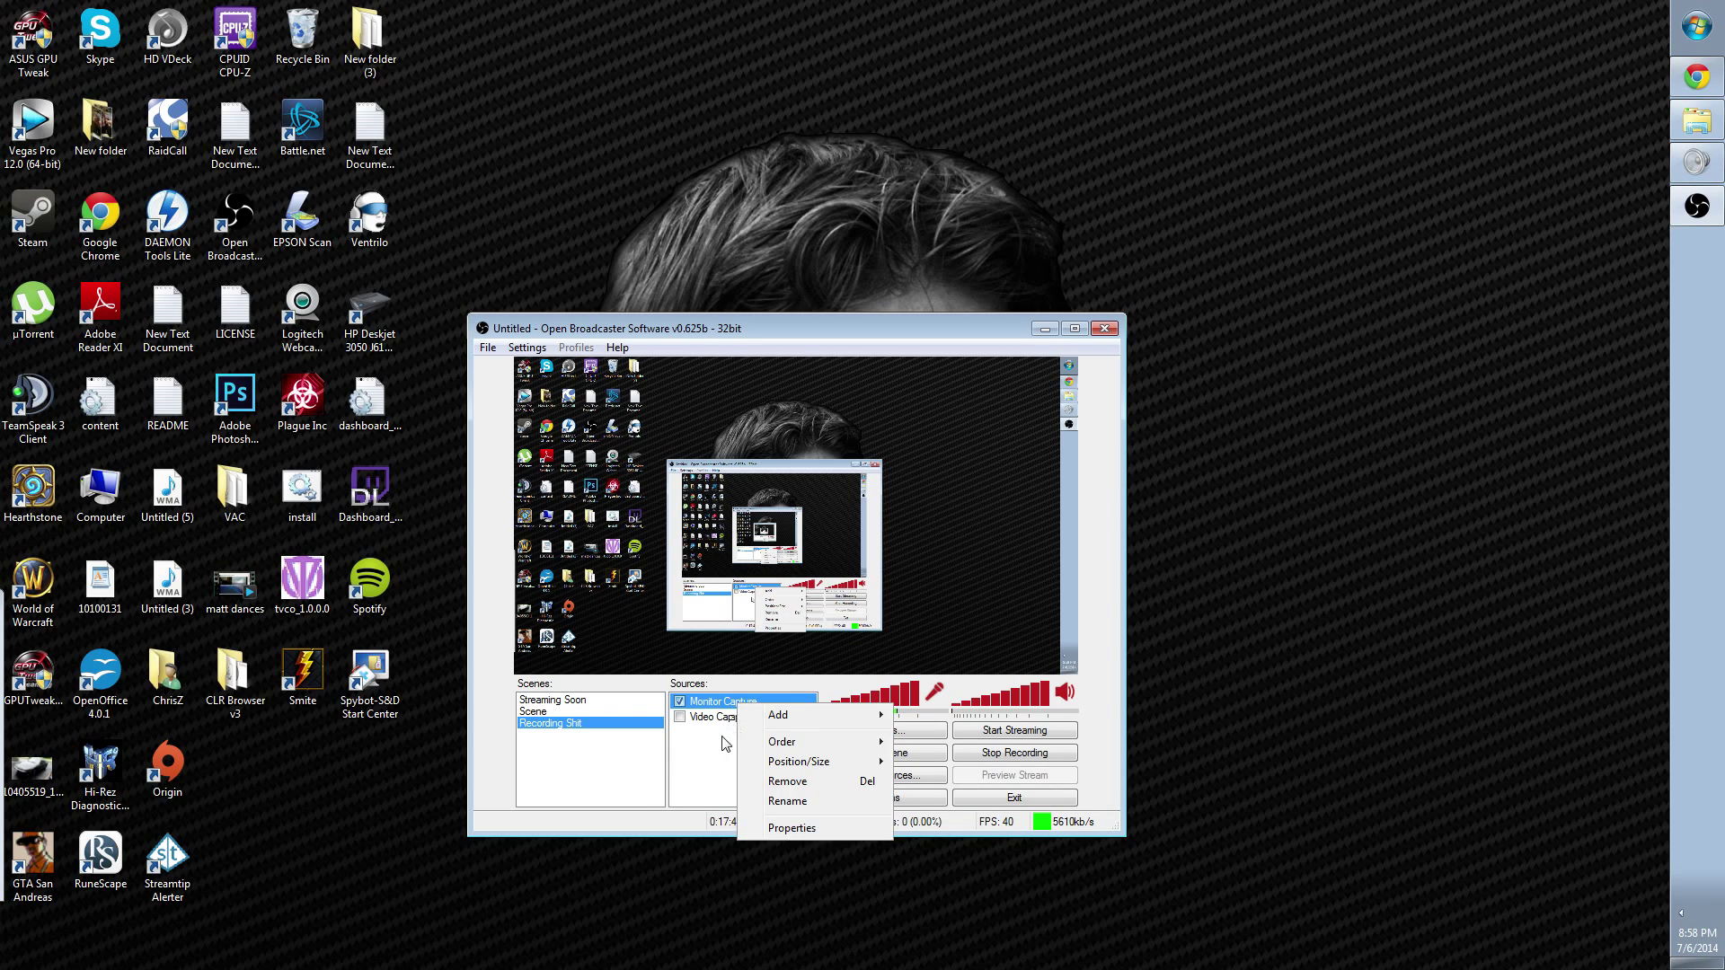
left_click(724, 744)
right_click(716, 738)
mouse_move(787, 749)
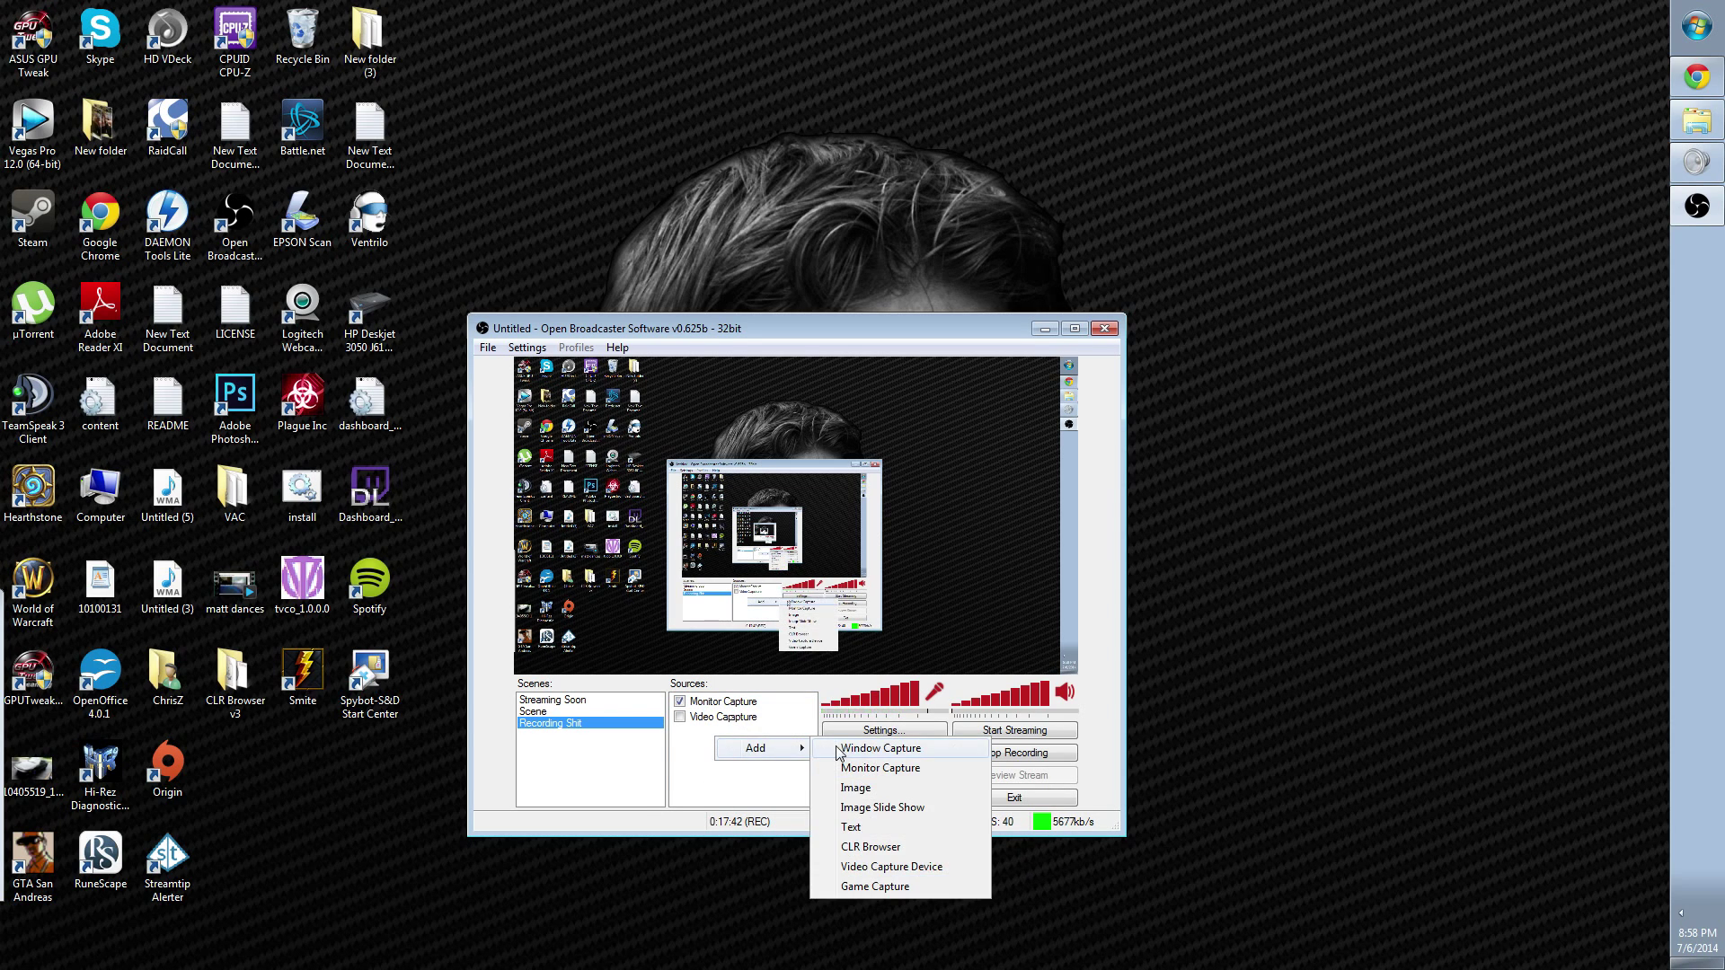
left_click(905, 886)
Step: Keep the name Game Capture, switch it to hotkey capture with F9, and confirm
left_click(939, 508)
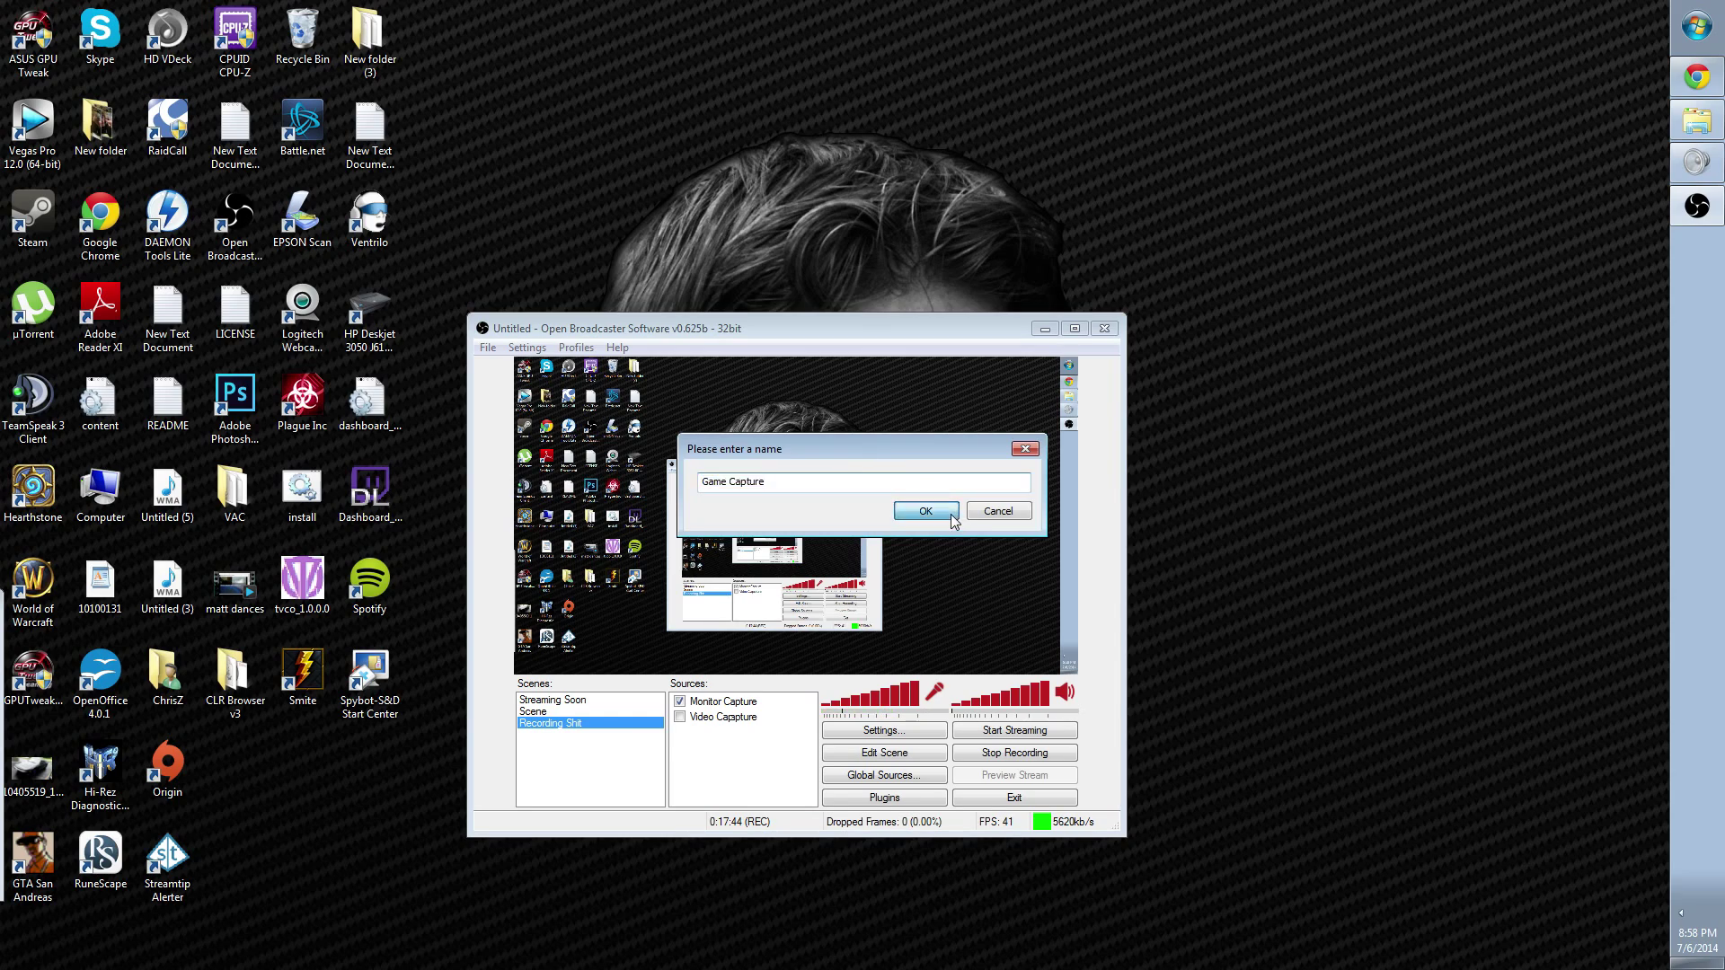
left_click_drag(804, 286, 1160, 157)
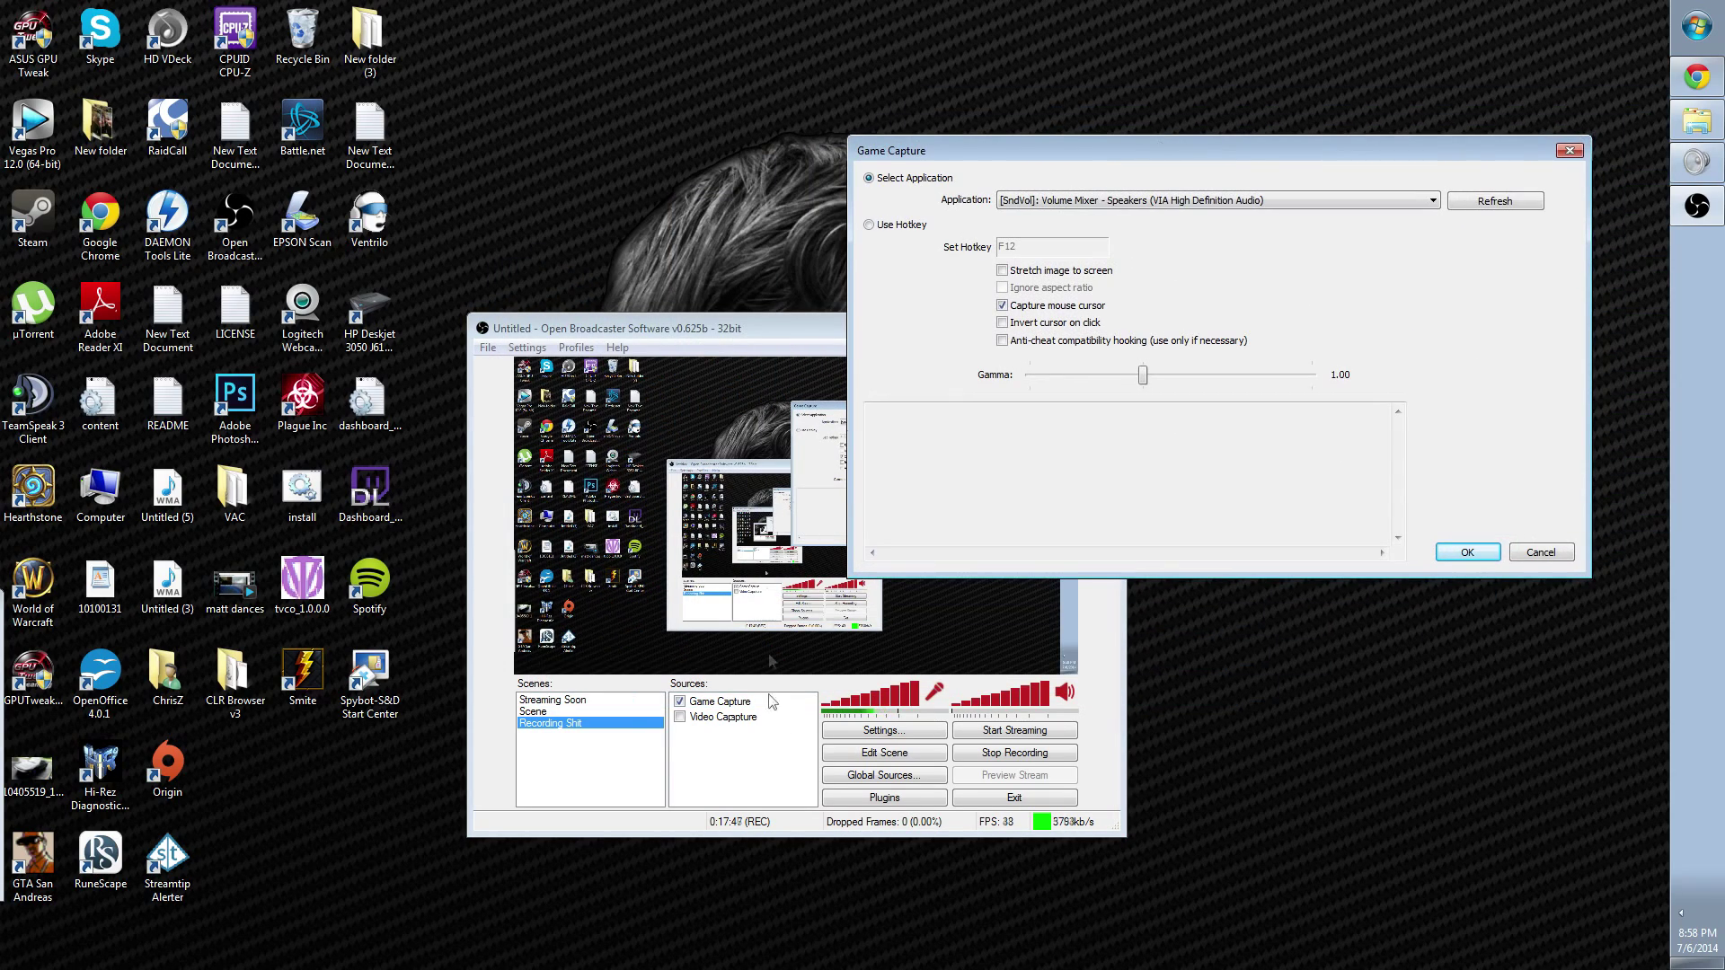
left_click(1156, 200)
left_click(883, 160)
left_click(894, 225)
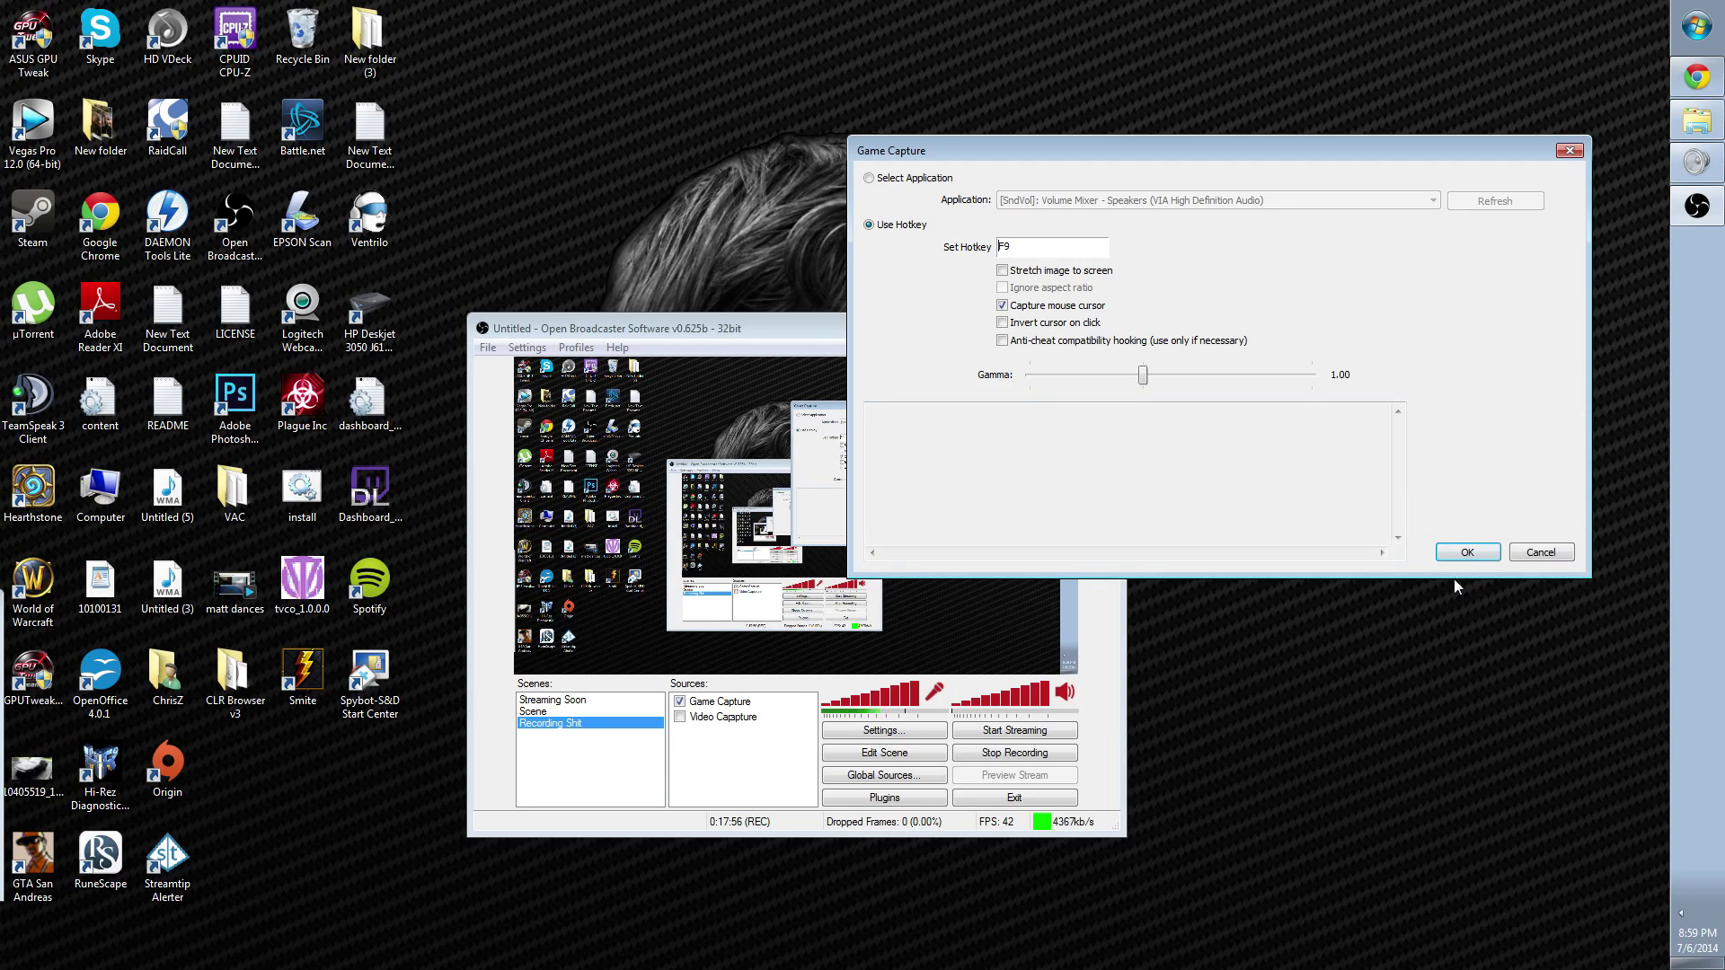
left_click(1468, 553)
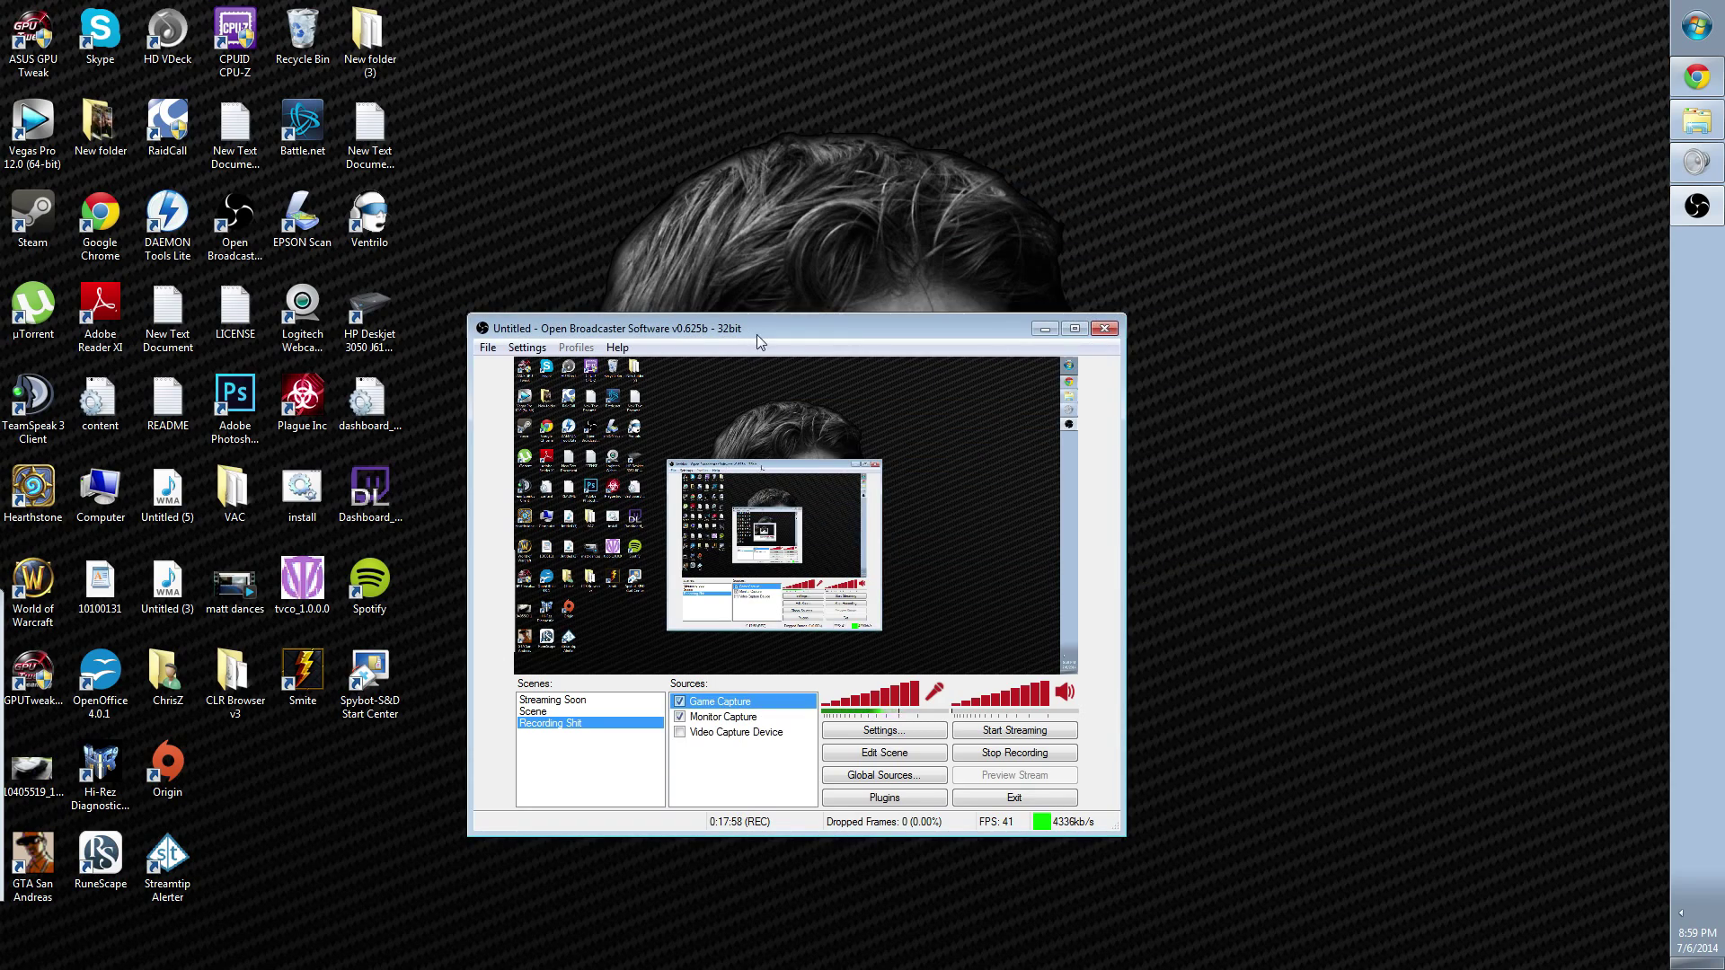
Step: Drag the OBS main window about 50 pixels lower on the desktop
left_click_drag(756, 334, 761, 381)
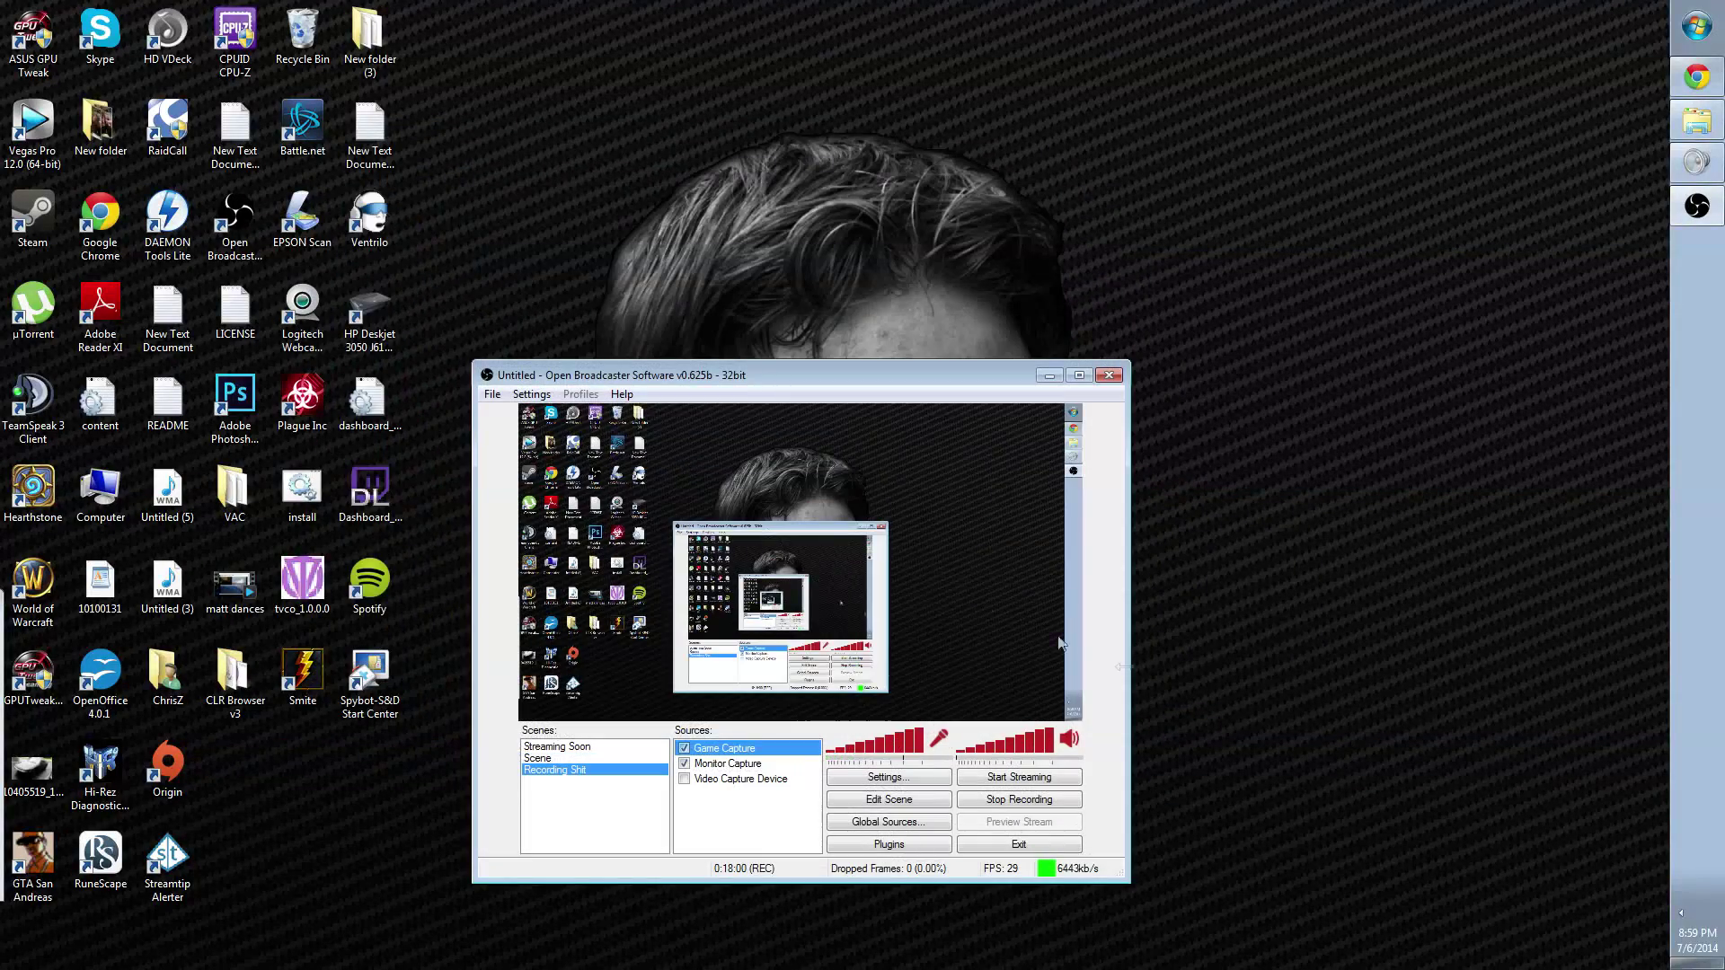